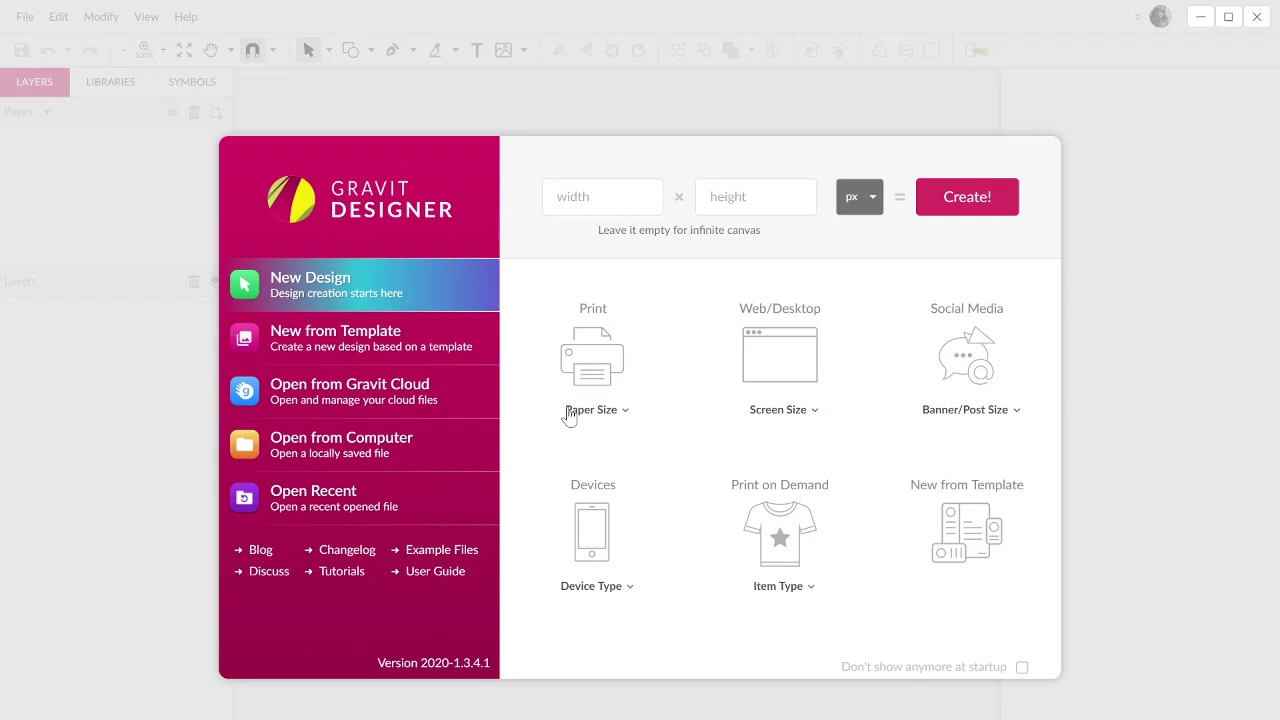
# Step: Create a new design with a canvas of 1920 × 1080 px
pyautogui.click(565, 205)
pyautogui.write('1920')
pyautogui.press('Tab')
pyautogui.write('1080')
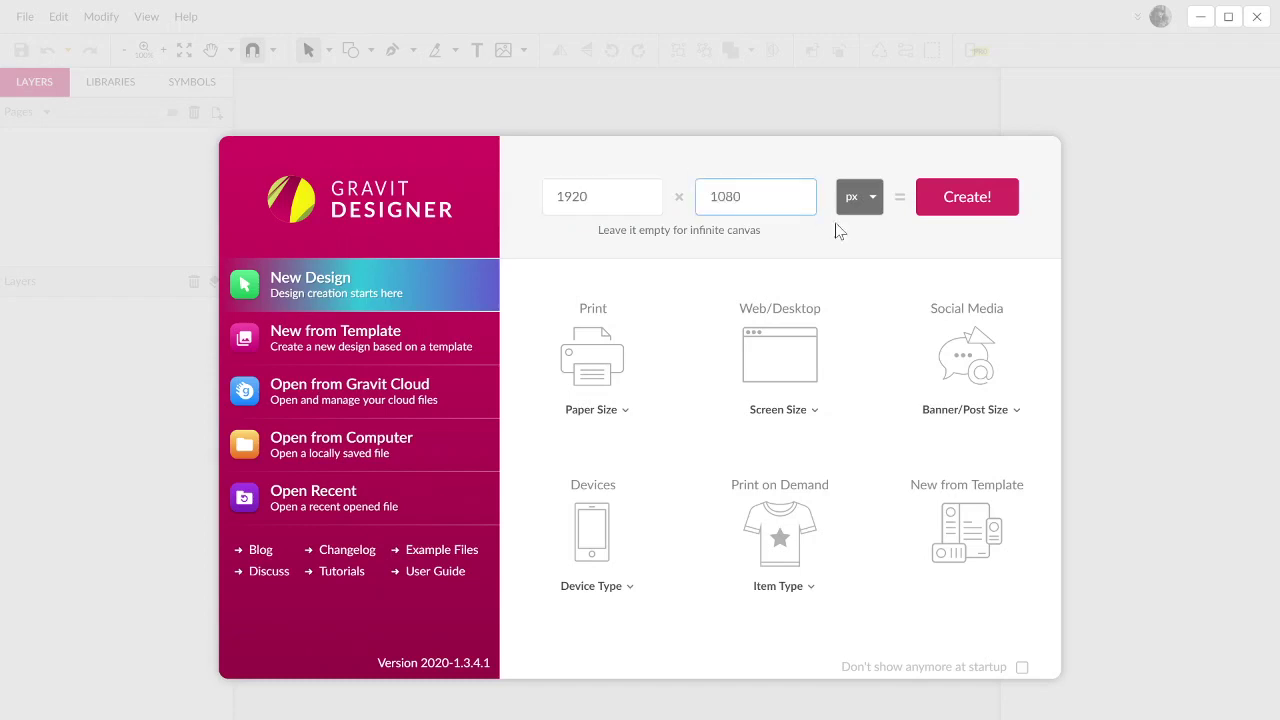
pyautogui.click(940, 208)
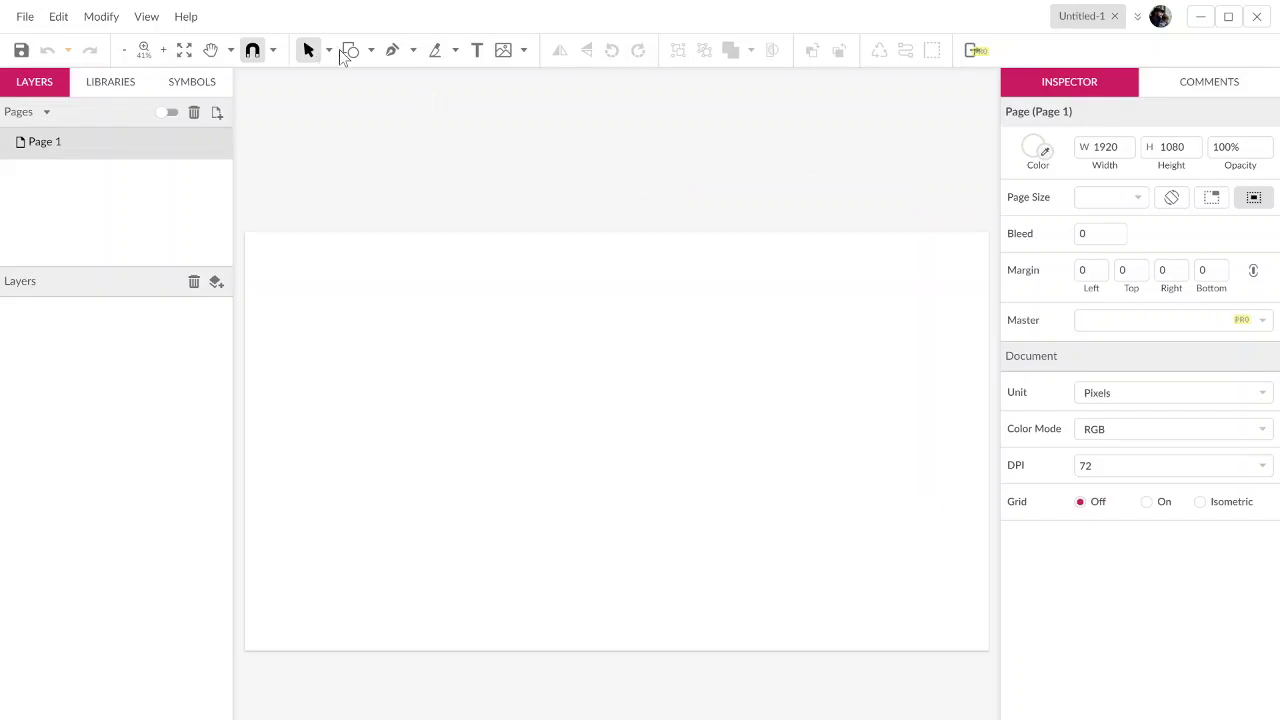
# Step: Draw a circle about 415 px in diameter and add a horizontally offset copy that overlaps half of it
pyautogui.click(370, 50)
pyautogui.click(380, 126)
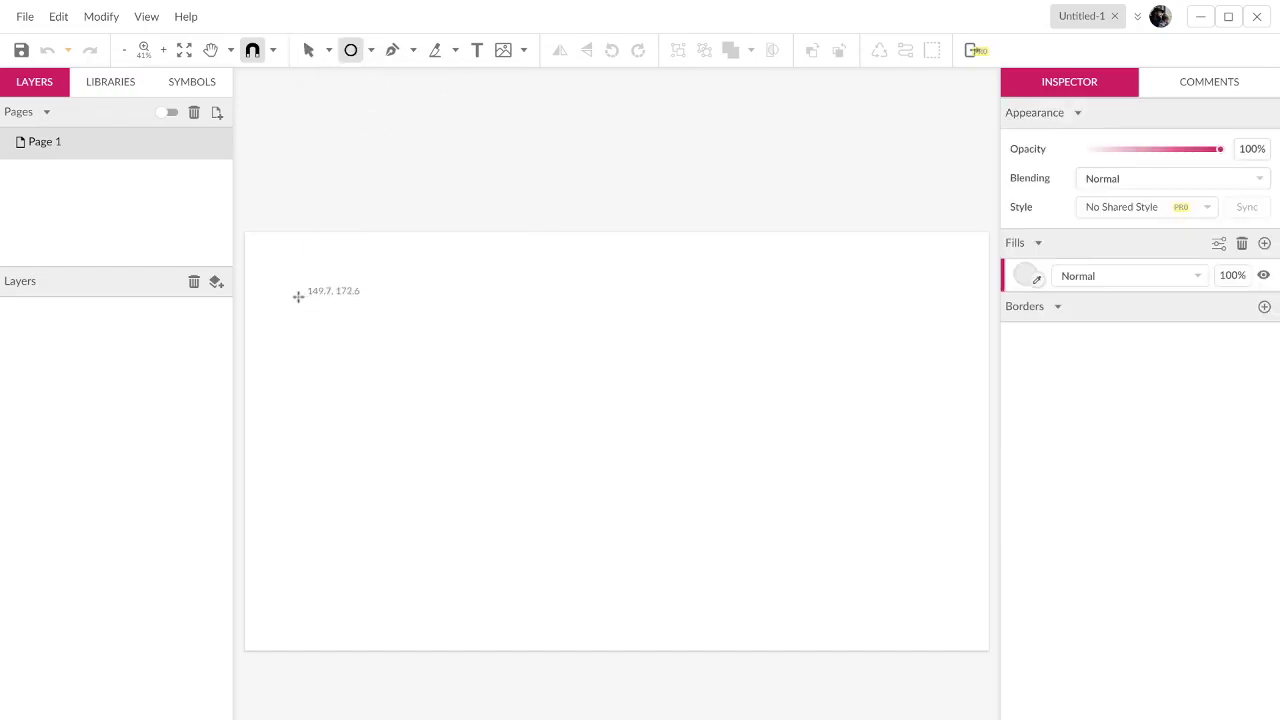
pyautogui.moveTo(297, 294); pyautogui.dragTo(477, 411)
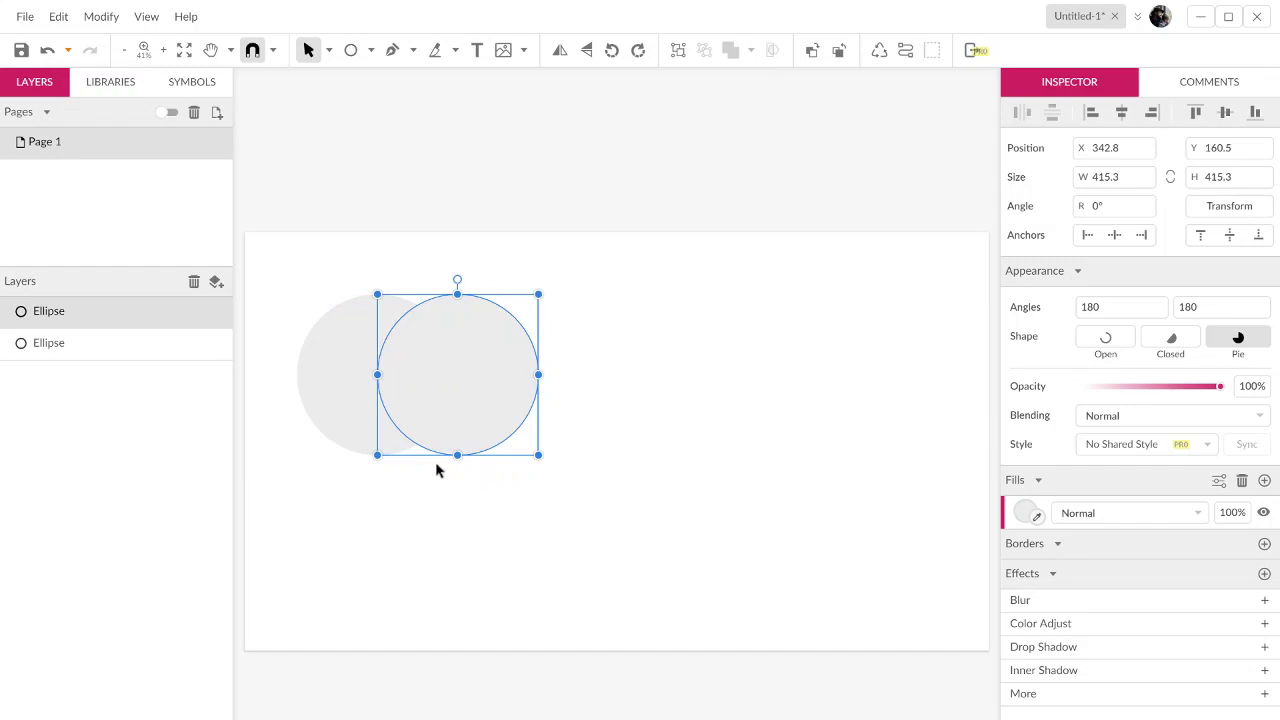
# Step: Intersect the two overlapping circles and convert the resulting lens shape to a path
pyautogui.moveTo(500, 510); pyautogui.dragTo(288, 305)
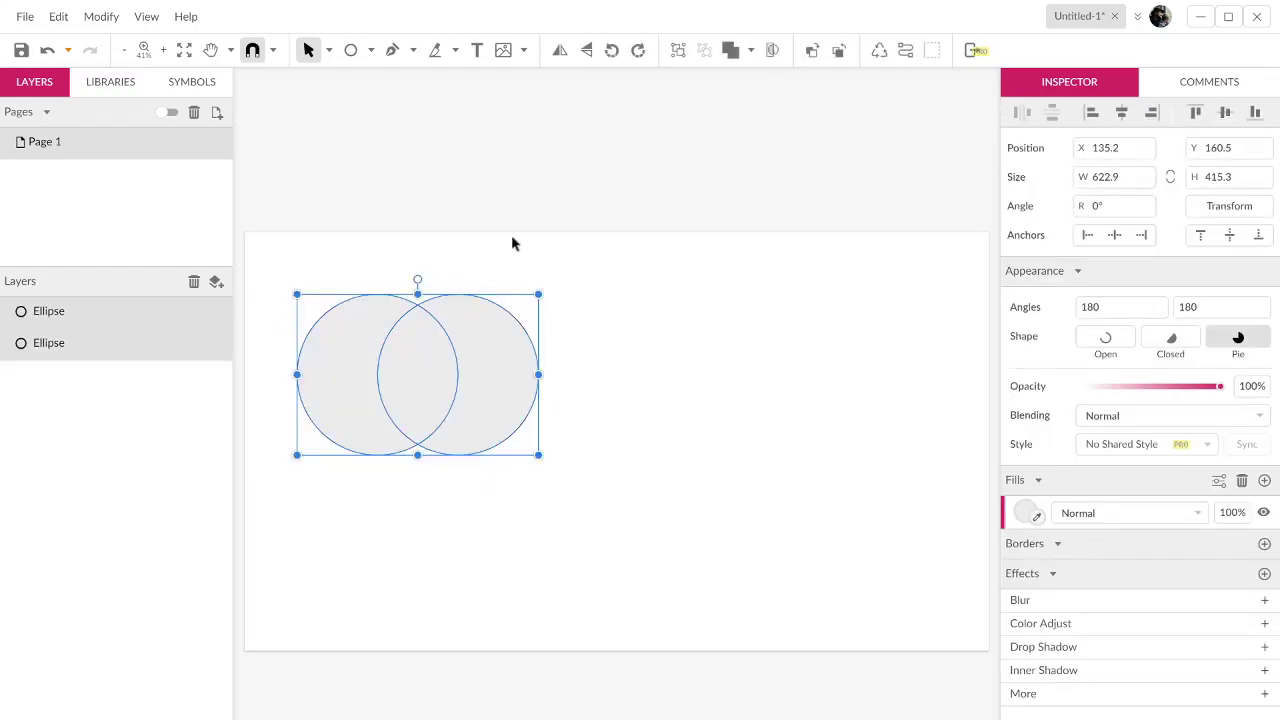
pyautogui.click(750, 51)
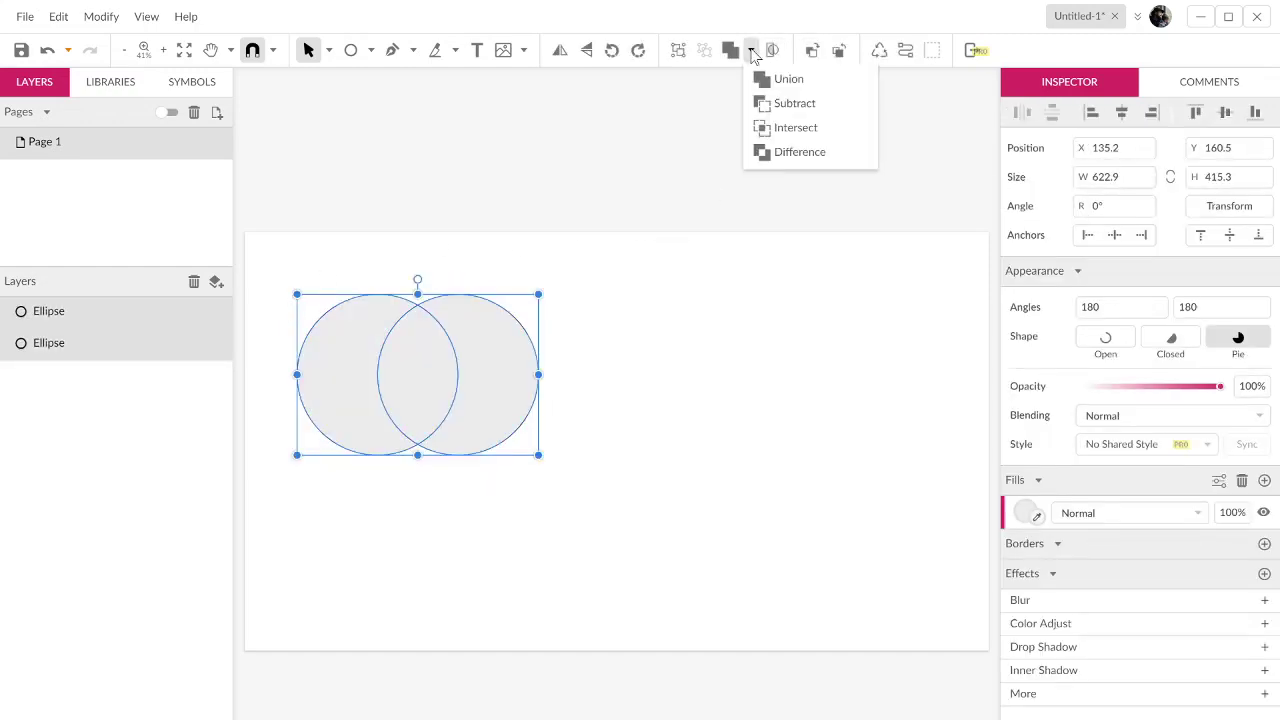
pyautogui.click(795, 128)
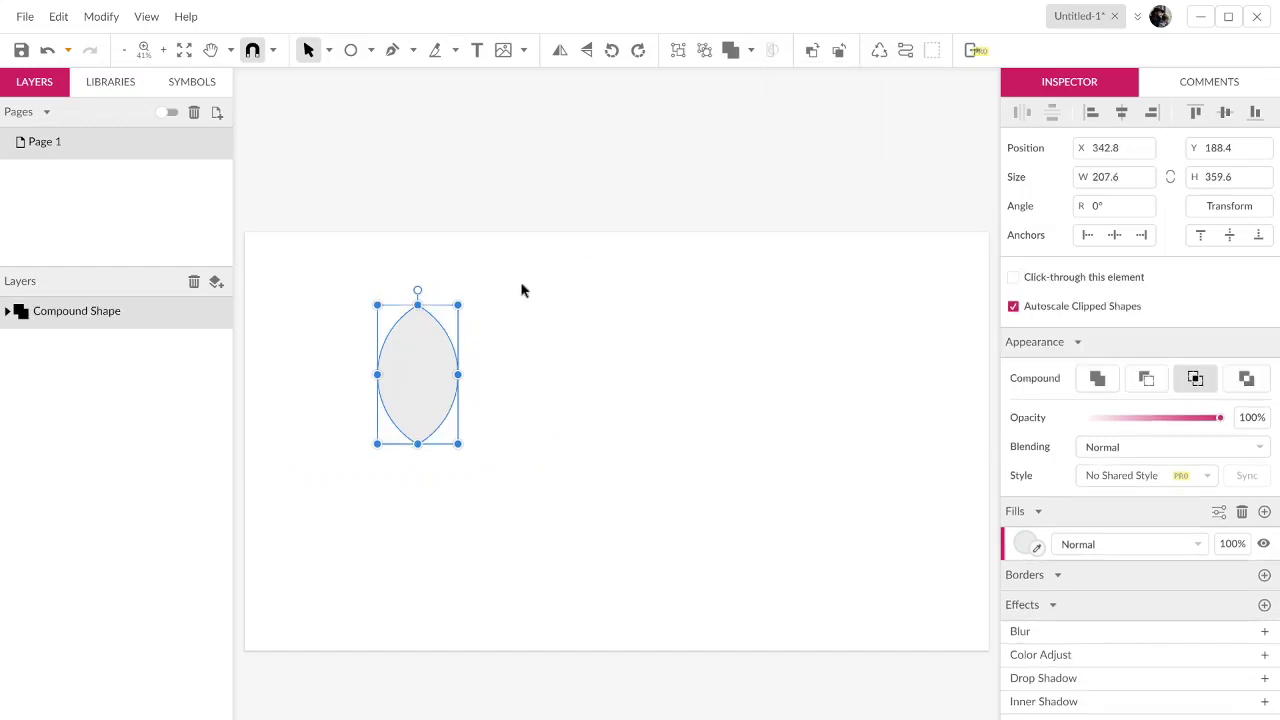
pyautogui.rightClick(428, 395)
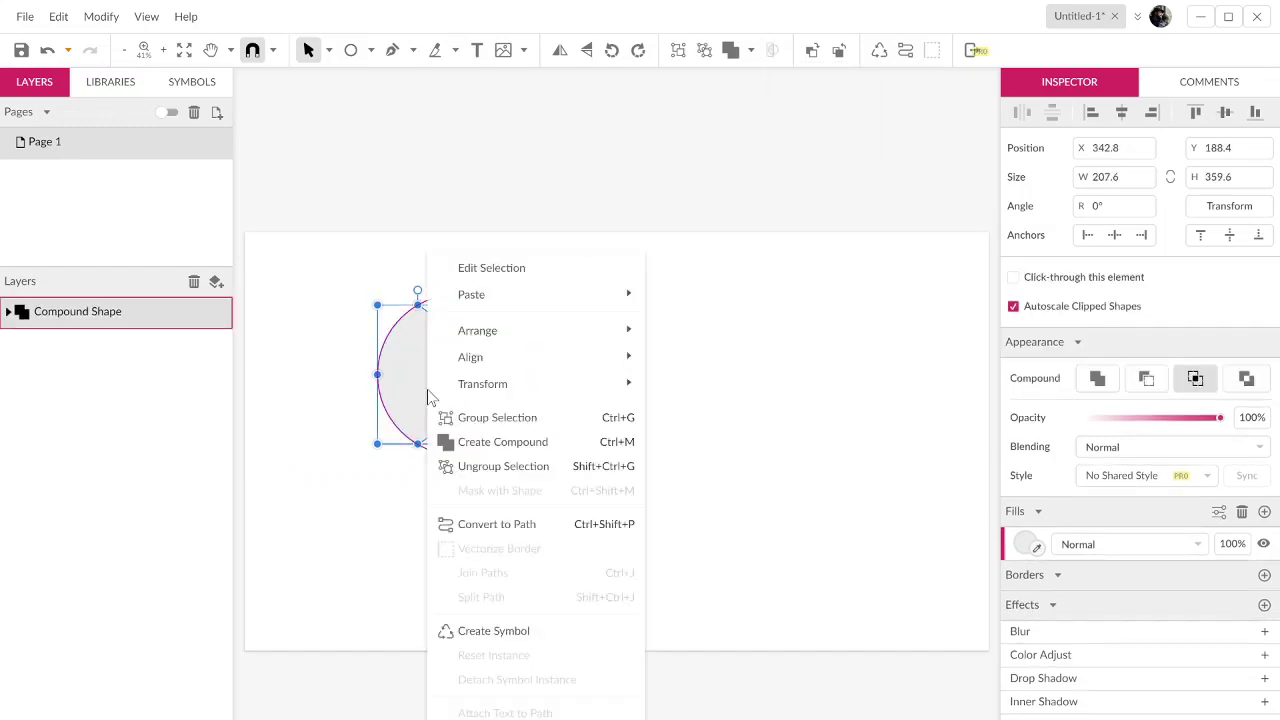
pyautogui.click(497, 525)
pyautogui.click(499, 530)
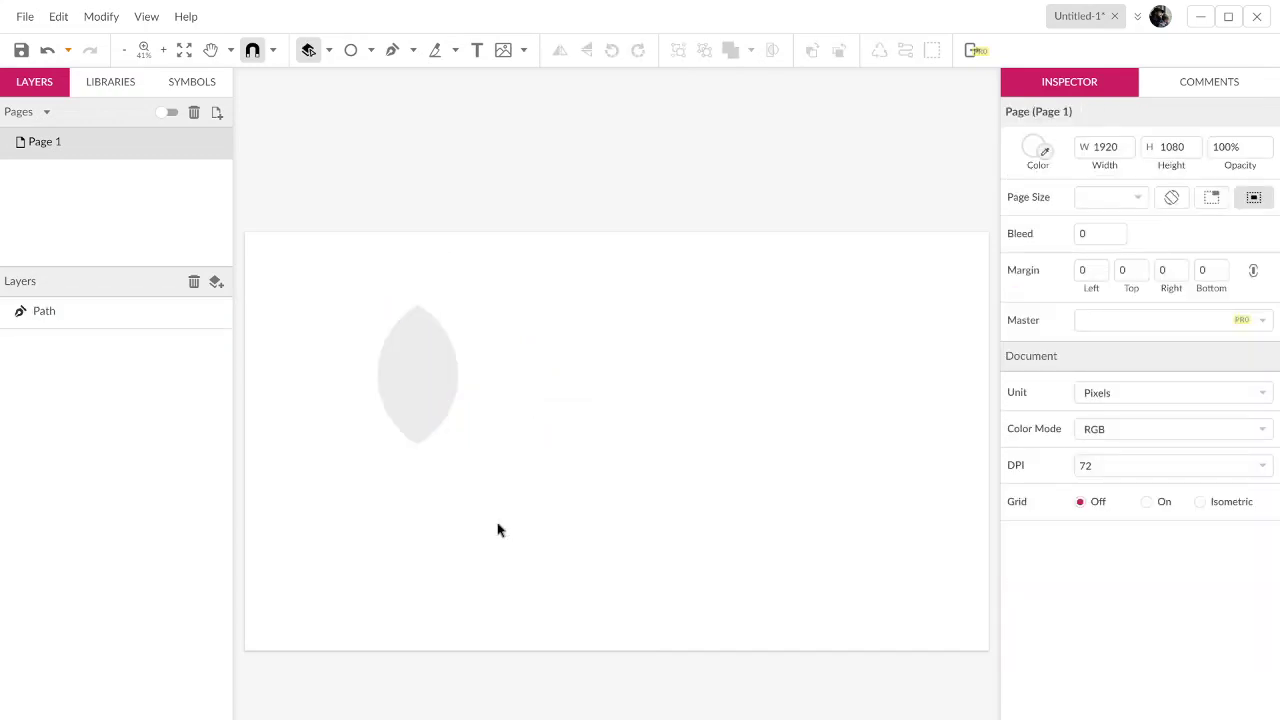
# Step: Draw a circle about 461 px in diameter over the lens's lower part and align both shapes on their horizontal centres
pyautogui.press('e')
pyautogui.moveTo(492, 520); pyautogui.dragTo(312, 340)
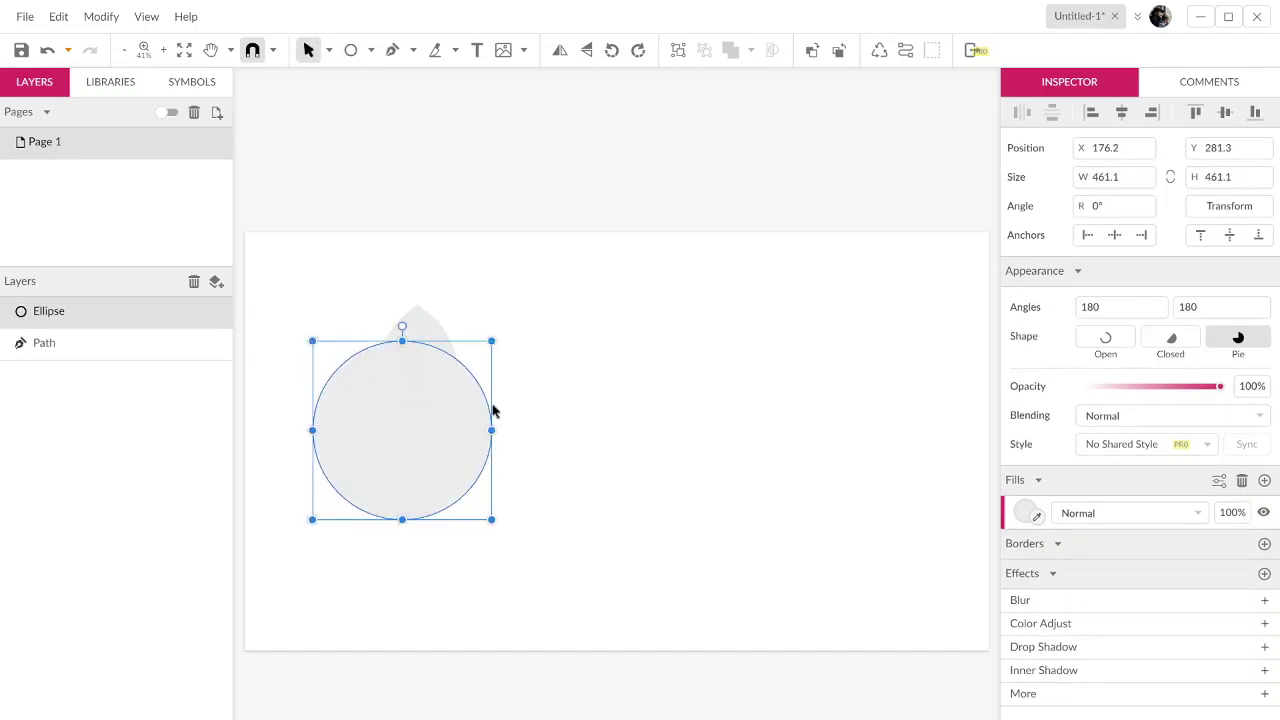
pyautogui.click(578, 440)
pyautogui.moveTo(576, 522); pyautogui.dragTo(322, 296)
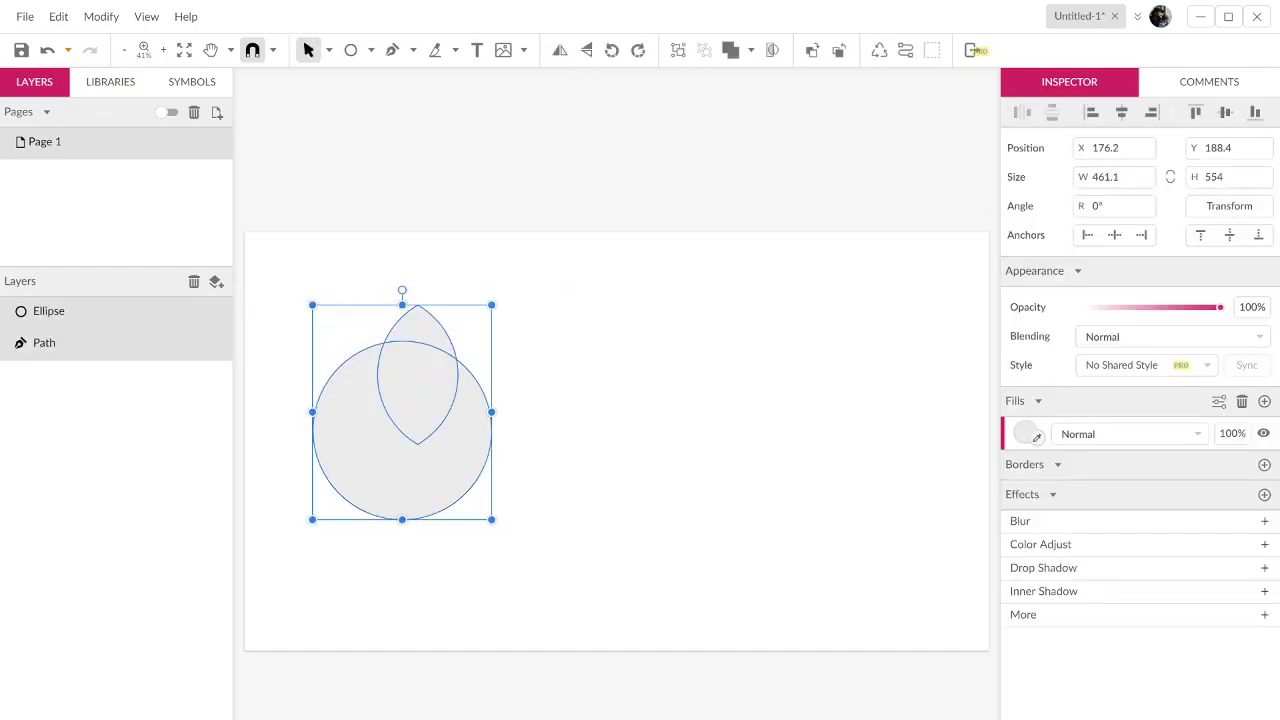
pyautogui.click(1127, 114)
pyautogui.click(757, 341)
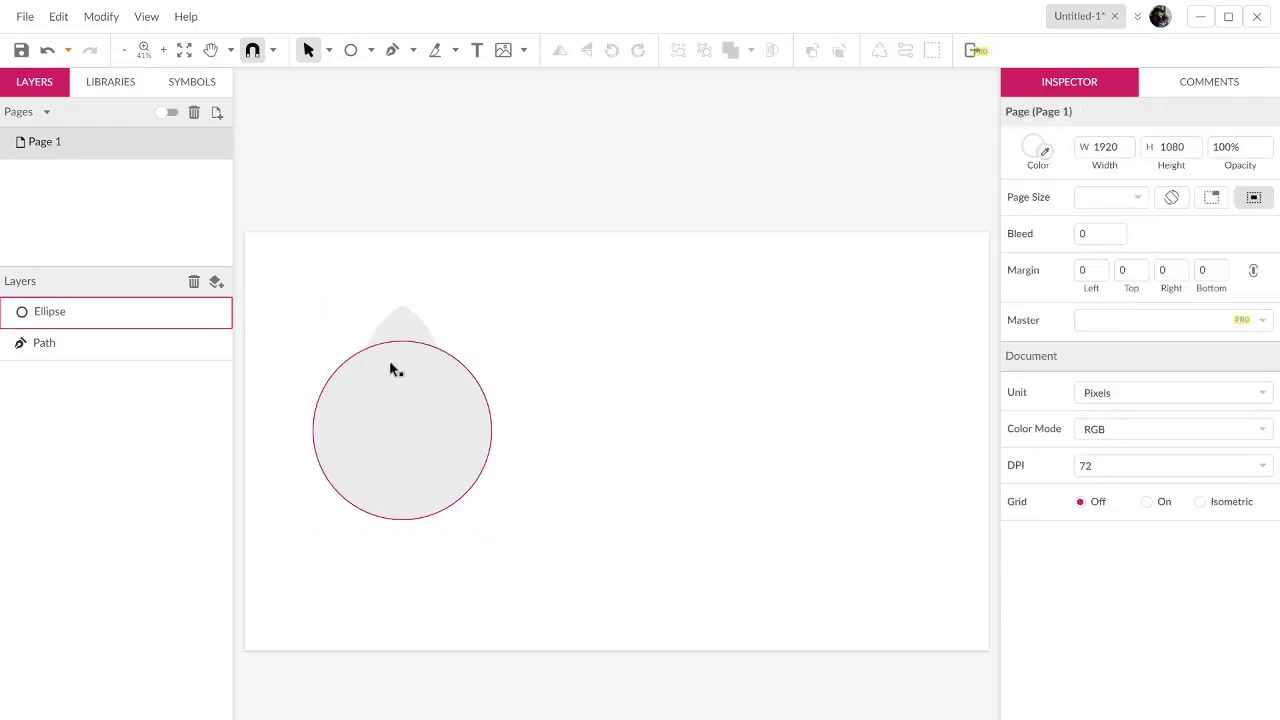
# Step: Move the lens path straight up to a Y position of about 152 so its lower tip meets the circle's centre
pyautogui.click(407, 326)
pyautogui.moveTo(407, 322)
pyautogui.mouseDown()
pyautogui.moveTo(397, 251)
pyautogui.moveTo(406, 304)
pyautogui.mouseUp()
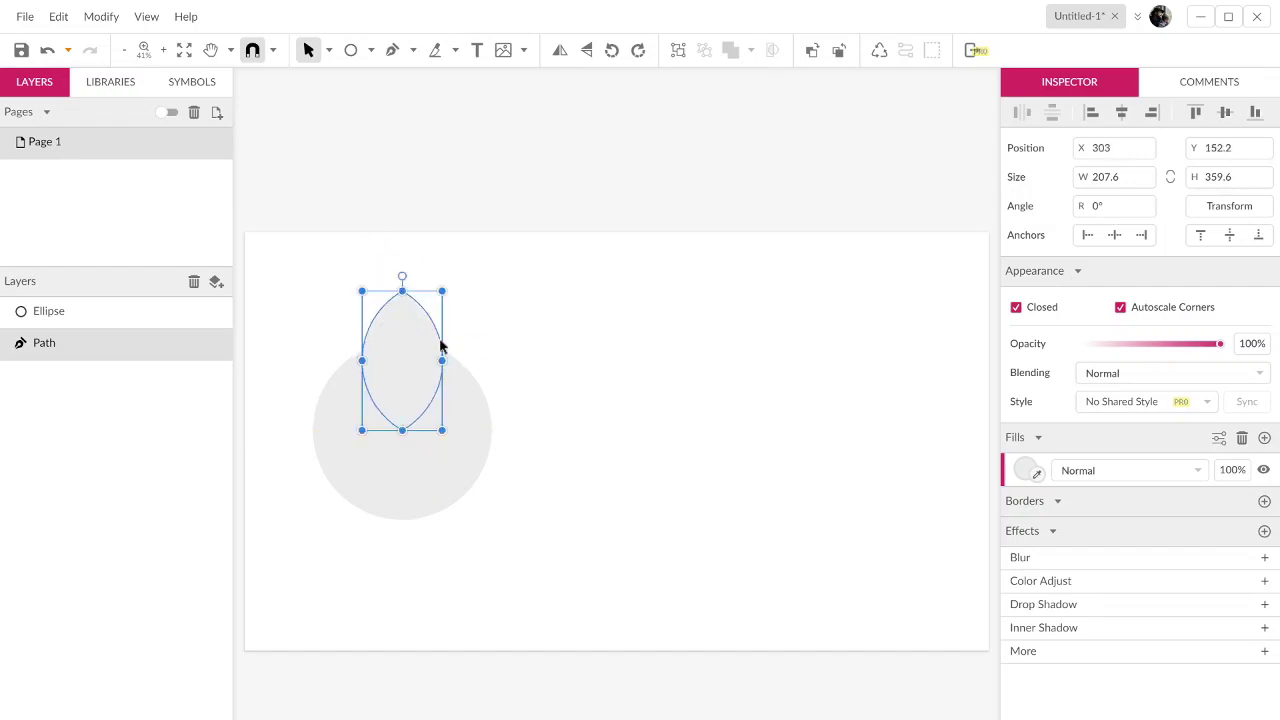
pyautogui.click(590, 519)
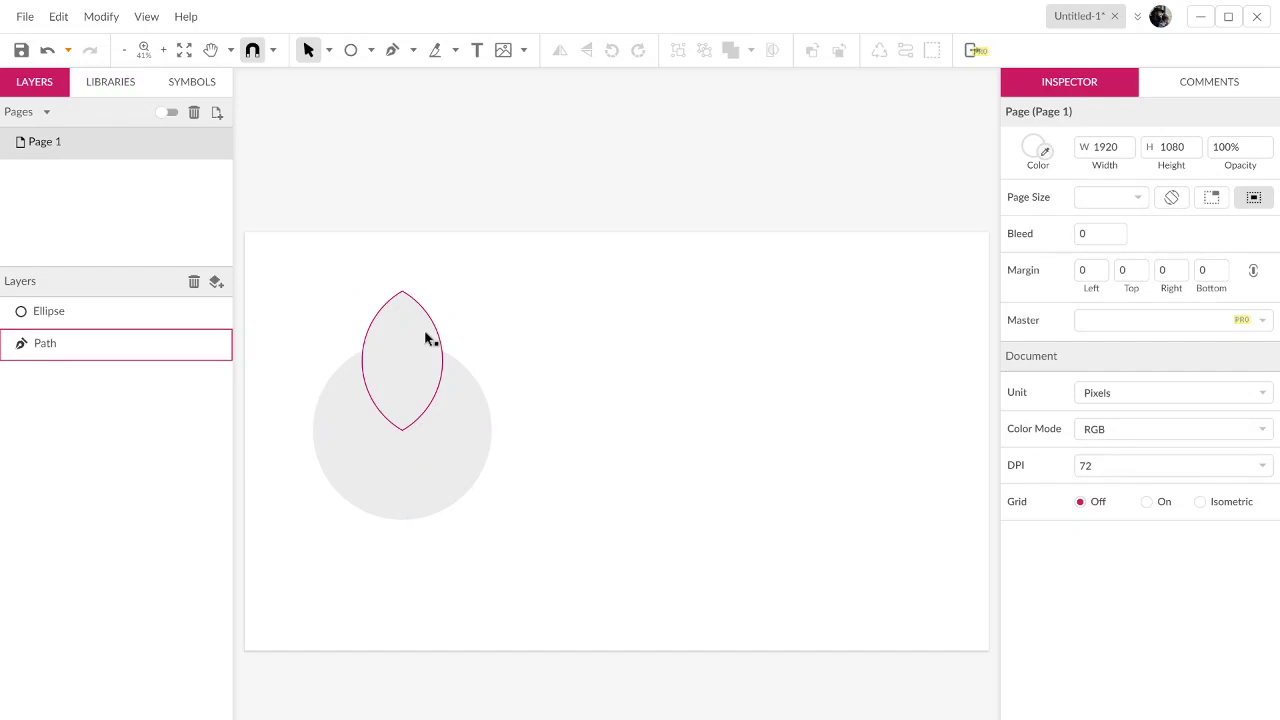
# Step: Intersect the lens with the large circle and convert the resulting shield shape to a path
pyautogui.moveTo(529, 497); pyautogui.dragTo(314, 306)
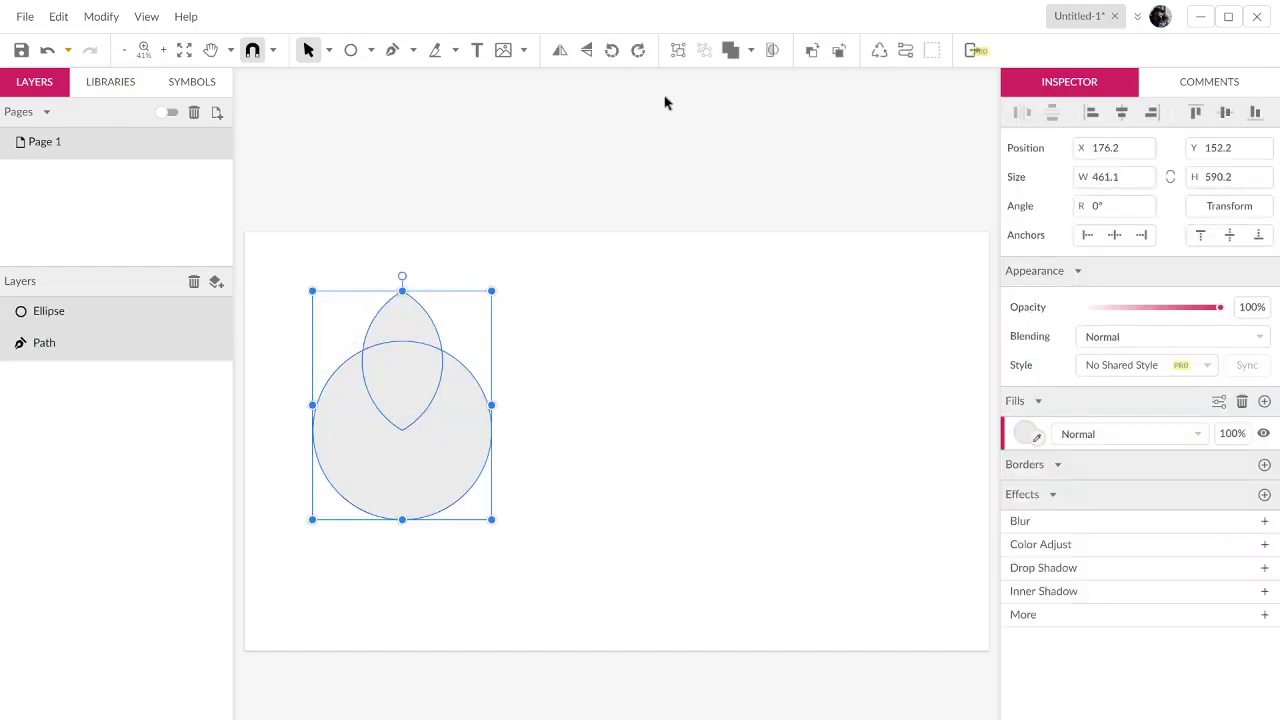
pyautogui.click(751, 50)
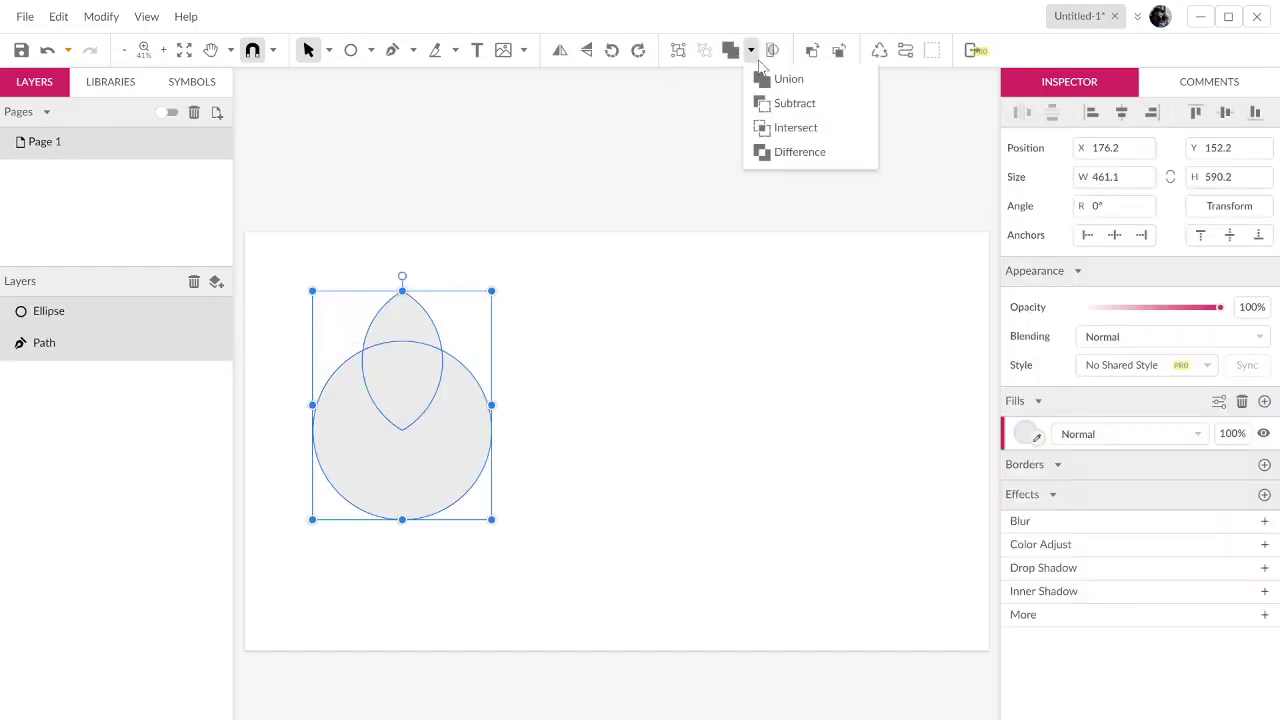
pyautogui.click(779, 128)
pyautogui.click(618, 406)
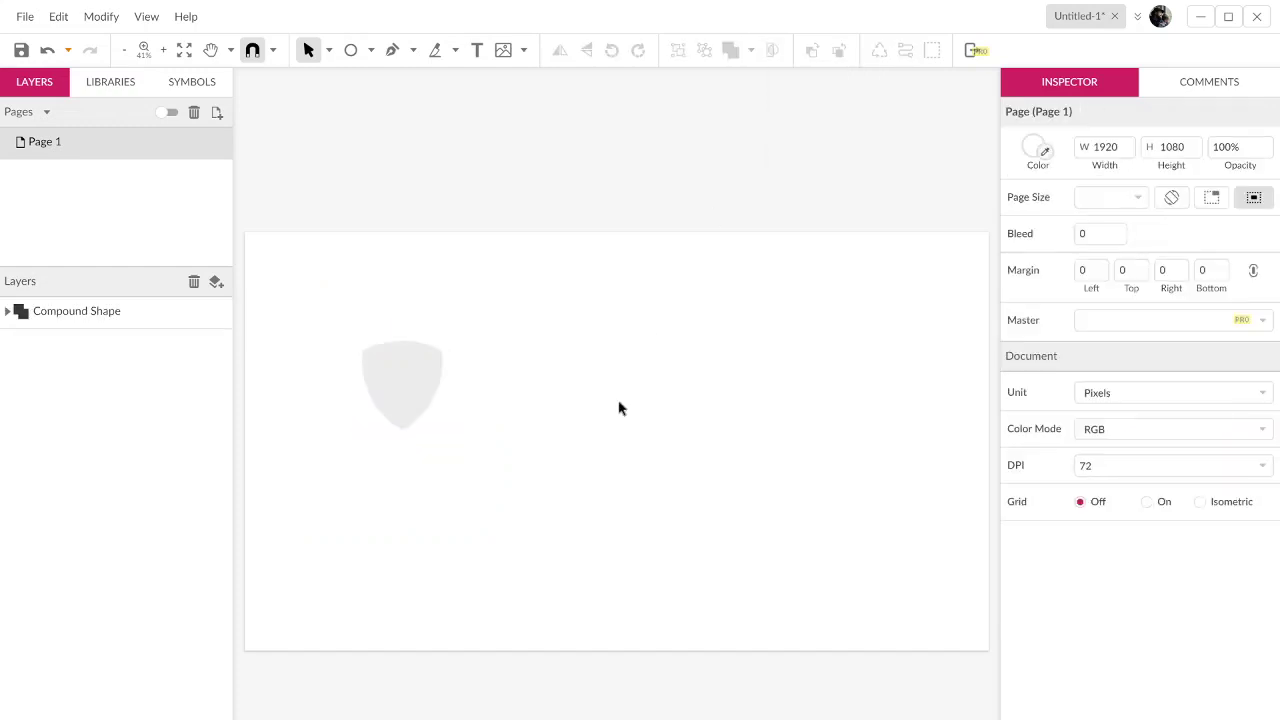
pyautogui.click(387, 406)
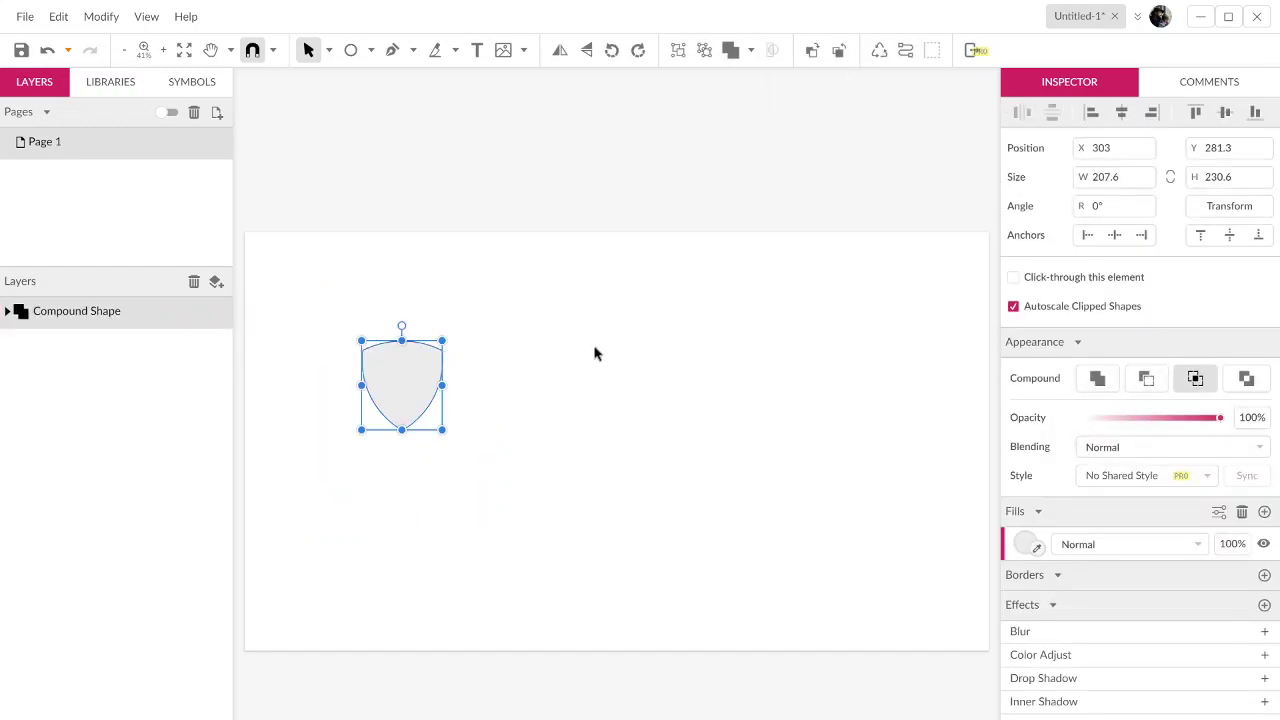
pyautogui.rightClick(409, 409)
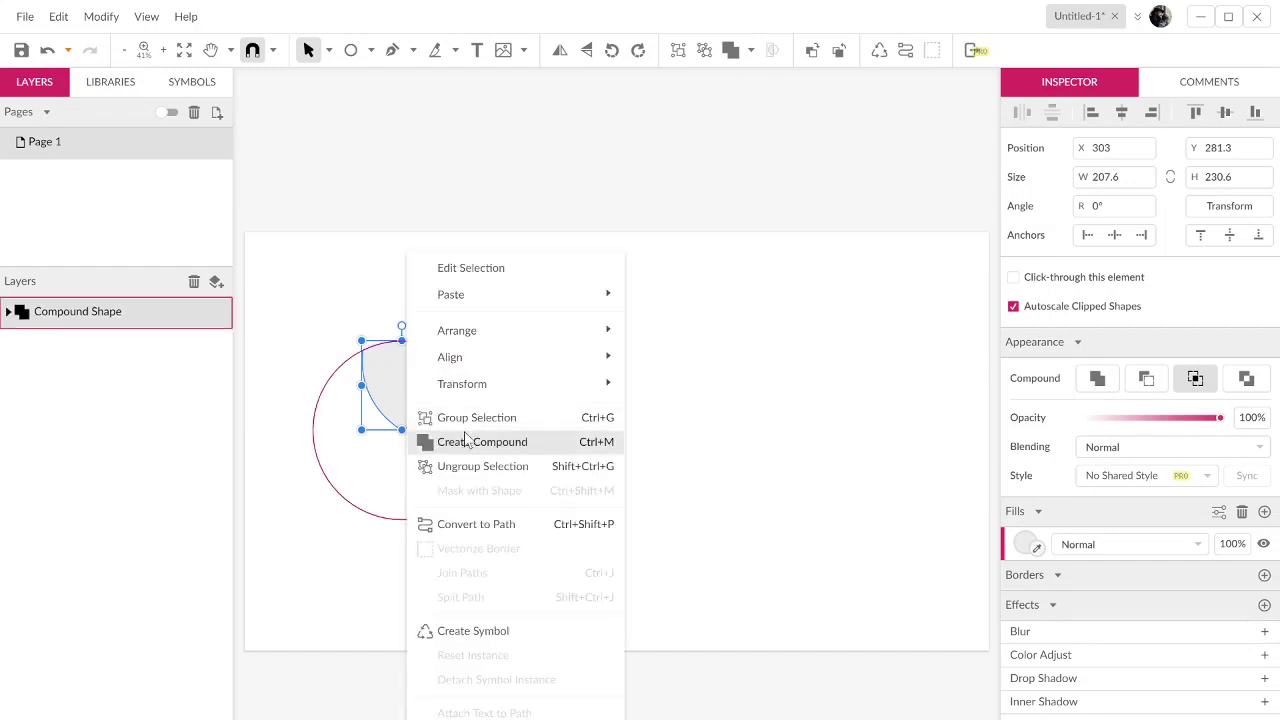
pyautogui.click(474, 530)
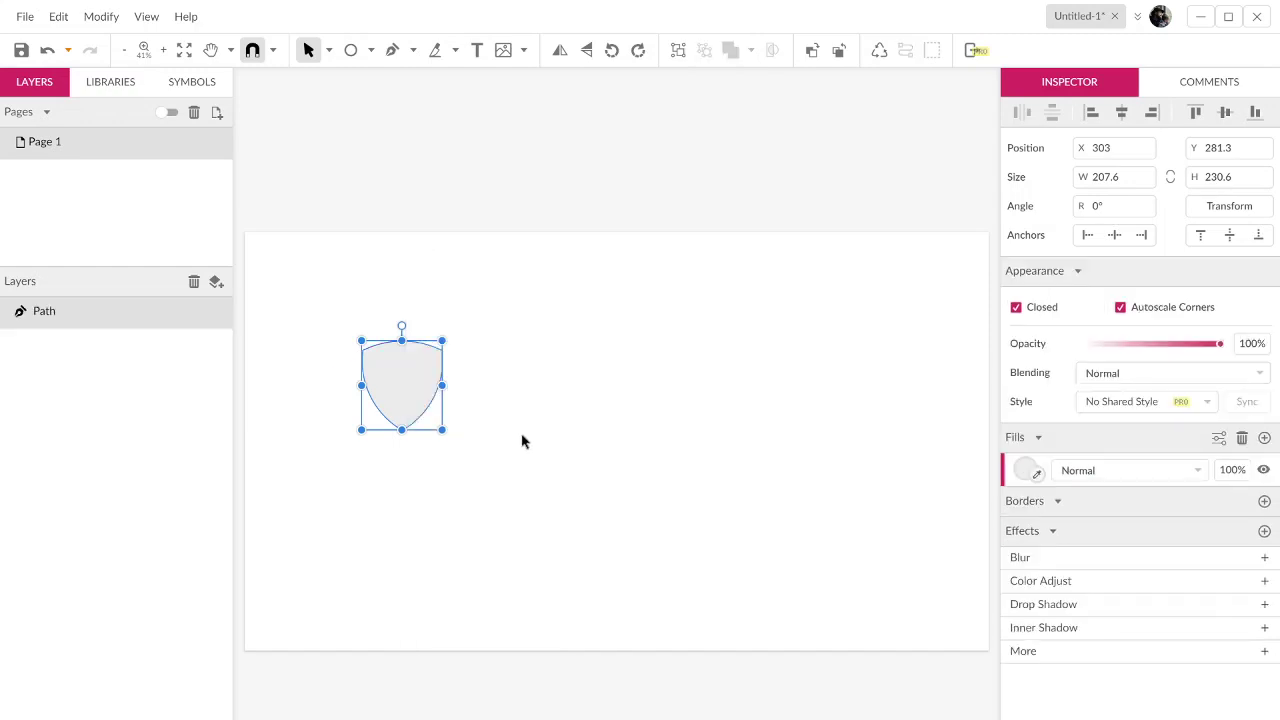
pyautogui.click(523, 441)
# Step: Scale the shield up proportionally from its centre to about 404 × 449 px
pyautogui.press('z')
pyautogui.click(409, 409)
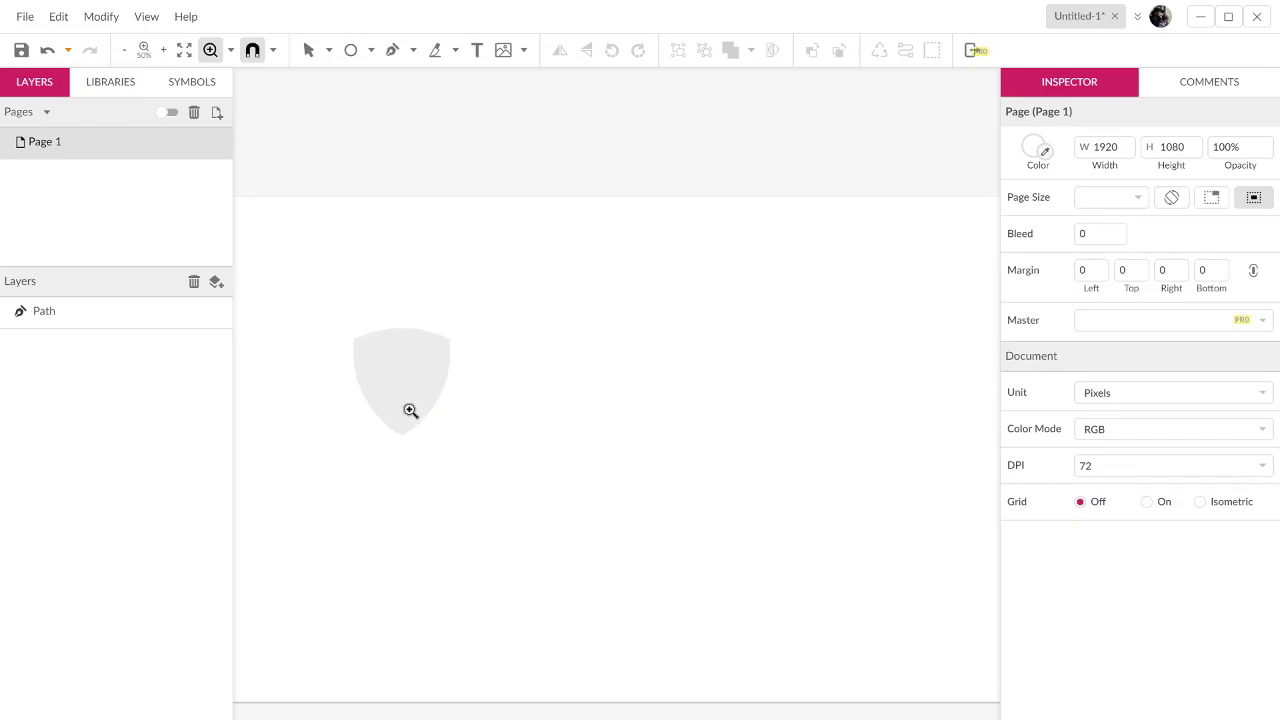
pyautogui.click(410, 410)
pyautogui.keyDown('alt'); pyautogui.click(410, 410); pyautogui.keyUp('alt')
pyautogui.press('v')
pyautogui.click(407, 412)
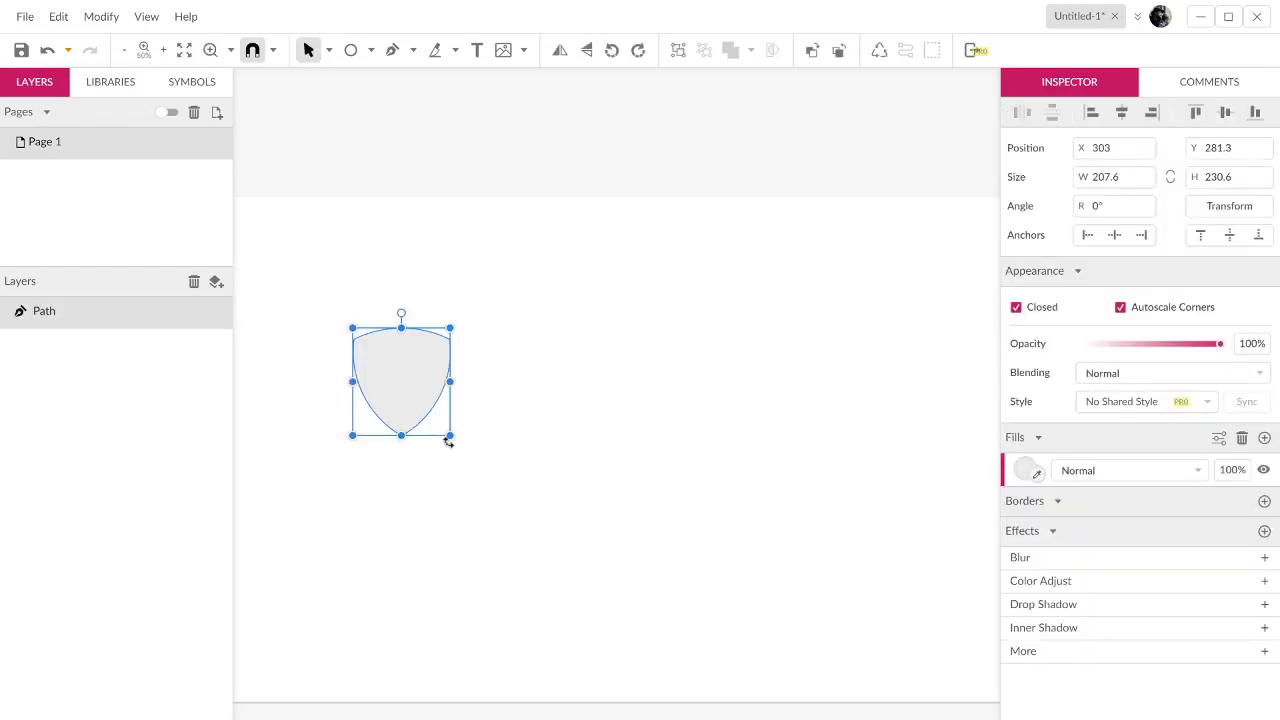
pyautogui.press('alt')
pyautogui.moveTo(450, 436); pyautogui.dragTo(497, 478)
pyautogui.click(543, 503)
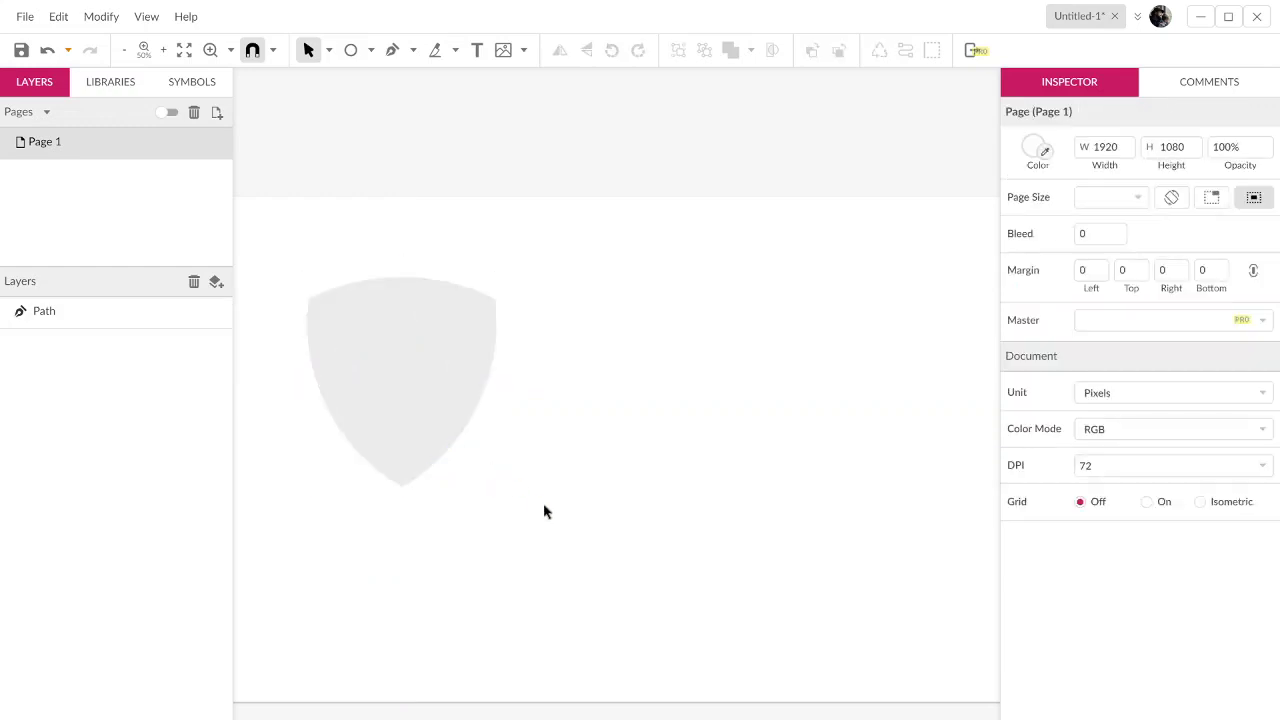
# Step: Duplicate the shield path in place
pyautogui.click(441, 428)
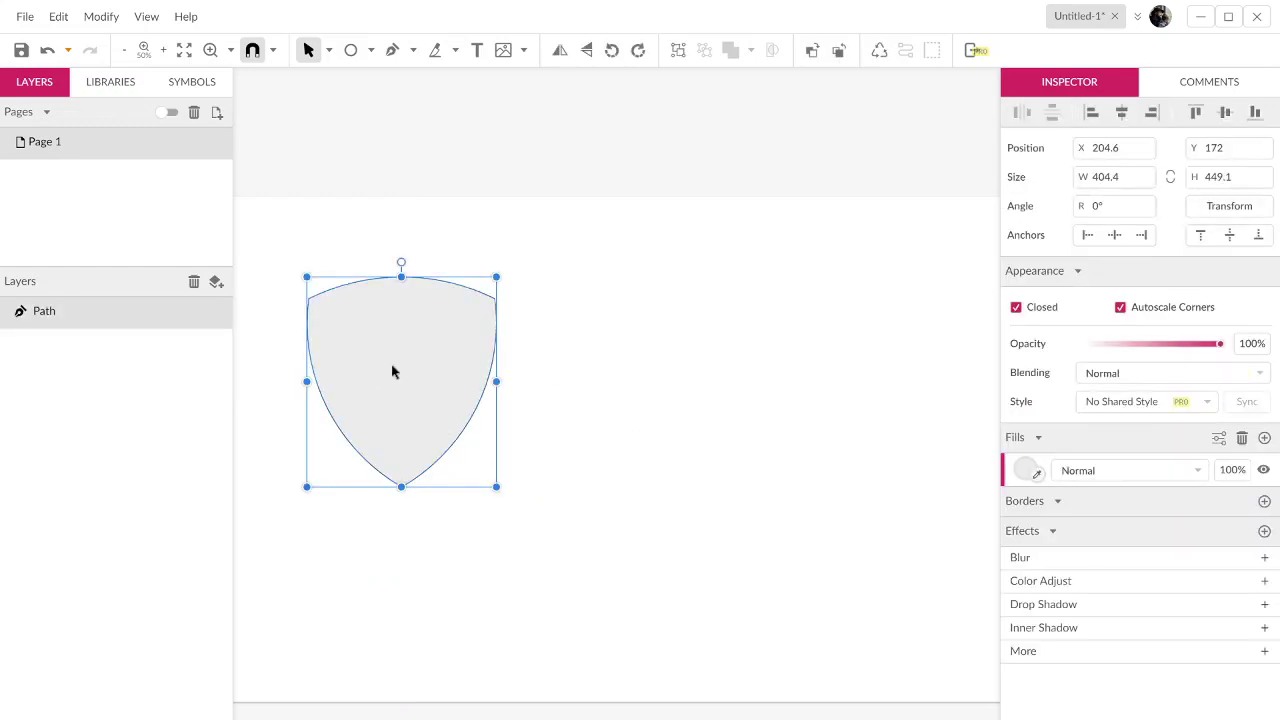
pyautogui.click(691, 463)
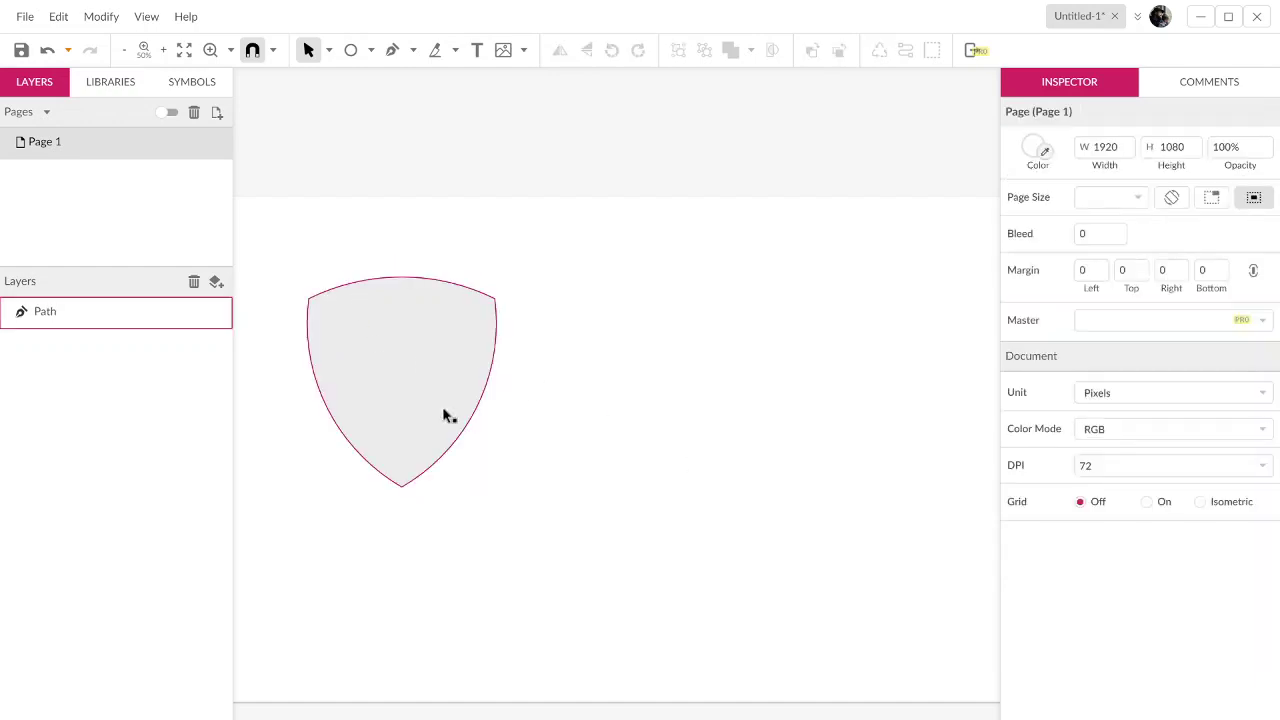
pyautogui.click(443, 414)
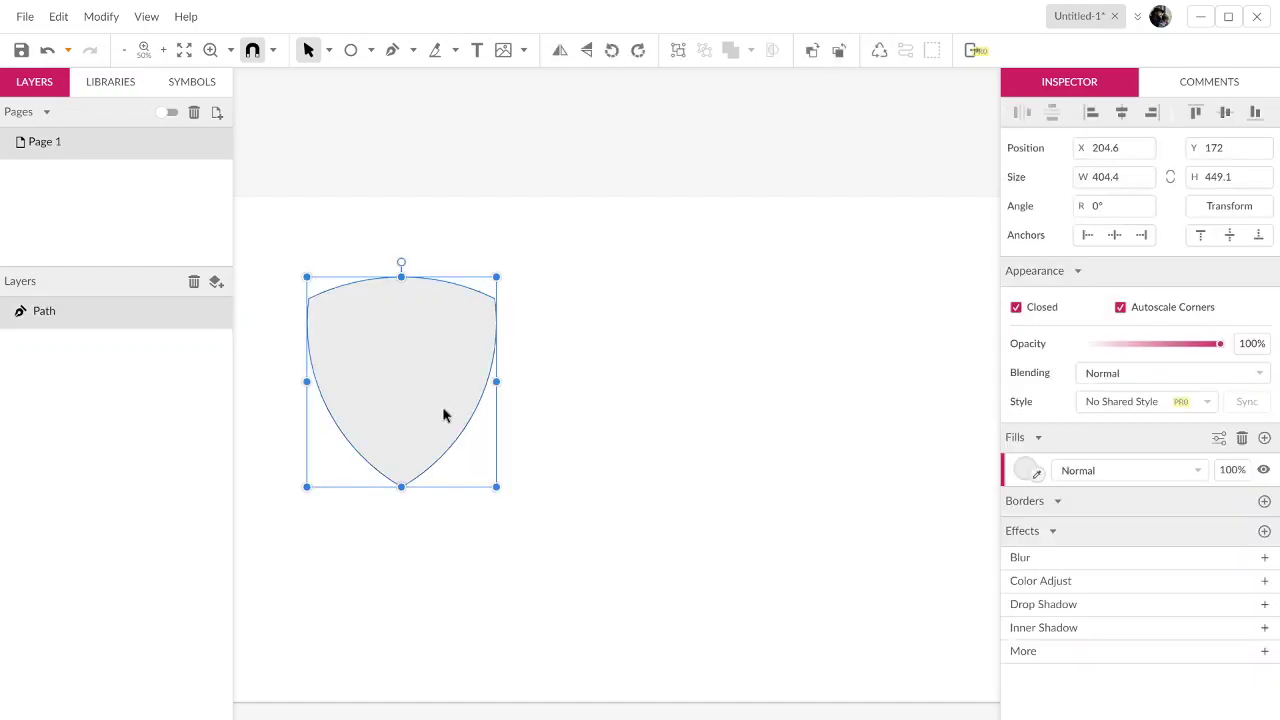
pyautogui.click(104, 16)
pyautogui.click(712, 485)
pyautogui.click(369, 378)
pyautogui.hotkey('ctrl', 'd')
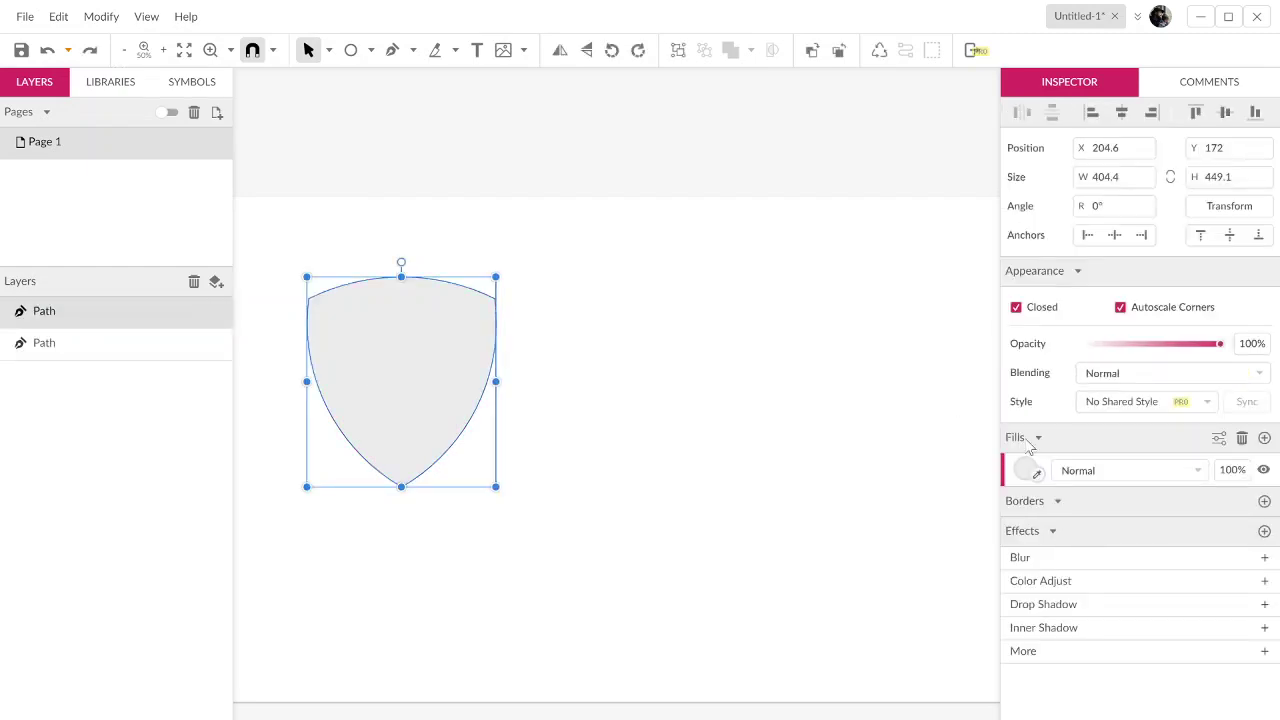
# Step: Fill the duplicated shield with the bright red preset colour
pyautogui.click(1029, 468)
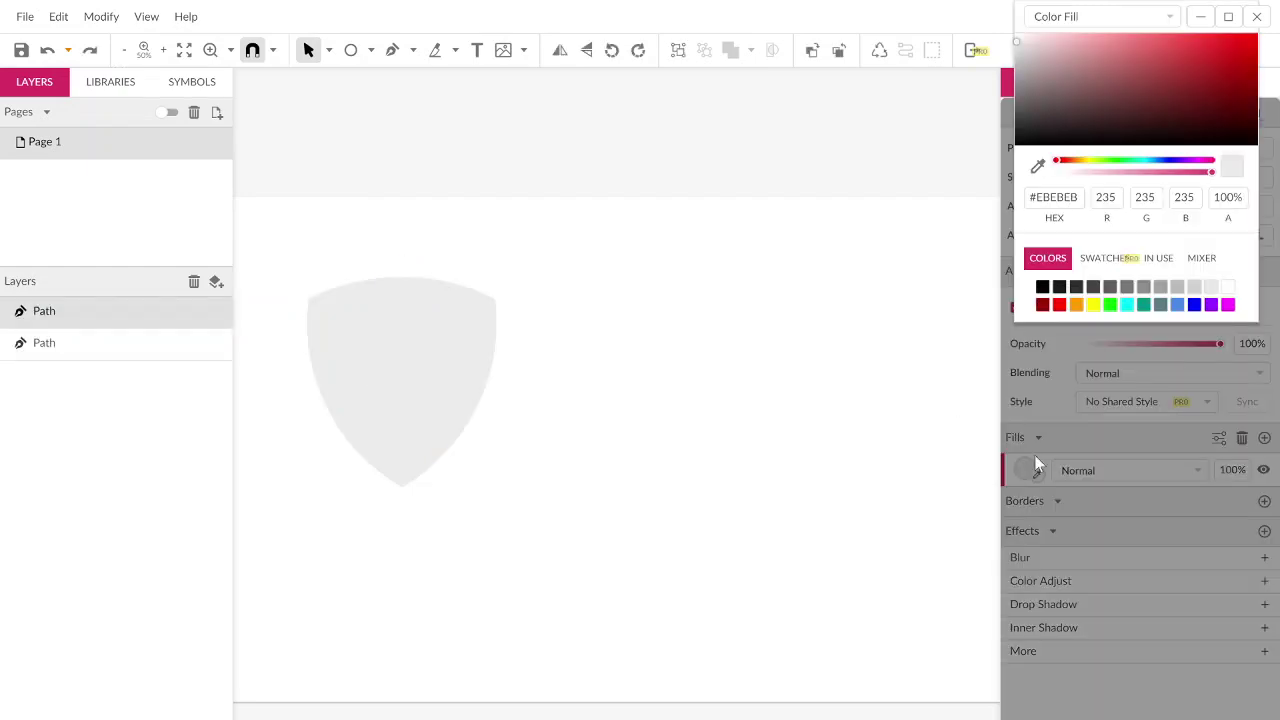
pyautogui.click(1059, 304)
pyautogui.click(714, 391)
# Step: Inset the red shield with Expand/Shrink, using a value of -10
pyautogui.click(383, 365)
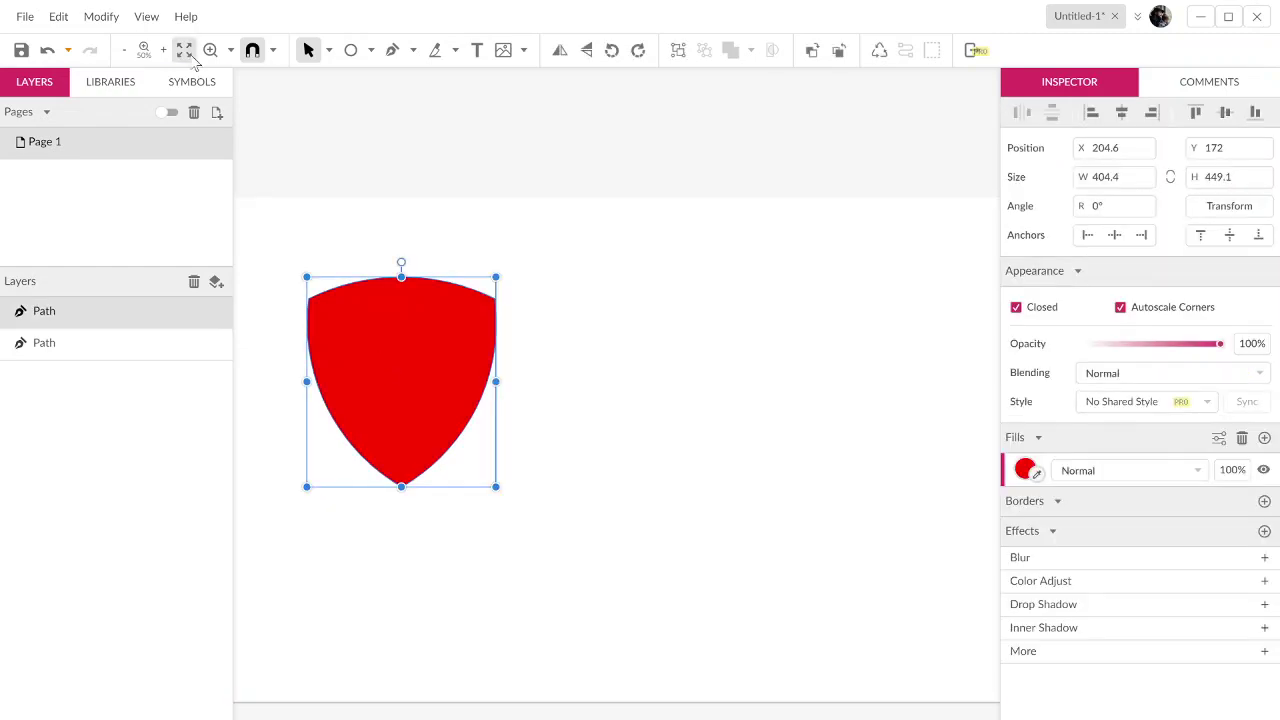
pyautogui.click(86, 20)
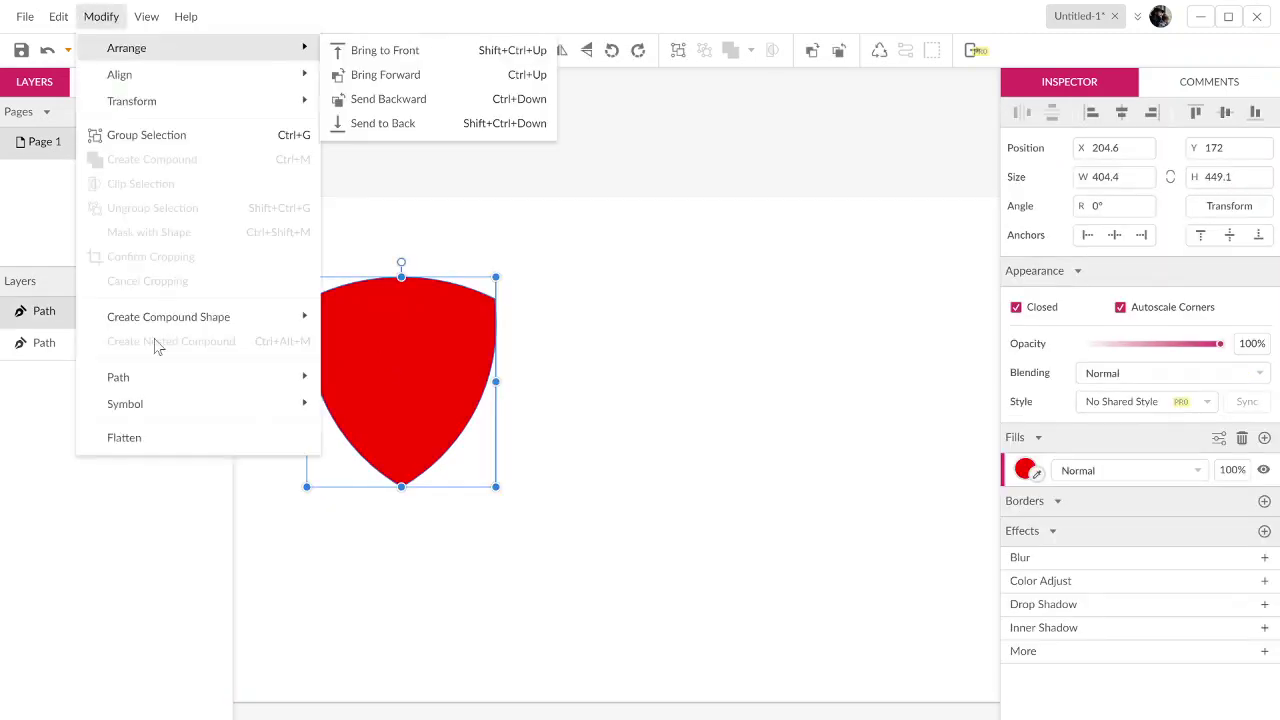
pyautogui.moveTo(149, 390)
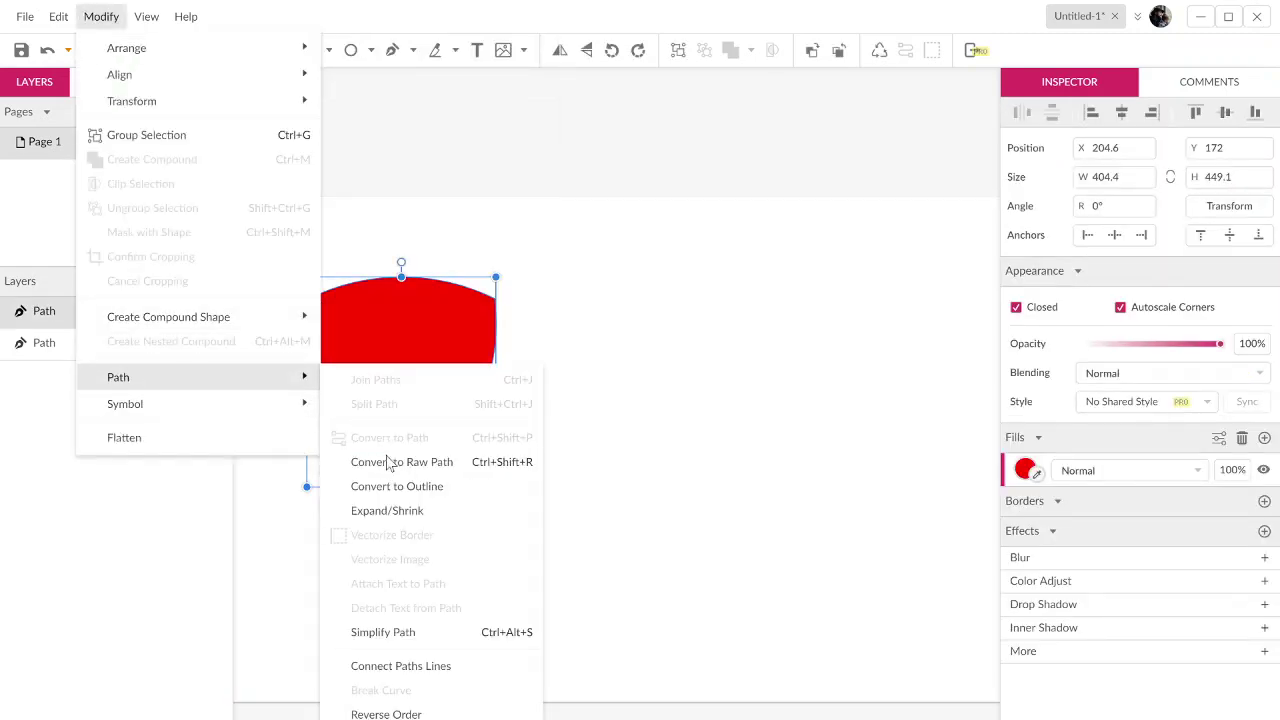
pyautogui.click(409, 512)
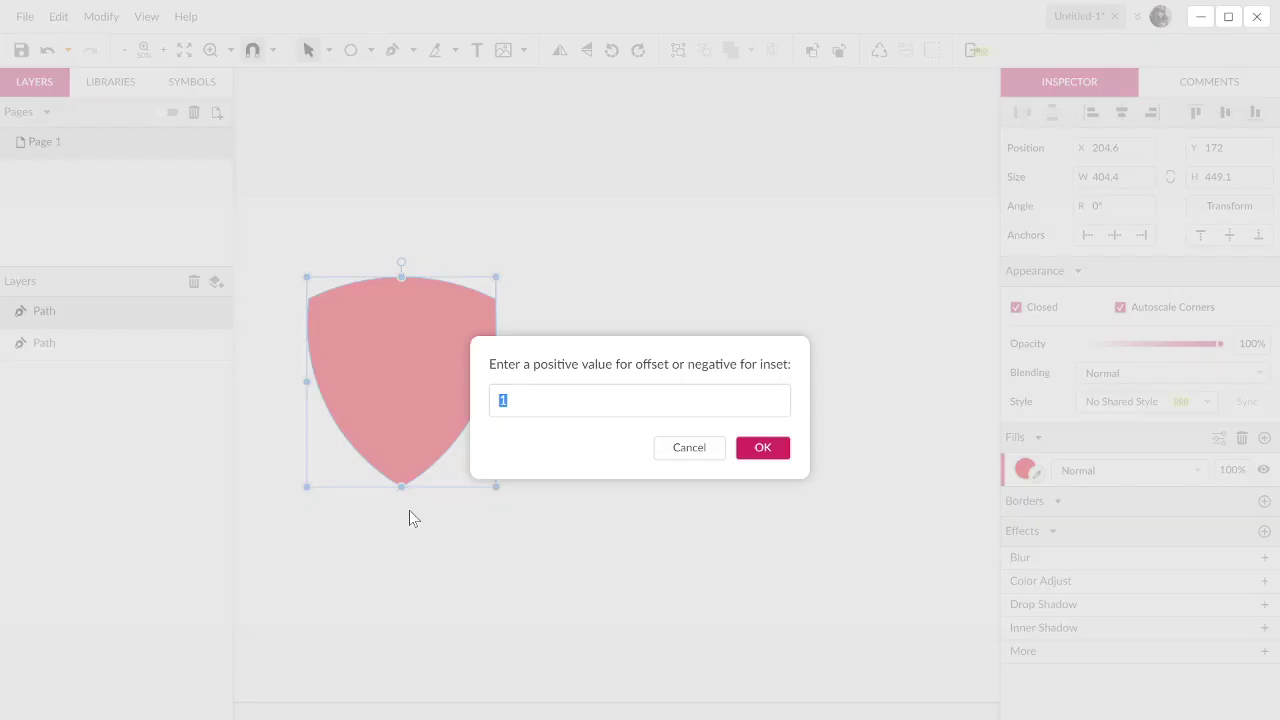
pyautogui.press('BackSpace')
pyautogui.write('-10')
pyautogui.click(760, 452)
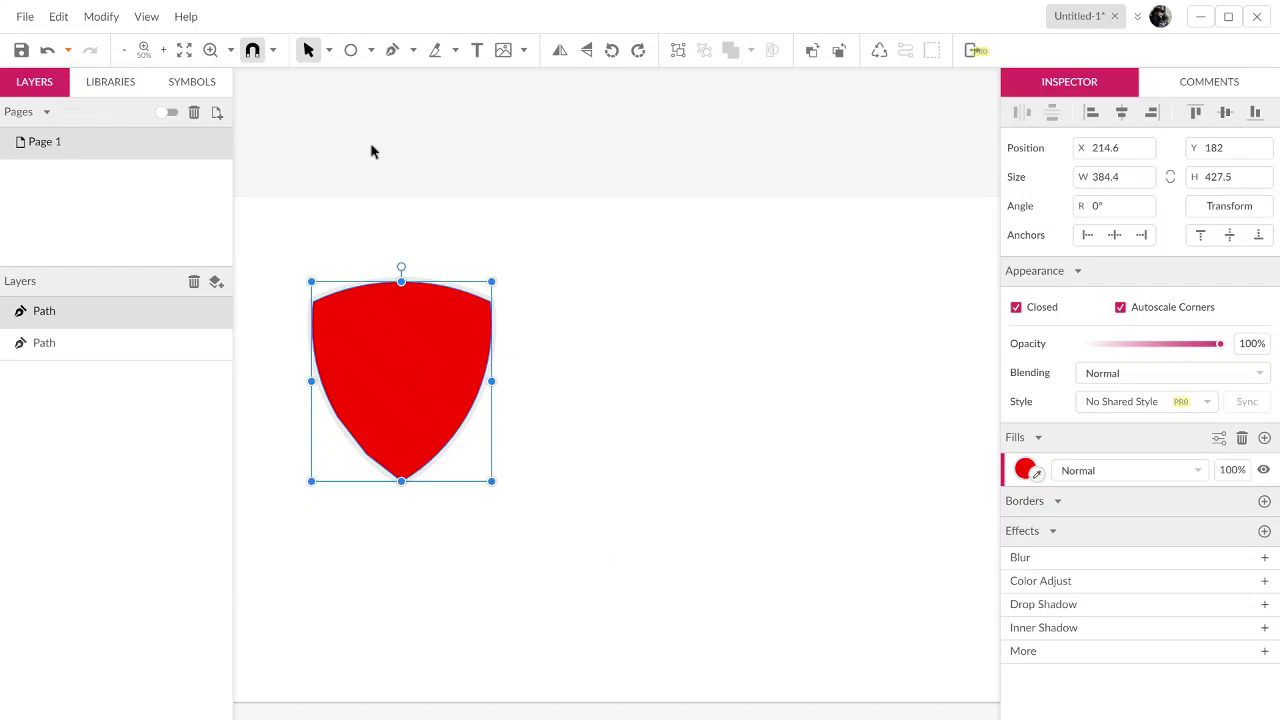
pyautogui.click(104, 14)
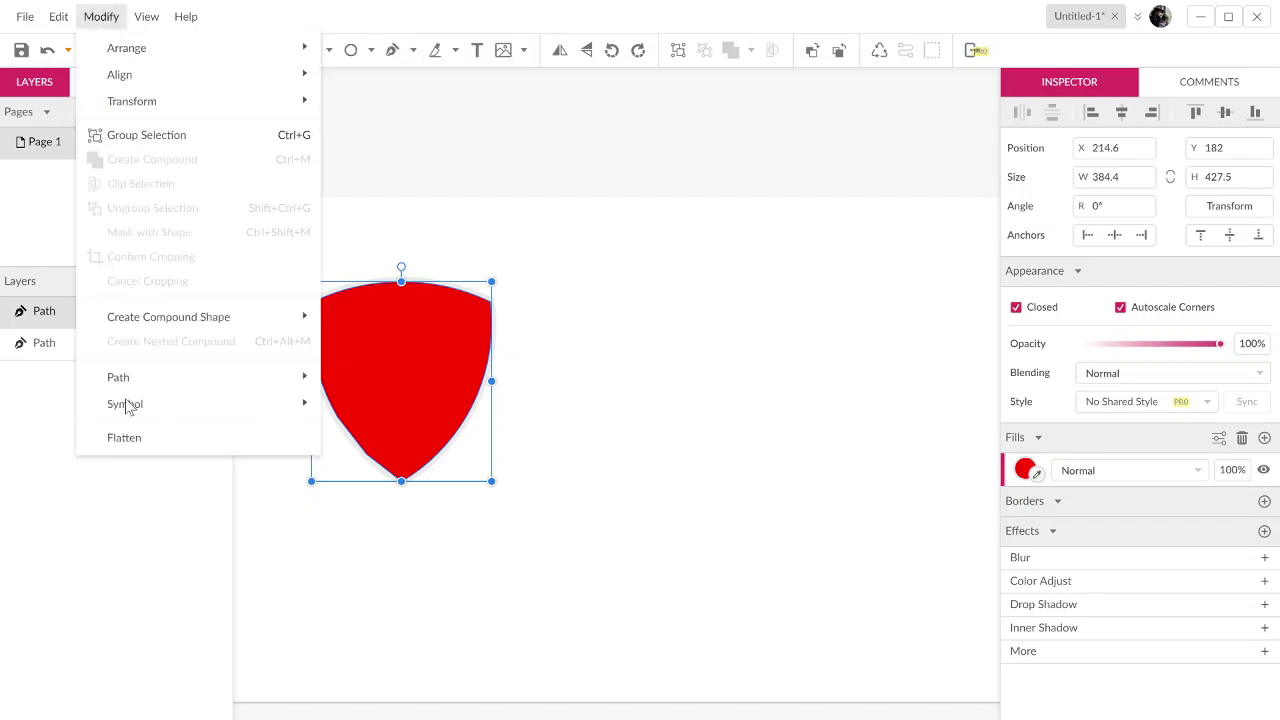
pyautogui.moveTo(143, 384)
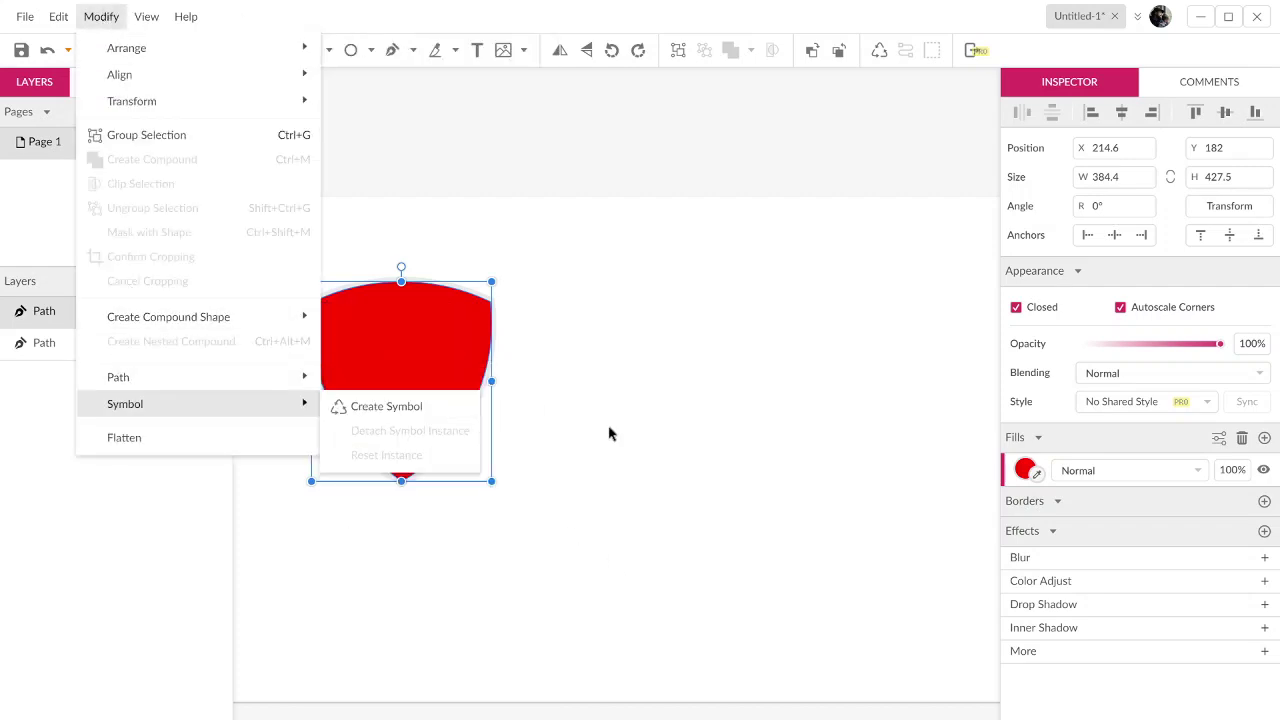
# Step: Duplicate the inset red shield in place and fill the copy with cyan
pyautogui.click(666, 474)
pyautogui.click(443, 414)
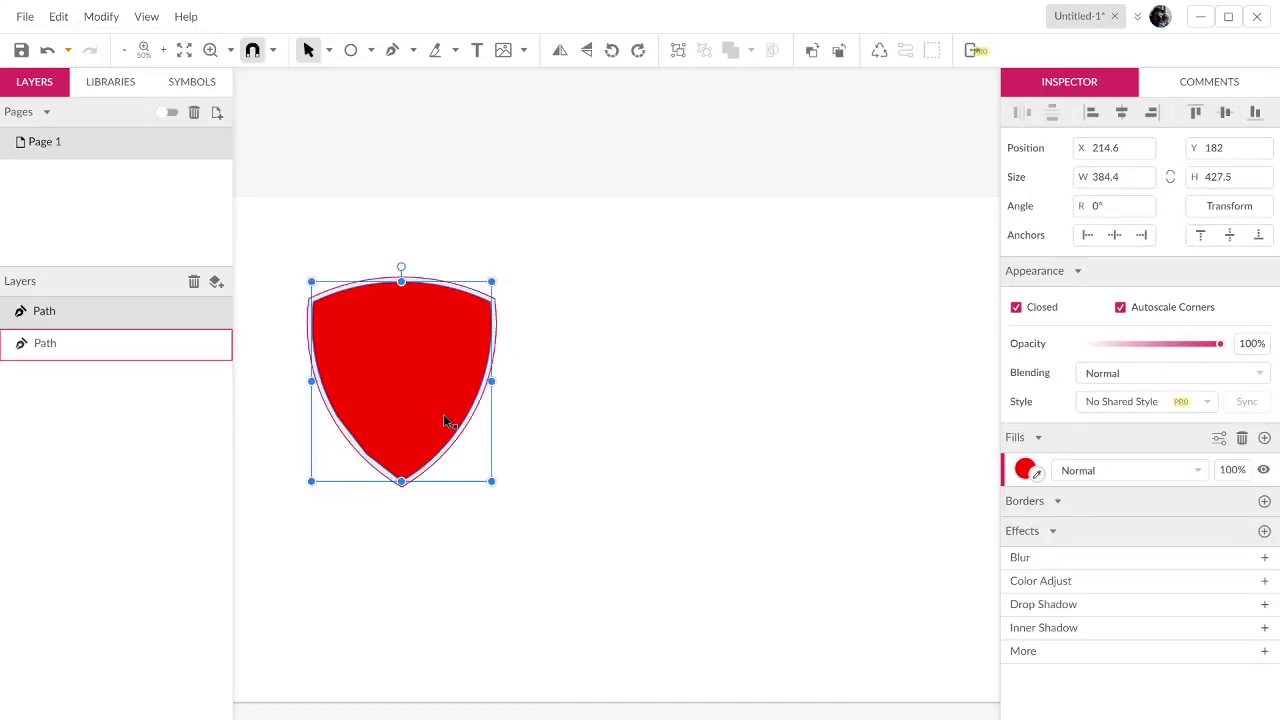
pyautogui.hotkey('ctrl', 'd')
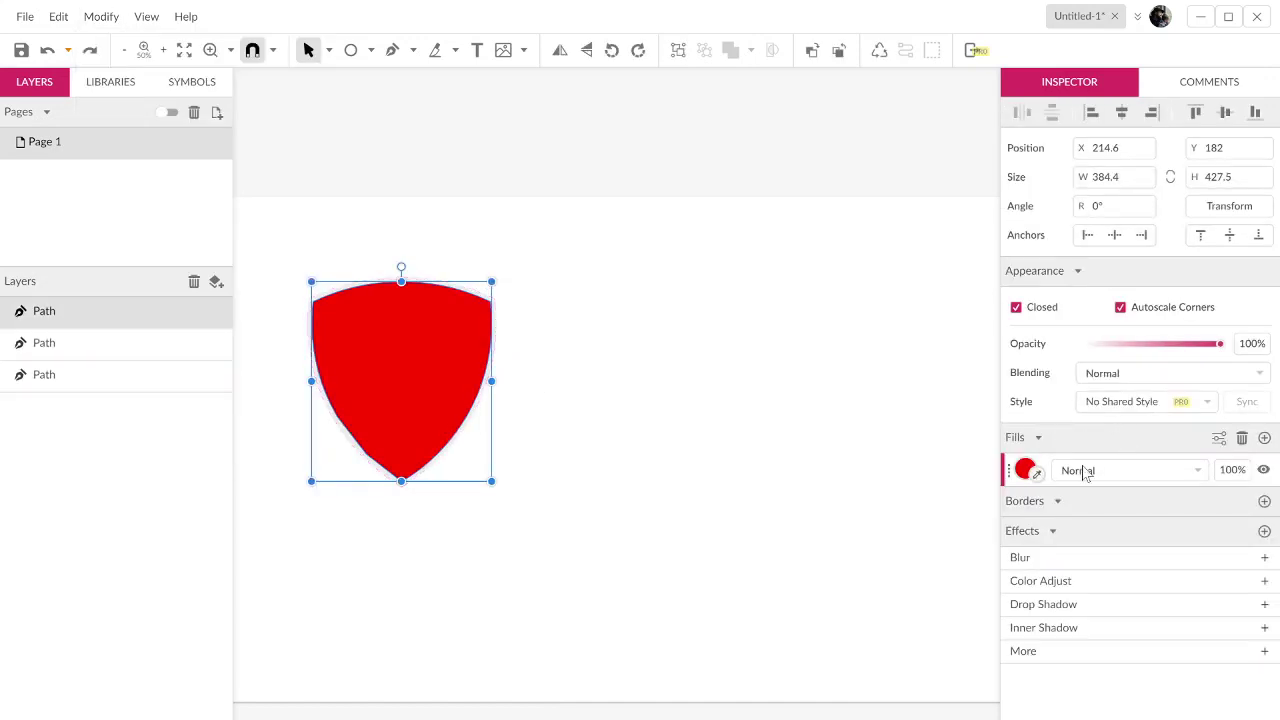
pyautogui.click(1025, 470)
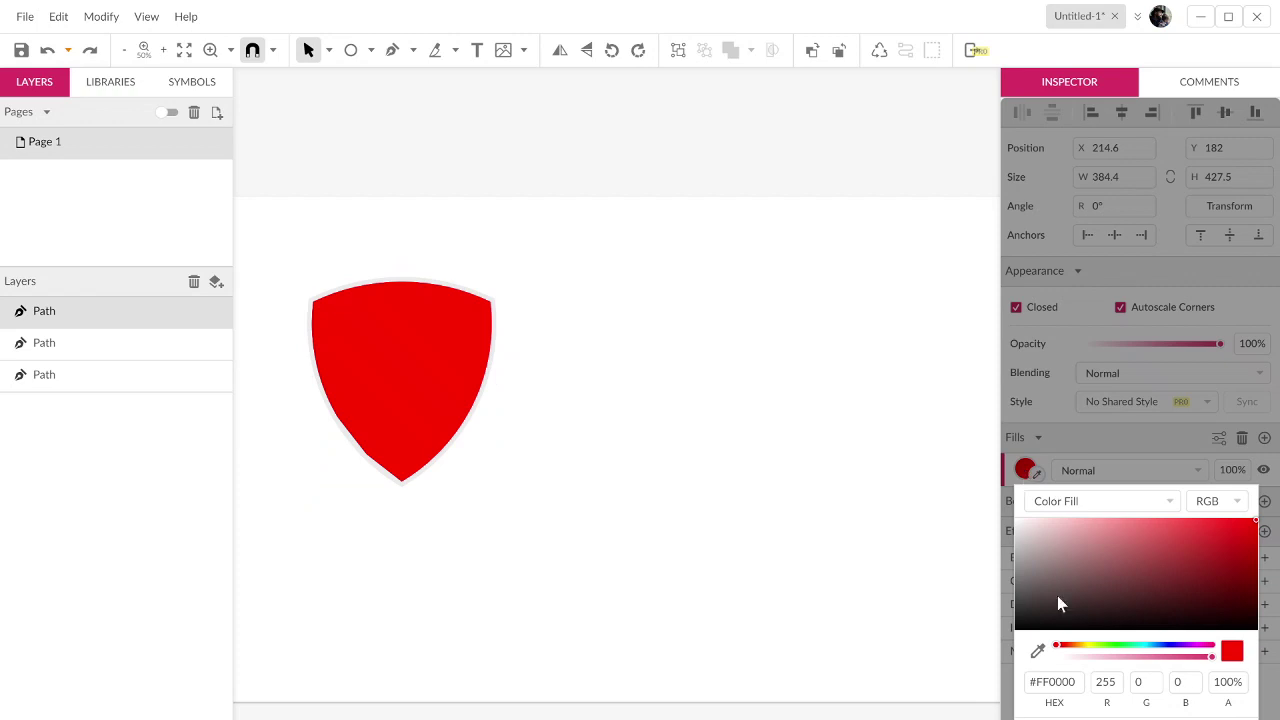
pyautogui.click(669, 605)
pyautogui.click(314, 332)
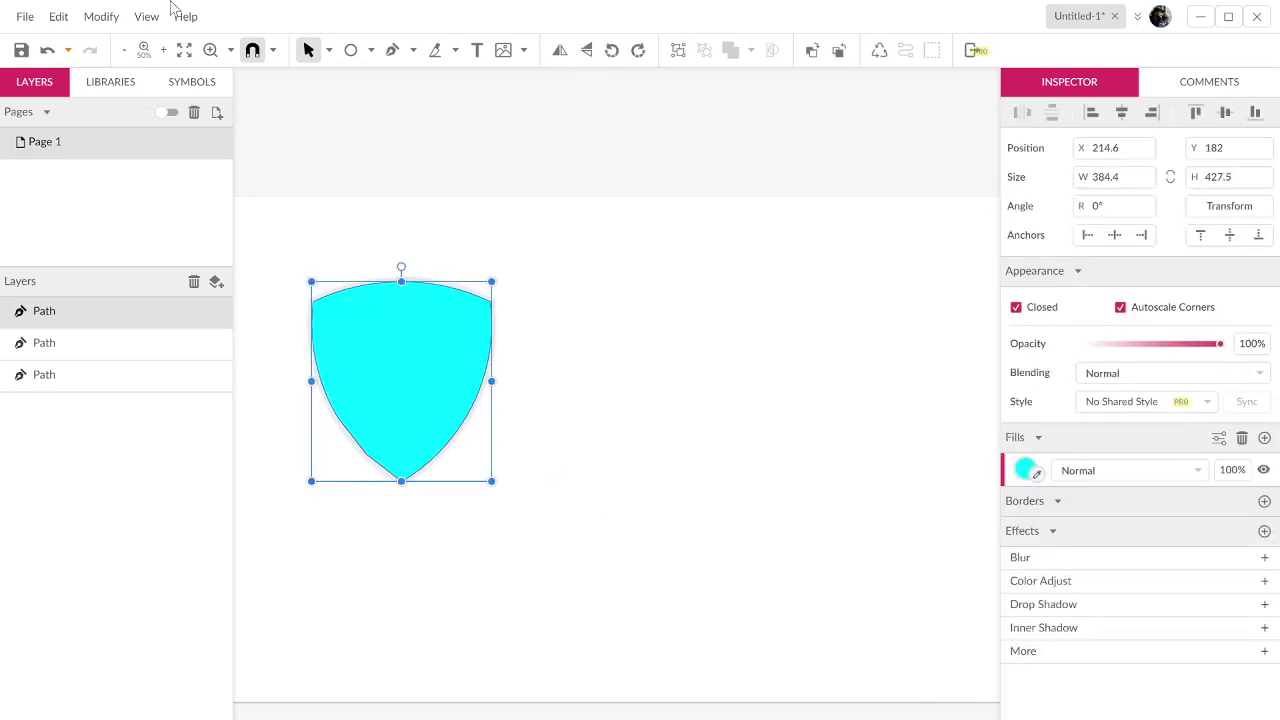
# Step: Inset the cyan shield with Expand/Shrink, using a value of -20
pyautogui.click(97, 17)
pyautogui.moveTo(127, 378)
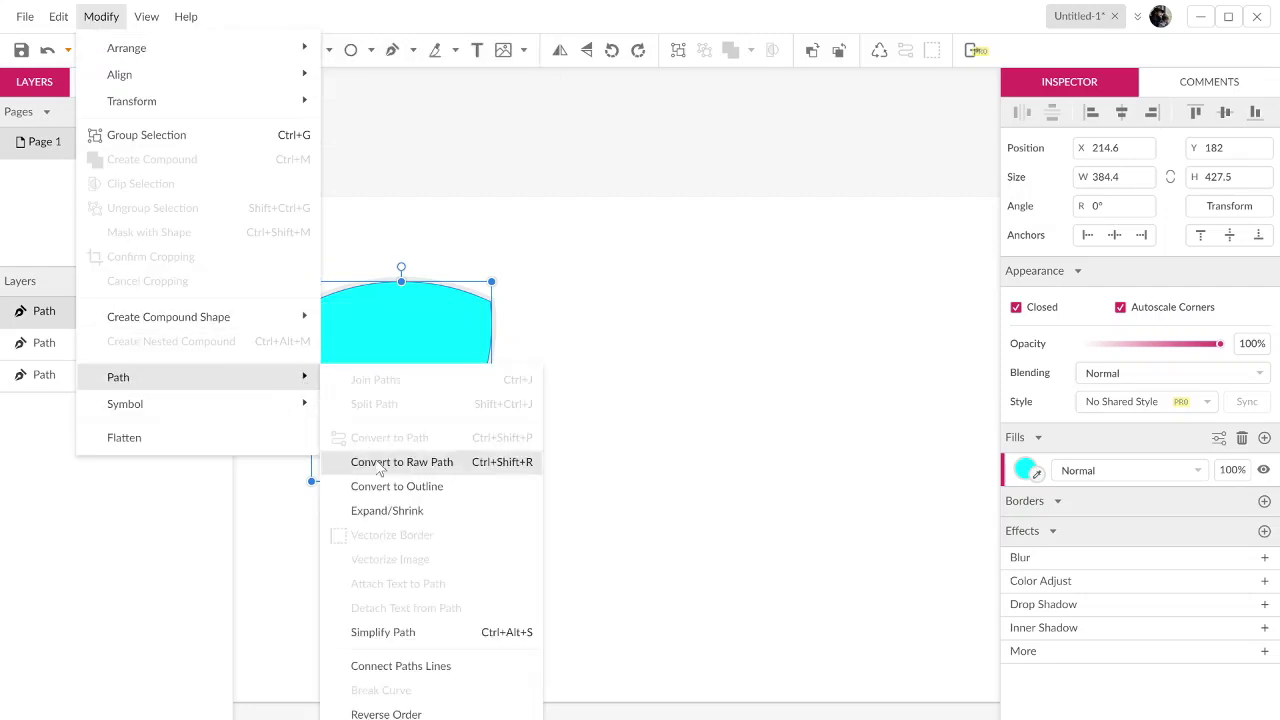
pyautogui.click(394, 513)
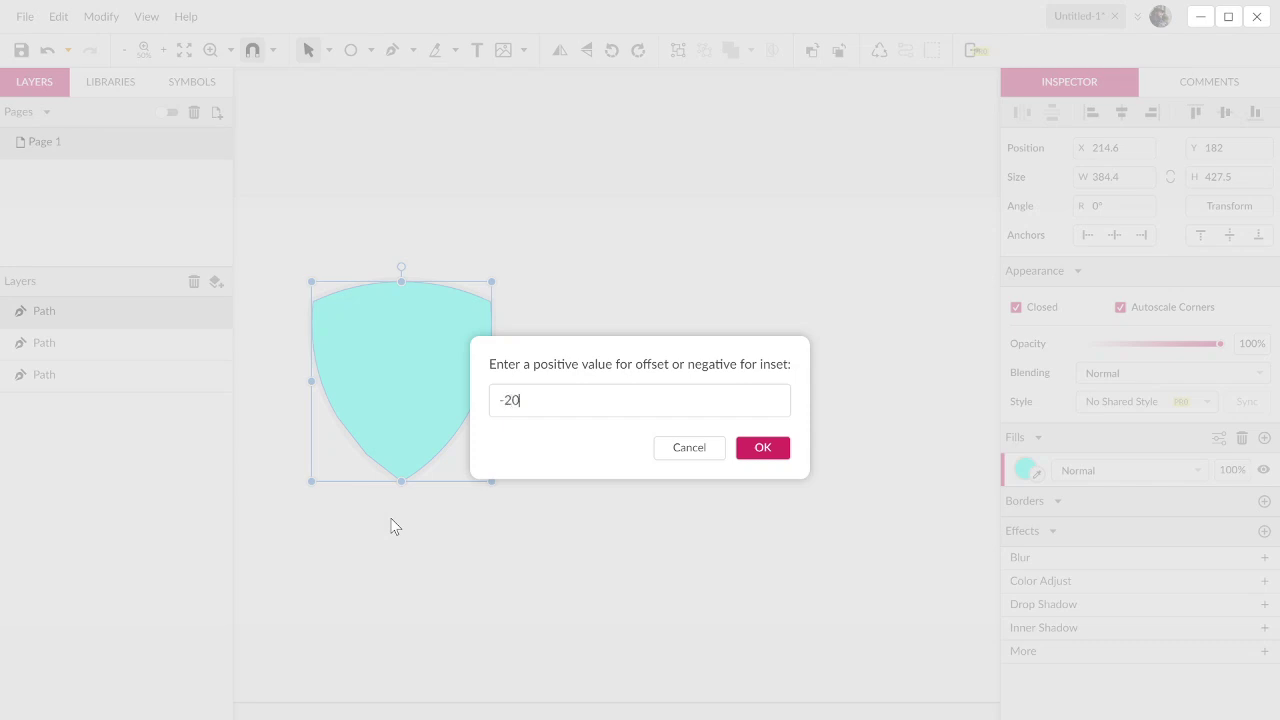
pyautogui.press('Return')
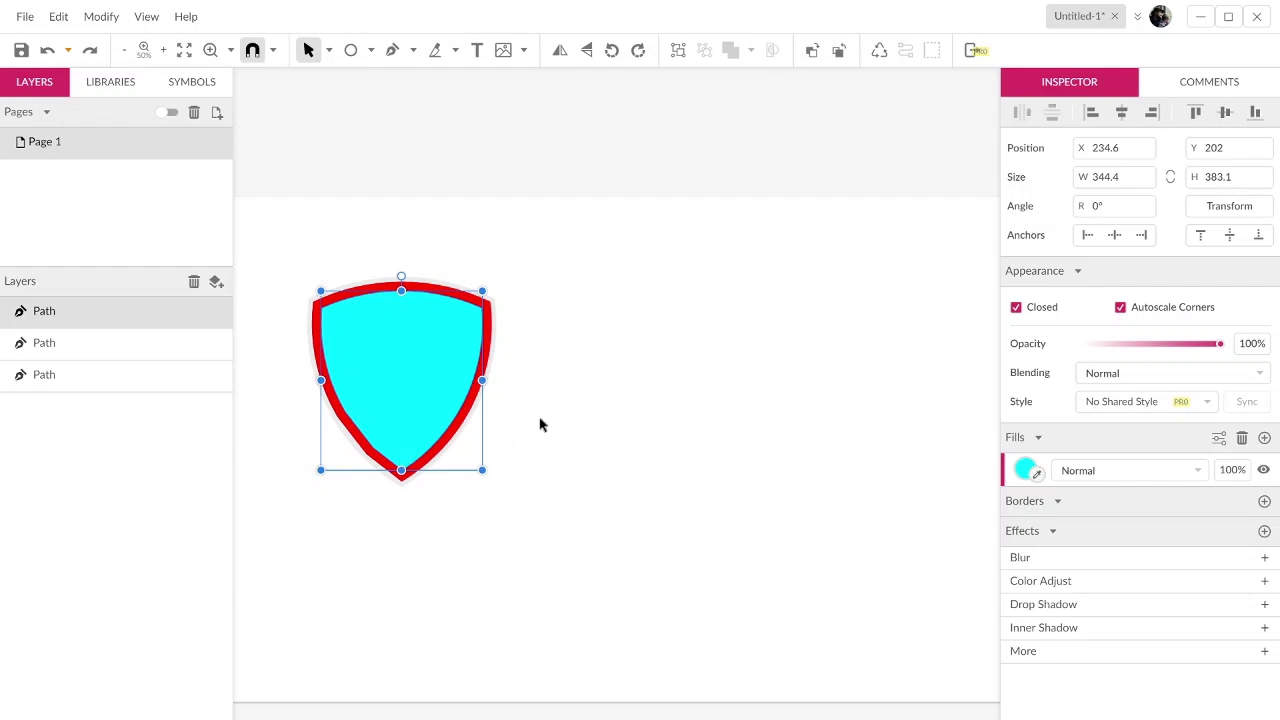
# Step: Subtract the cyan shield from the red shield, leaving a red shield-shaped frame over the grey one
pyautogui.press('z')
pyautogui.click(410, 453)
pyautogui.click(368, 455)
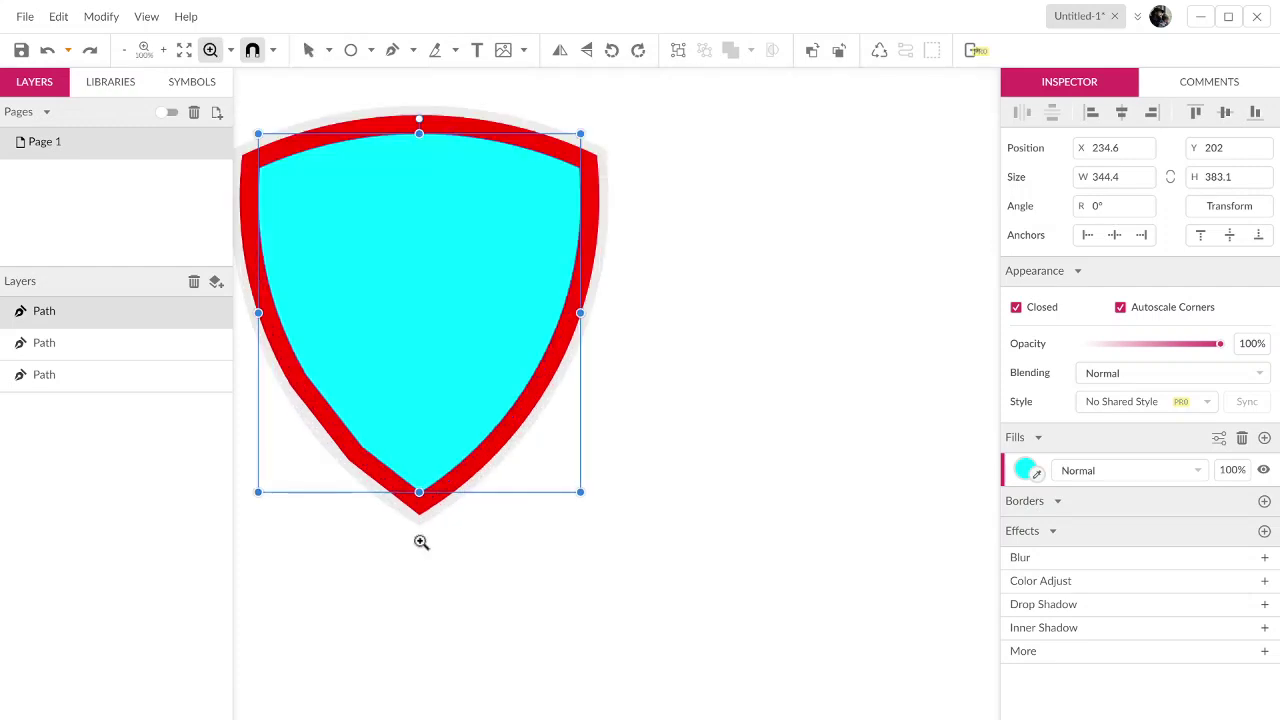
pyautogui.press('v')
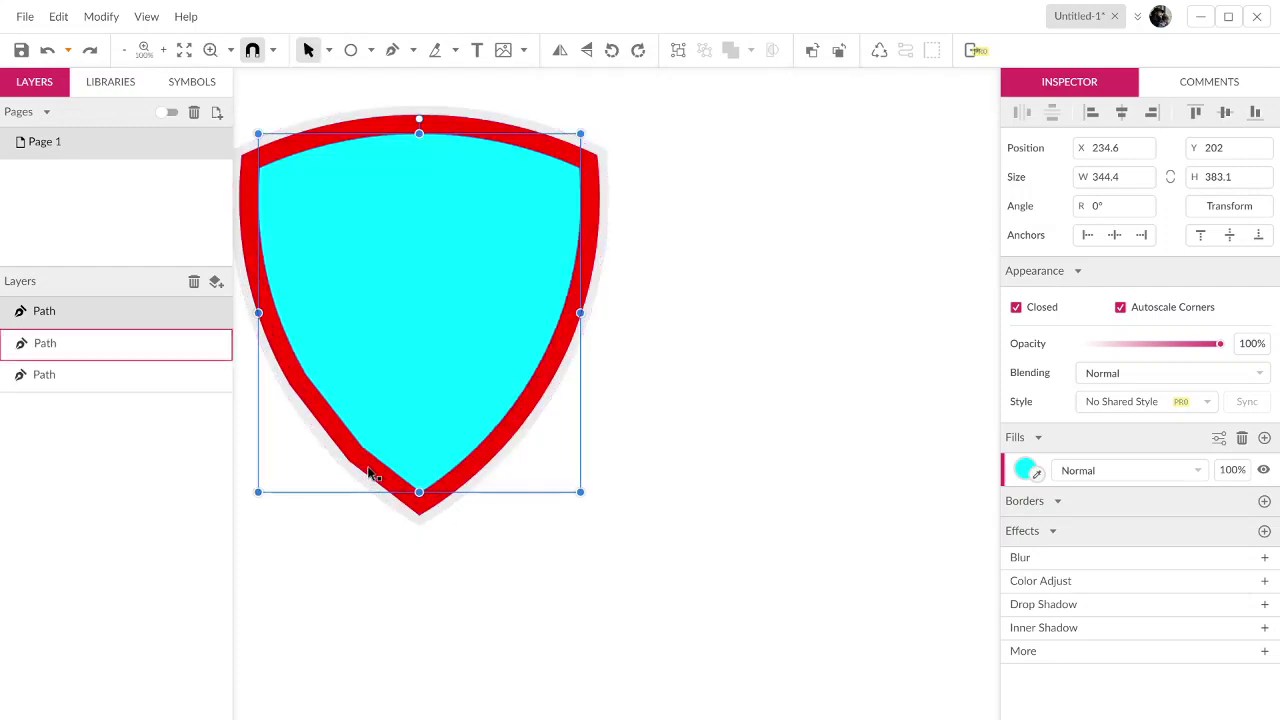
pyautogui.keyDown('shift'); pyautogui.click(368, 474); pyautogui.keyUp('shift')
pyautogui.click(677, 360)
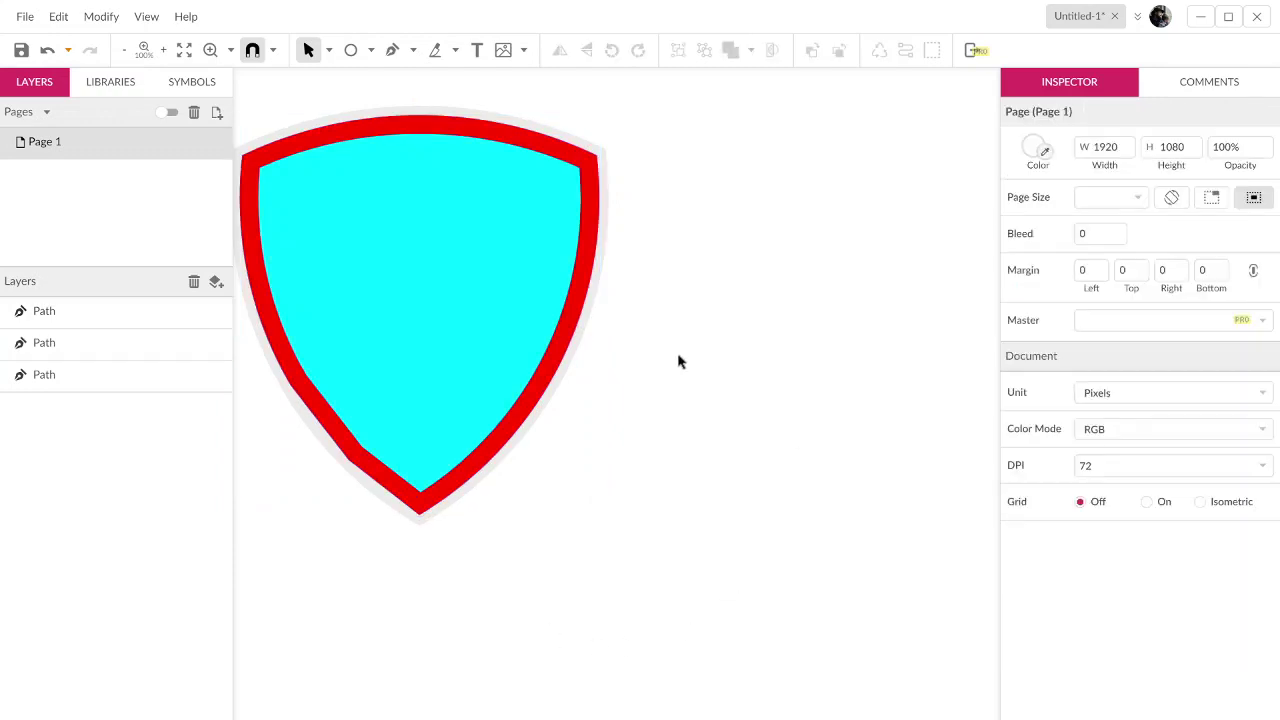
pyautogui.click(528, 311)
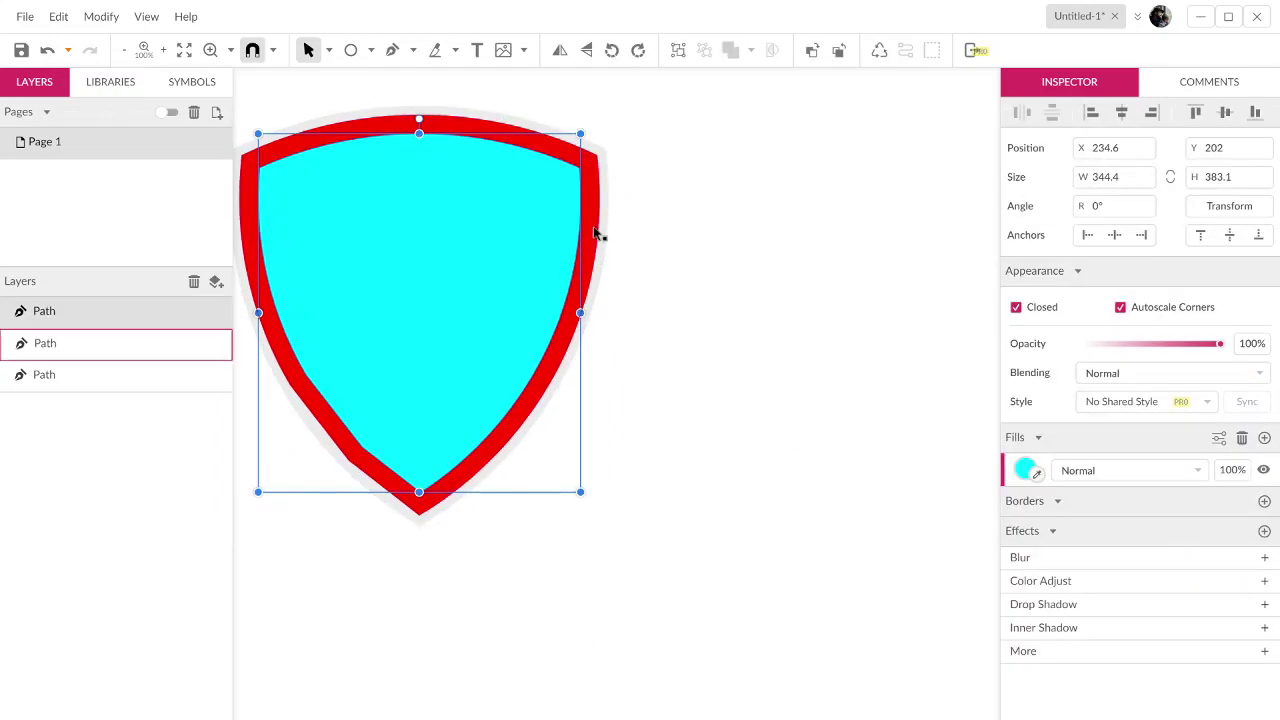
pyautogui.keyDown('shift'); pyautogui.click(595, 233); pyautogui.keyUp('shift')
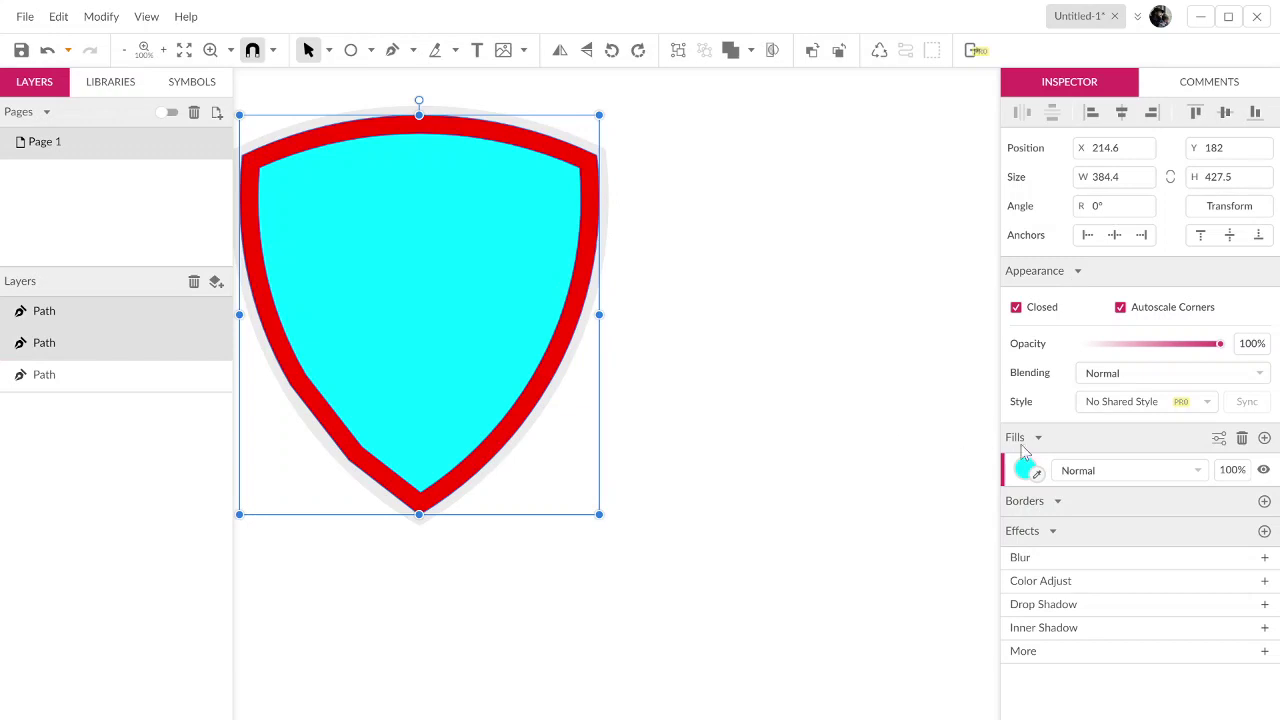
pyautogui.click(817, 422)
pyautogui.click(555, 310)
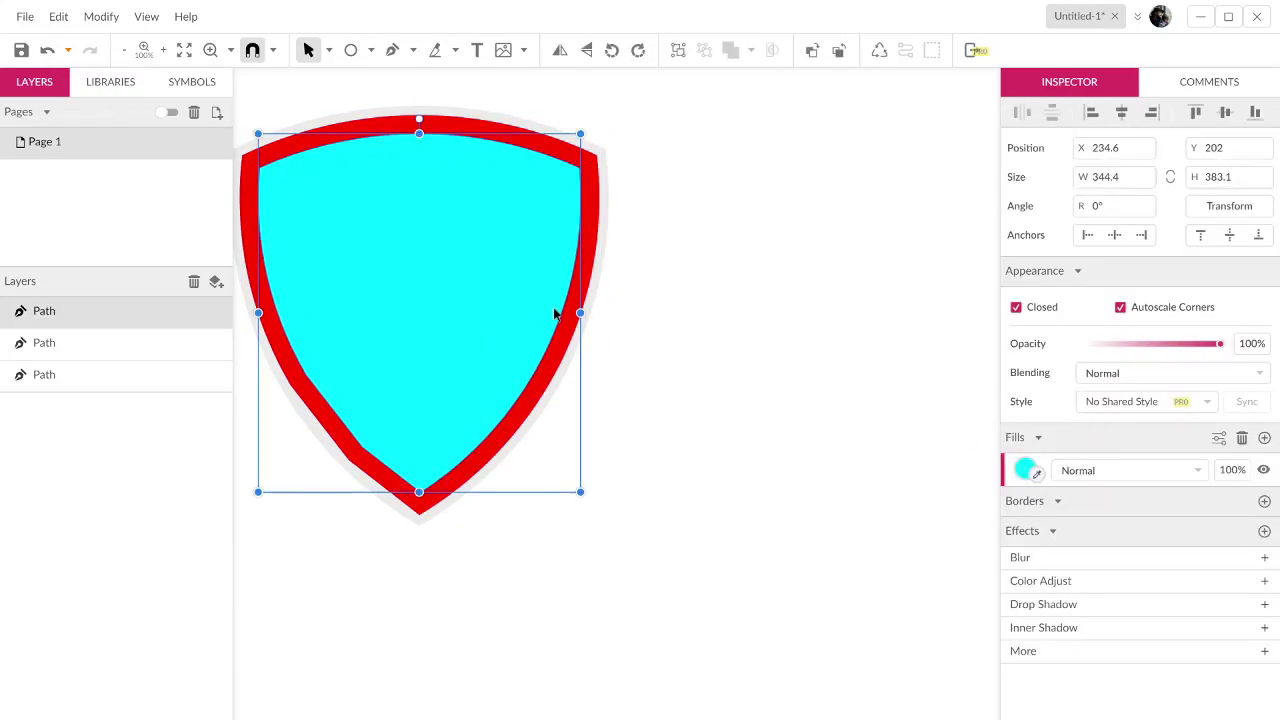
pyautogui.keyDown('shift'); pyautogui.click(591, 286); pyautogui.keyUp('shift')
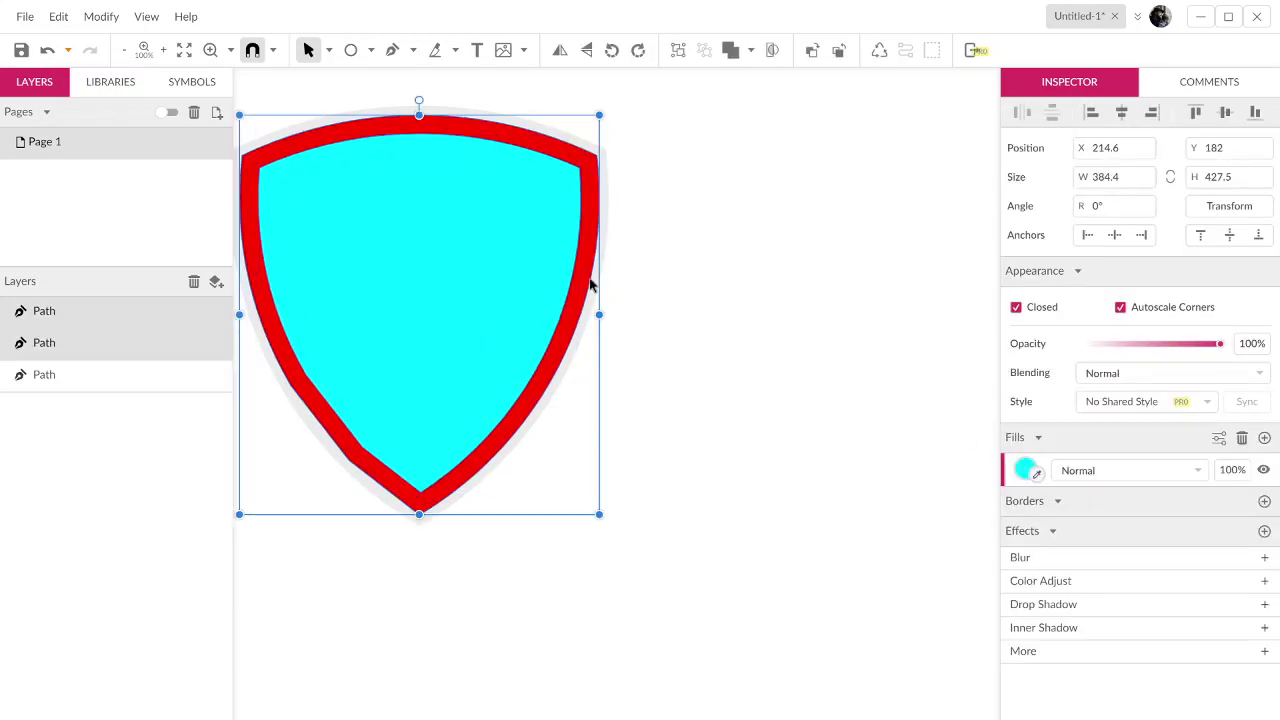
pyautogui.click(751, 50)
pyautogui.click(790, 108)
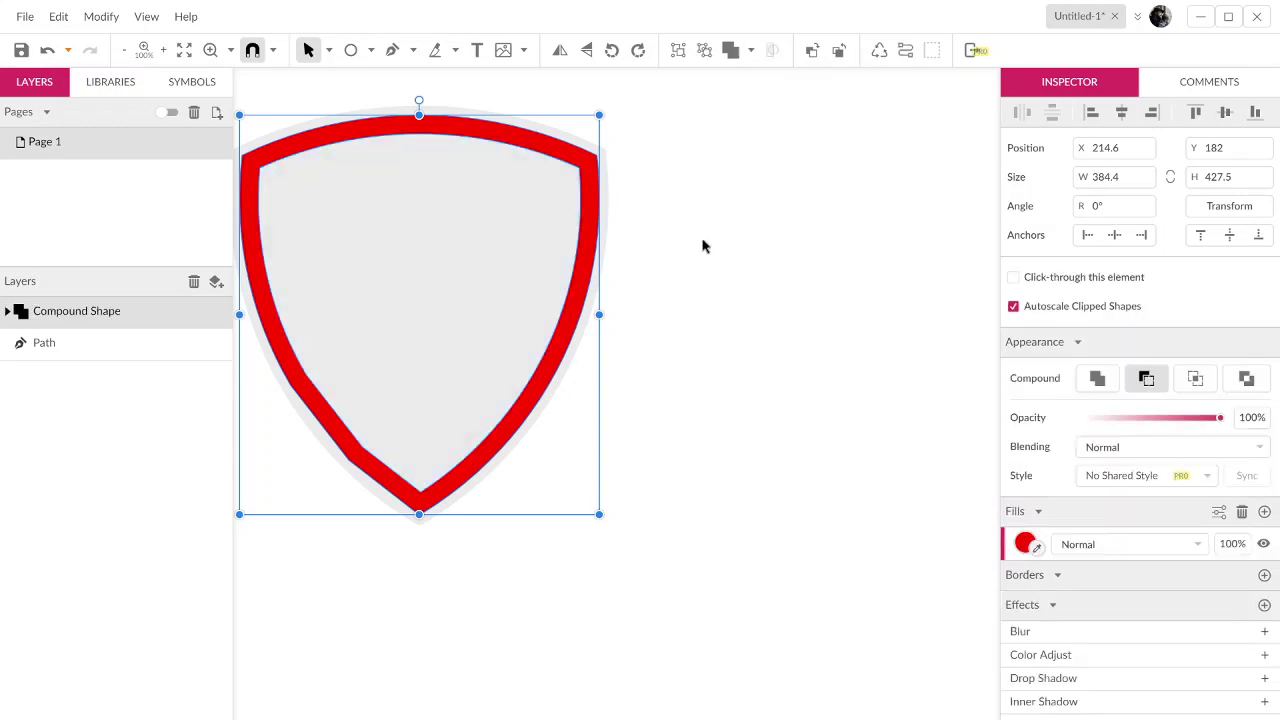
pyautogui.click(740, 320)
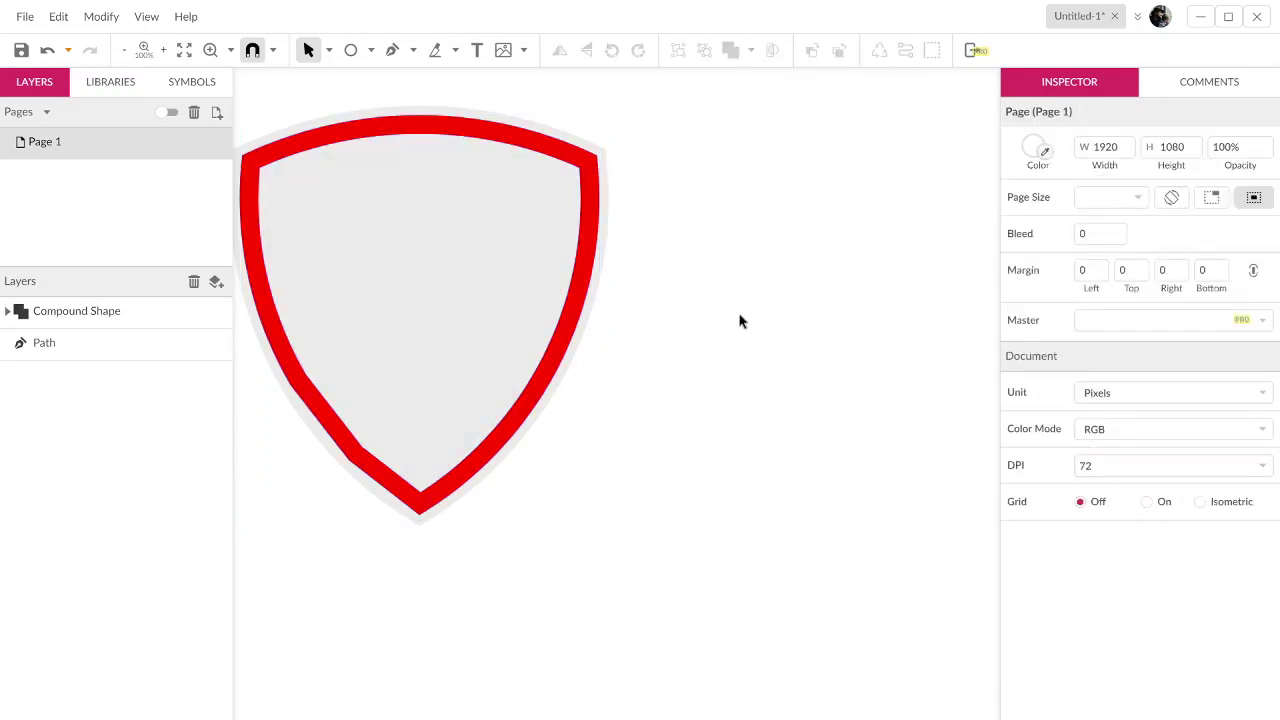
# Step: Convert the red frame's compound shape to a path
pyautogui.click(600, 237)
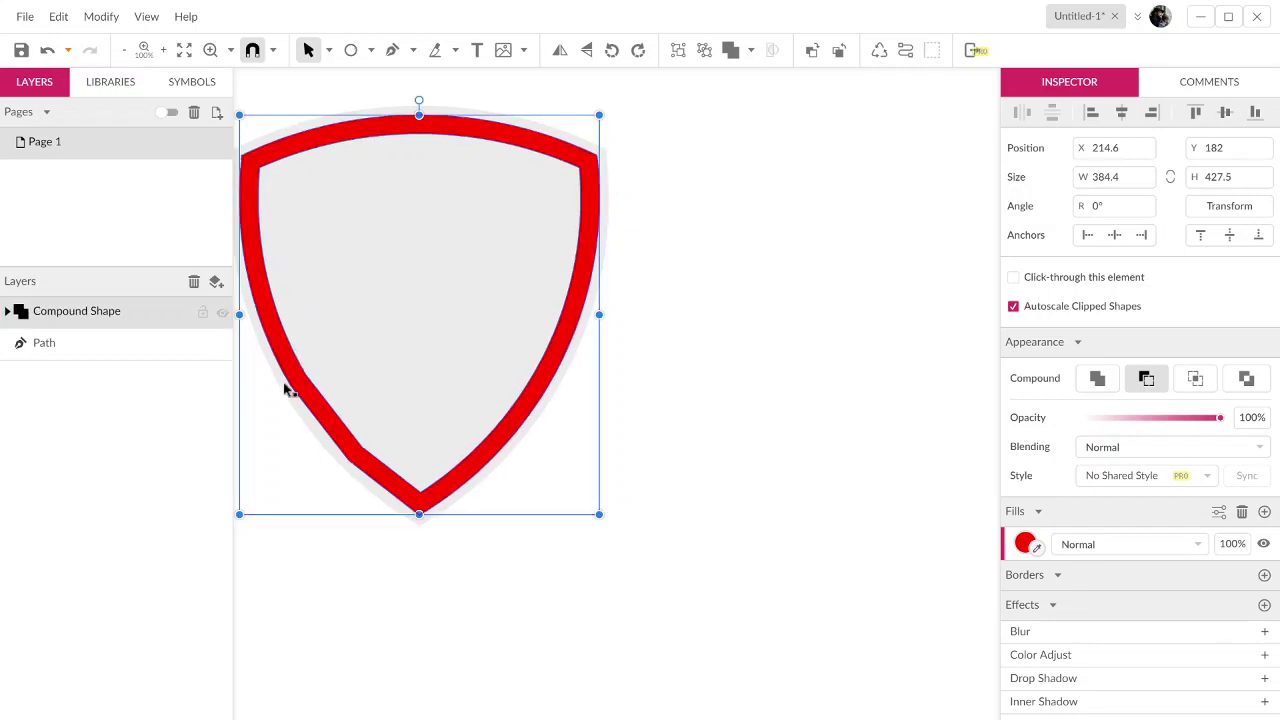
pyautogui.rightClick(170, 311)
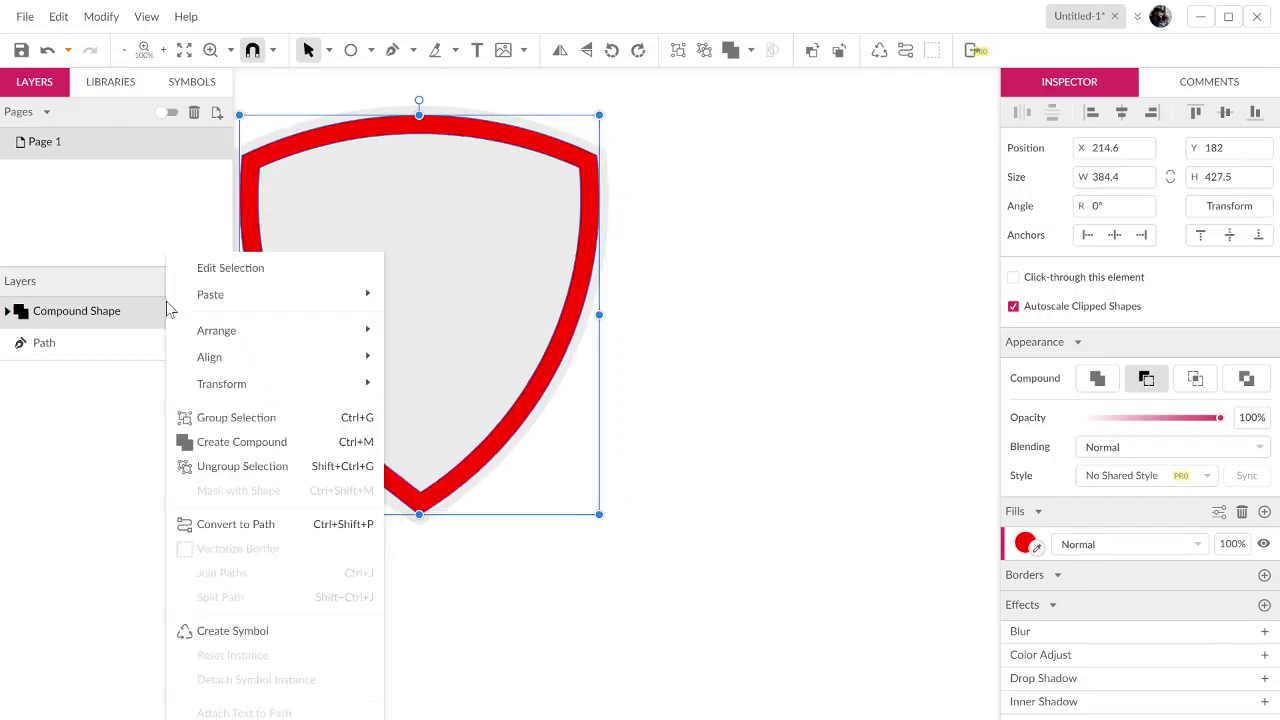
pyautogui.click(252, 530)
# Step: Subtract the red frame from the light grey shield beneath it
pyautogui.moveTo(546, 646); pyautogui.dragTo(355, 425)
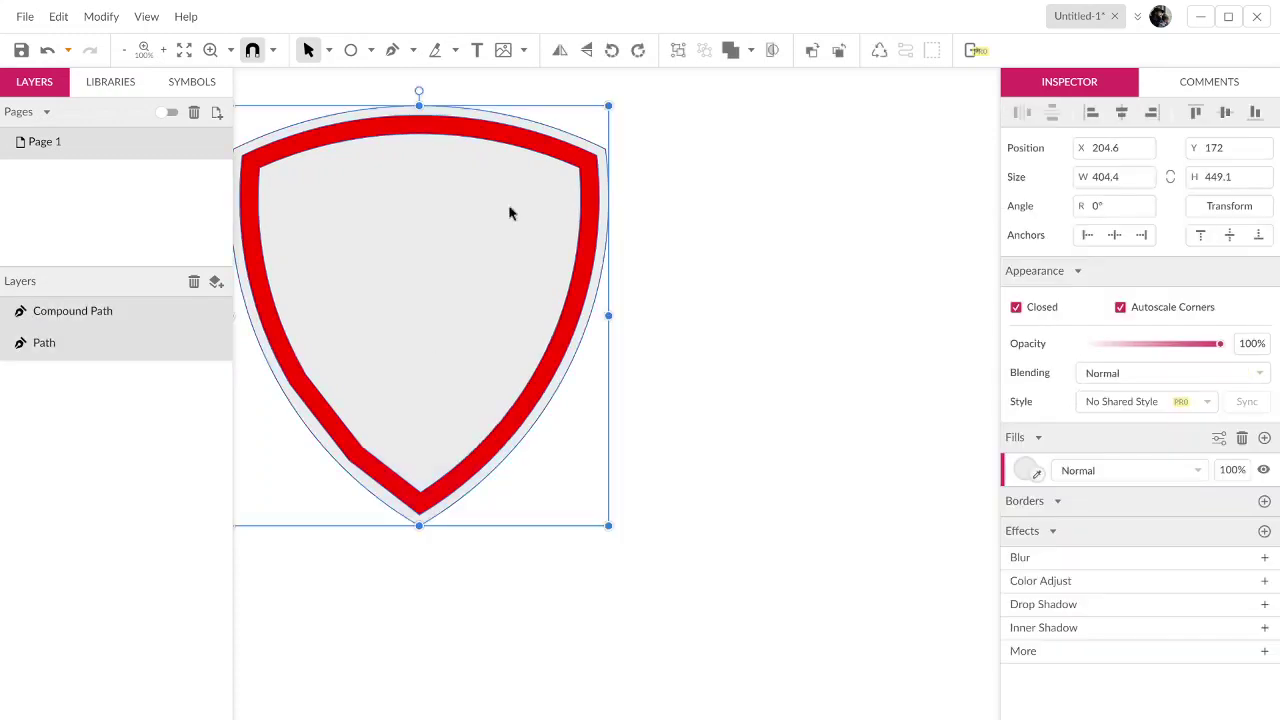
pyautogui.click(750, 50)
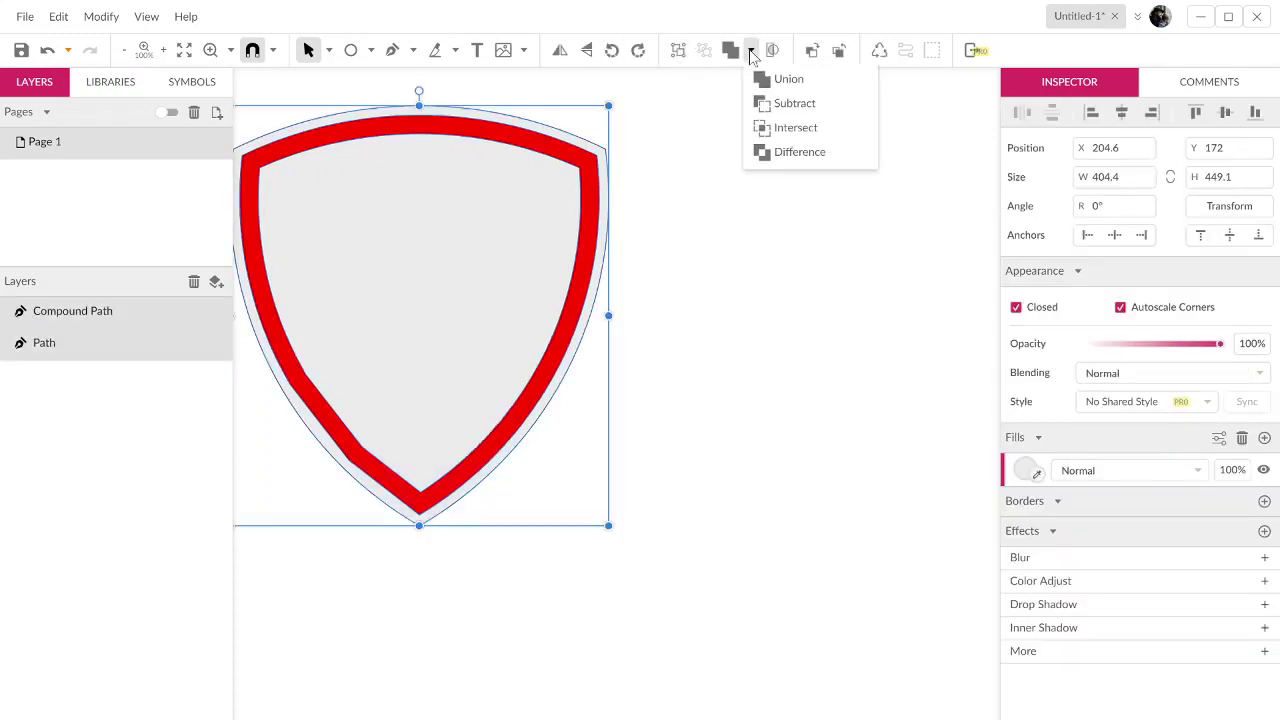
pyautogui.click(785, 104)
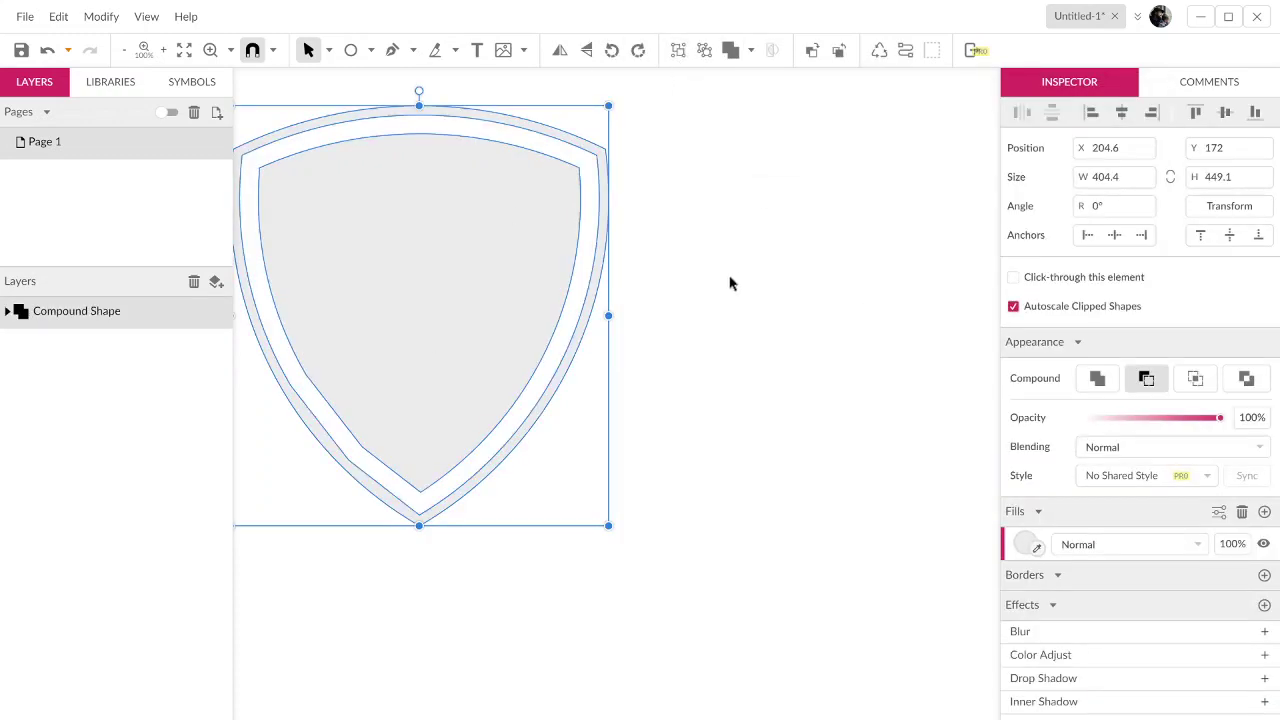
pyautogui.click(728, 278)
# Step: Convert the cut-out grey shield's compound shape to a path
pyautogui.click(477, 351)
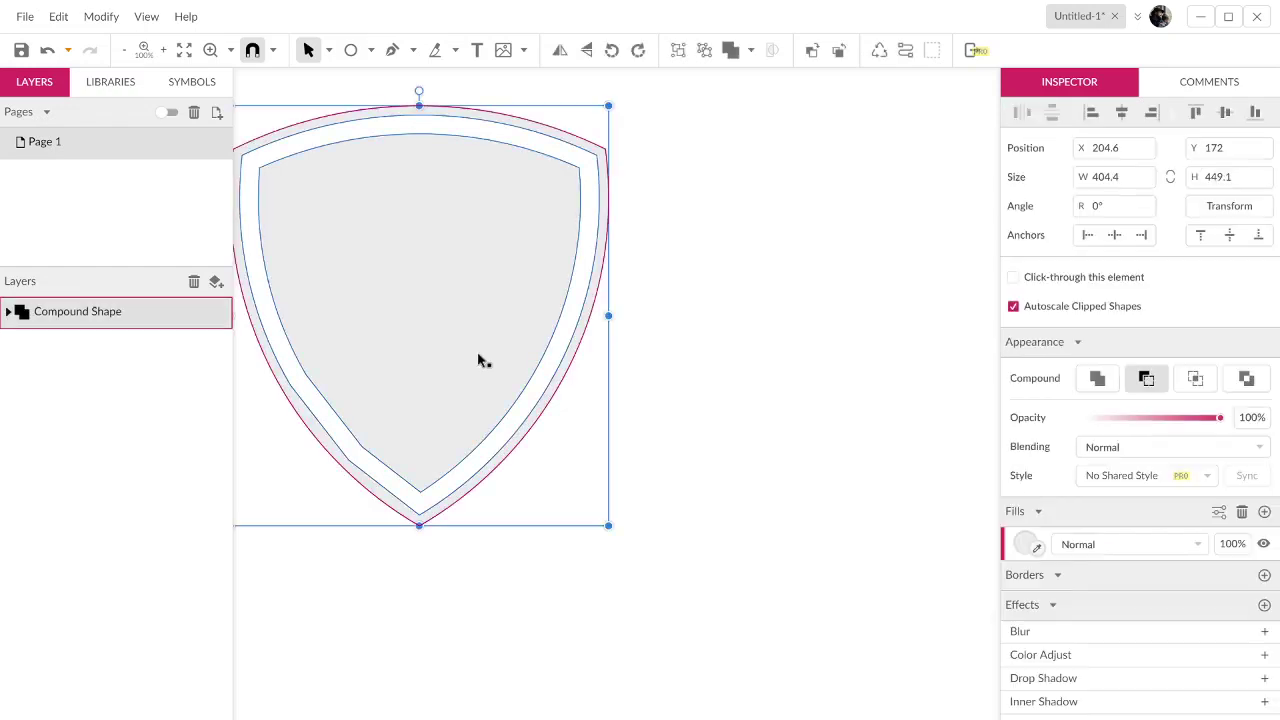
pyautogui.rightClick(477, 351)
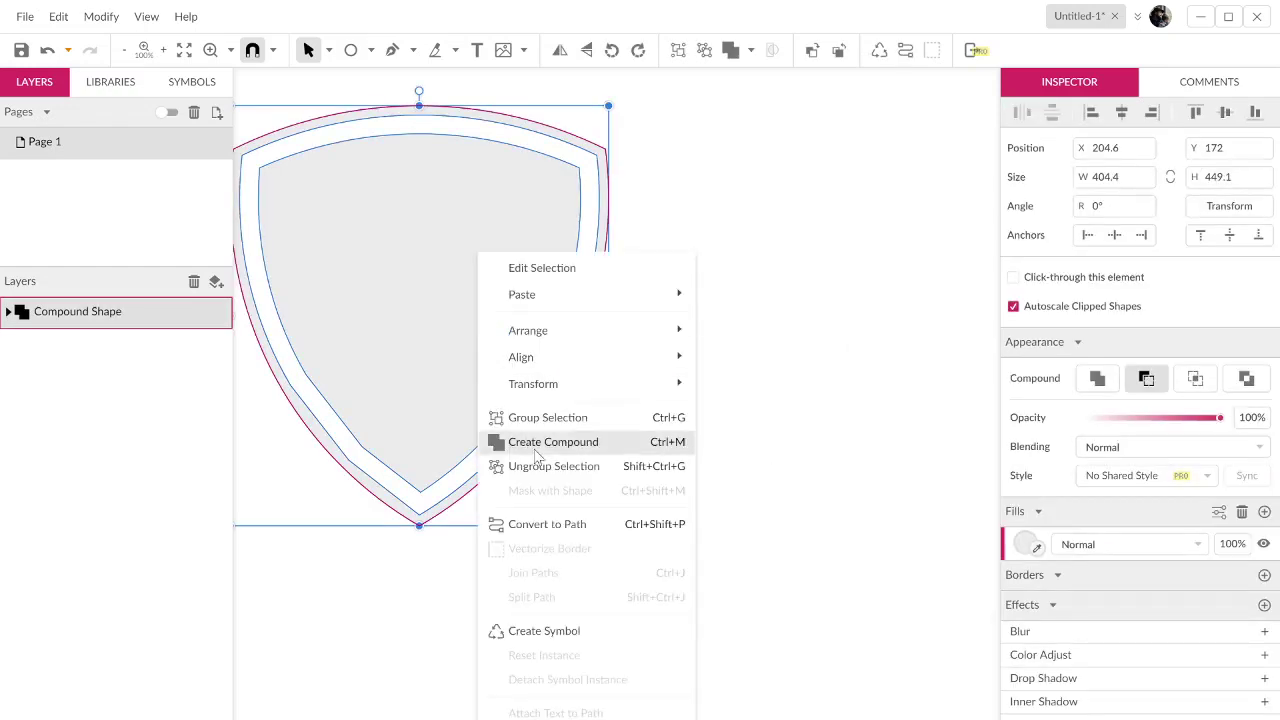
pyautogui.click(555, 524)
pyautogui.click(638, 602)
# Step: Move the finished shield towards the page's upper-left corner, to about X 82.6, Y 98
pyautogui.press('z')
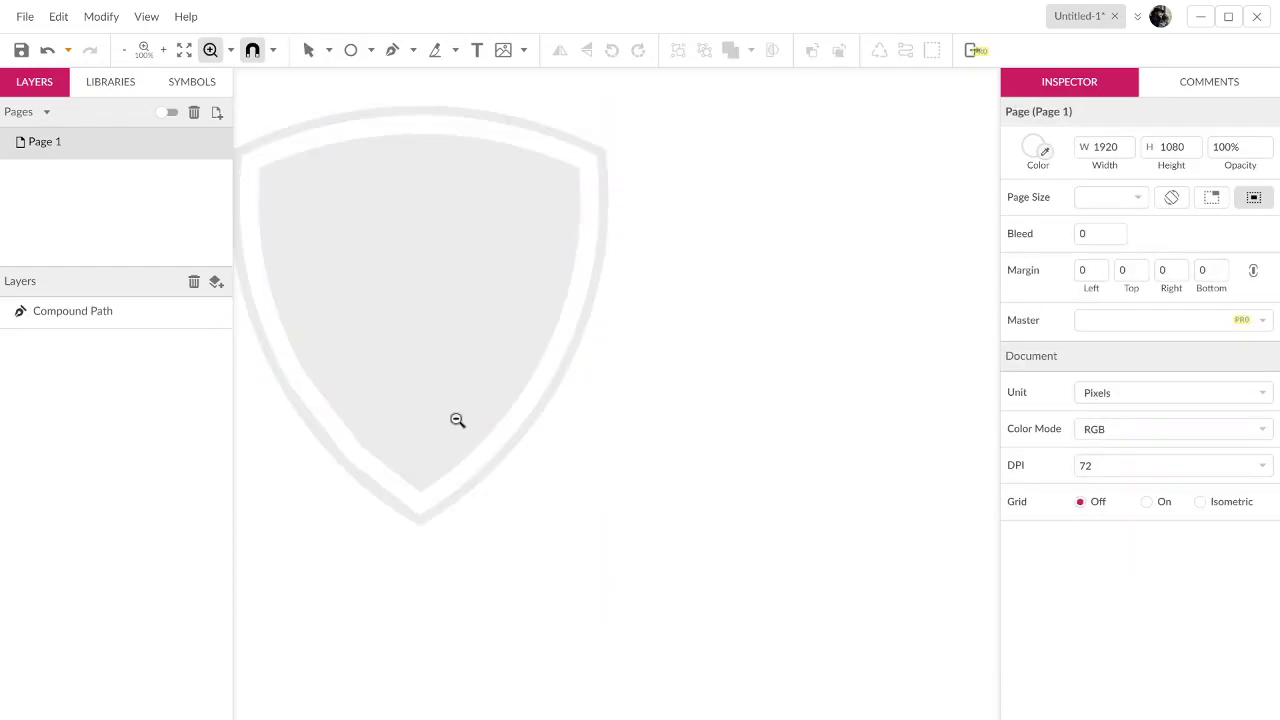
pyautogui.keyDown('alt'); pyautogui.click(455, 420); pyautogui.keyUp('alt')
pyautogui.moveTo(457, 420); pyautogui.dragTo(459, 474)
pyautogui.press('v')
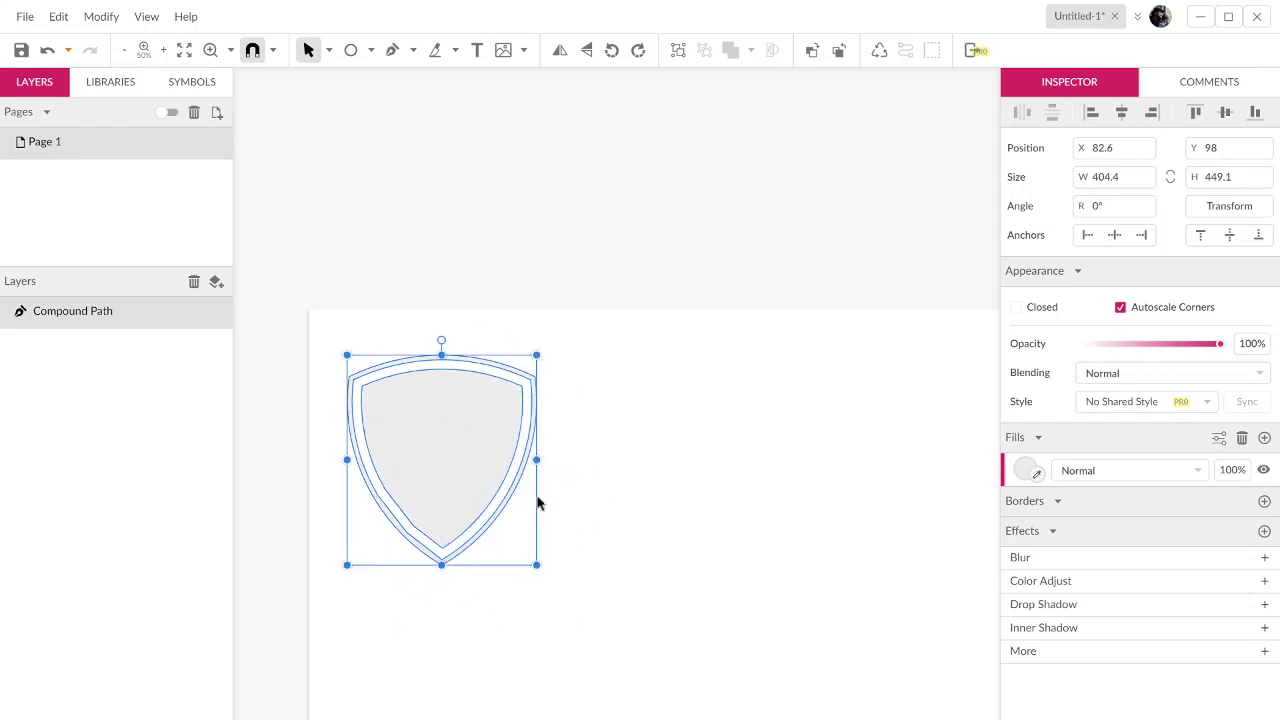
pyautogui.click(663, 589)
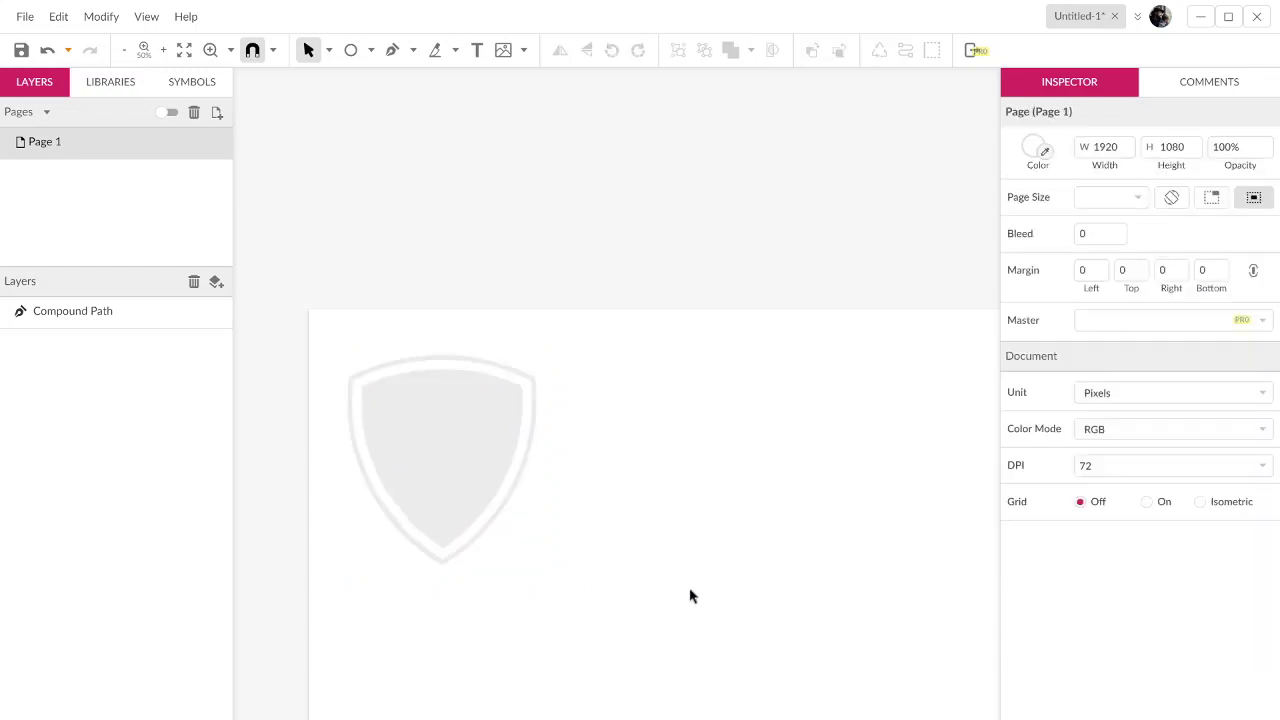
# Step: Draw a circle about 436 px wide beside the shield and place an overlapping copy level with it at about X 977
pyautogui.press('h')
pyautogui.moveTo(571, 560); pyautogui.dragTo(531, 556)
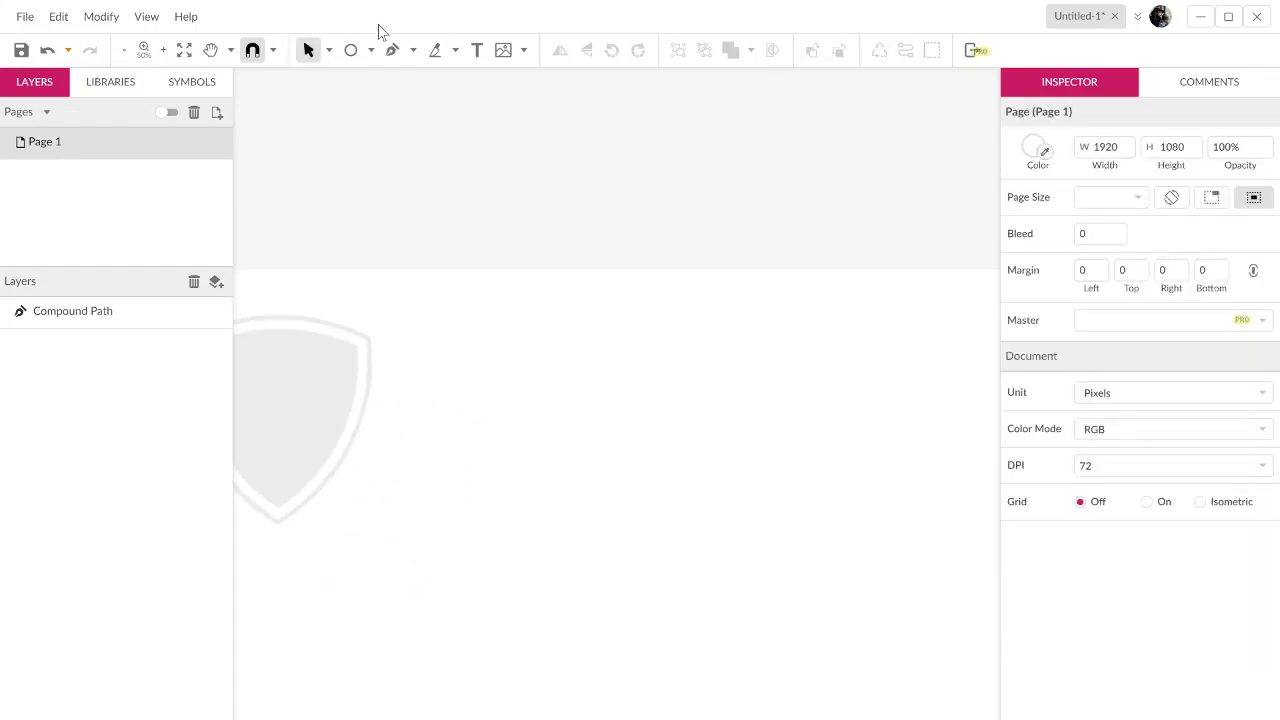
pyautogui.click(346, 51)
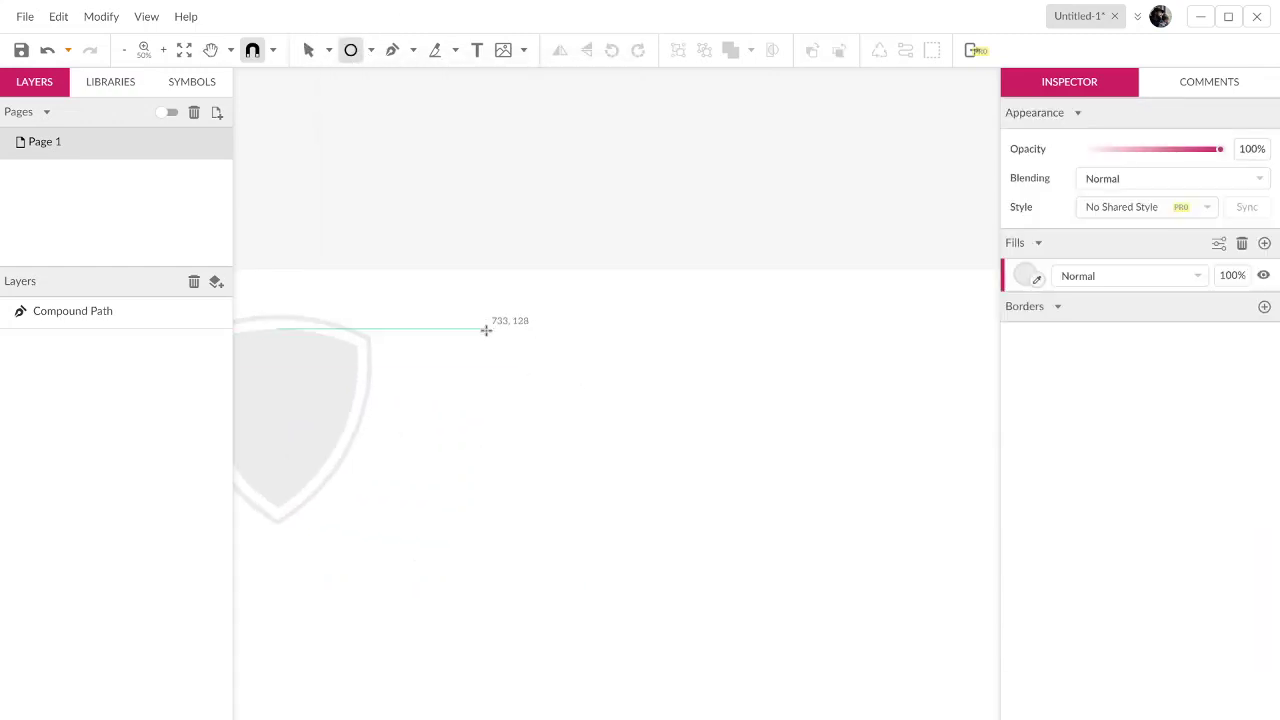
pyautogui.moveTo(487, 329); pyautogui.dragTo(691, 488)
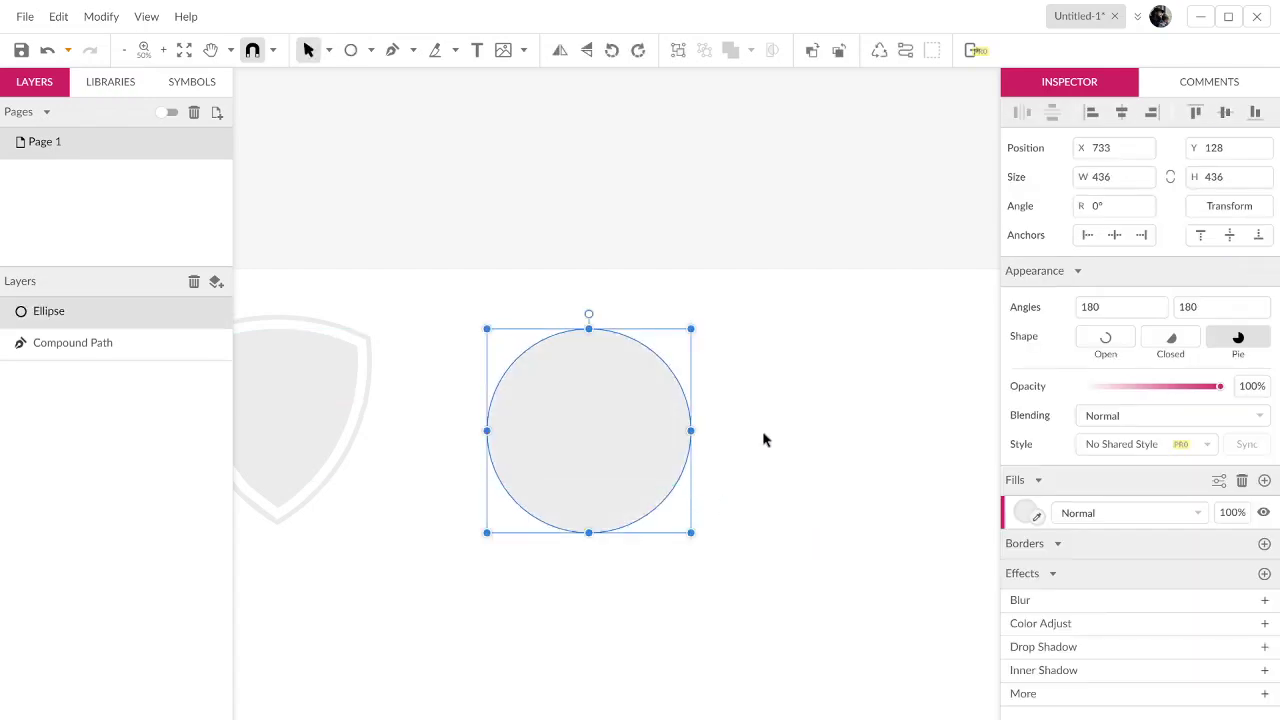
pyautogui.moveTo(595, 408); pyautogui.dragTo(701, 440)
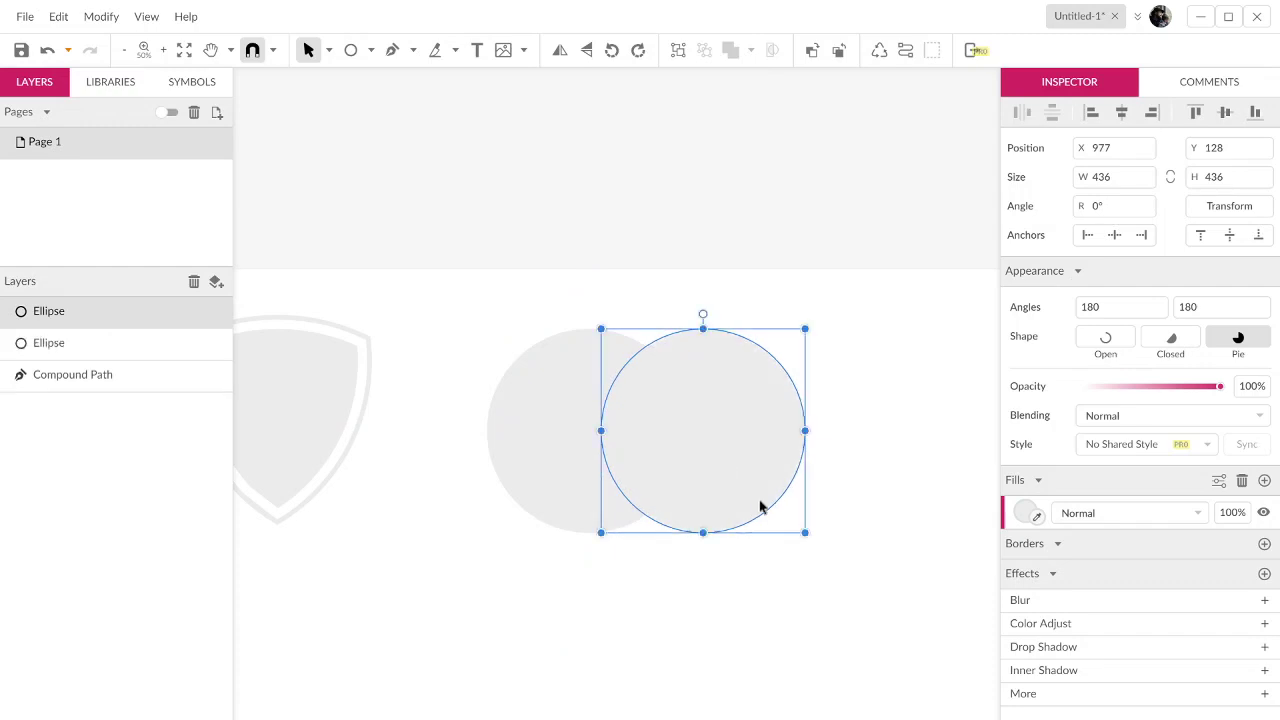
# Step: Intersect the two overlapping circles into a leaf shape and convert the result to a path
pyautogui.moveTo(838, 590); pyautogui.dragTo(438, 347)
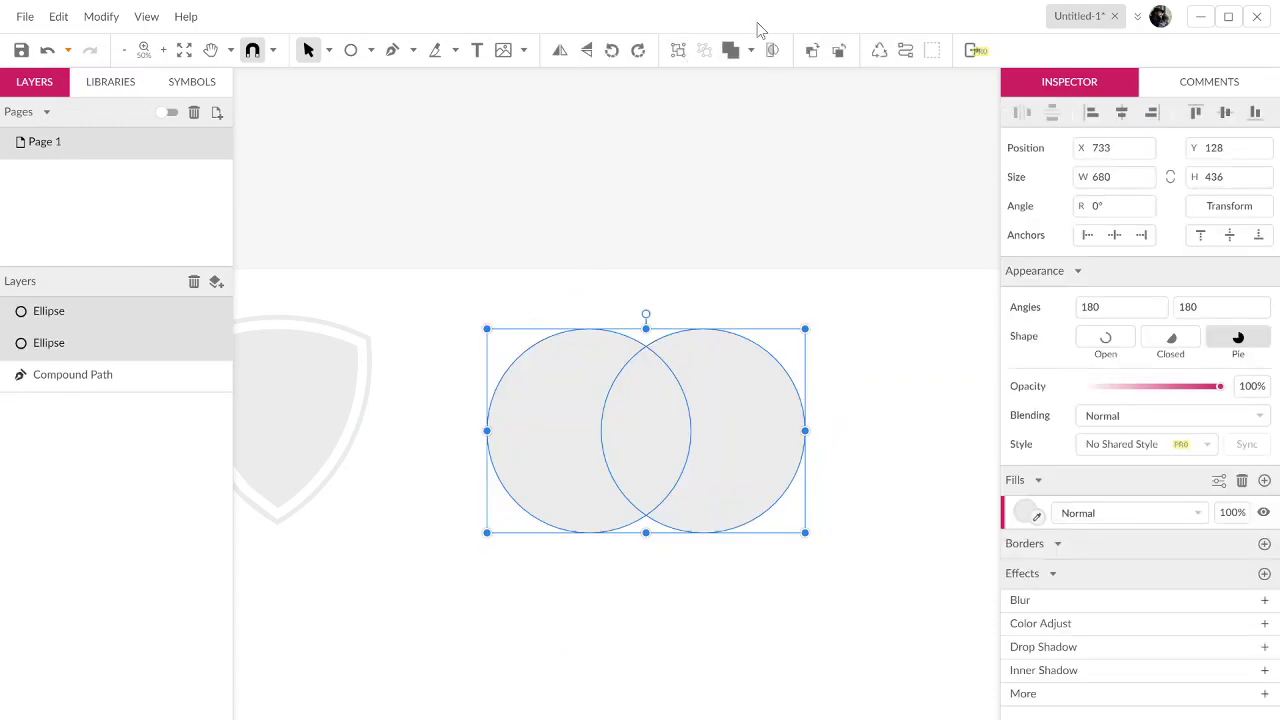
pyautogui.click(752, 52)
pyautogui.click(775, 128)
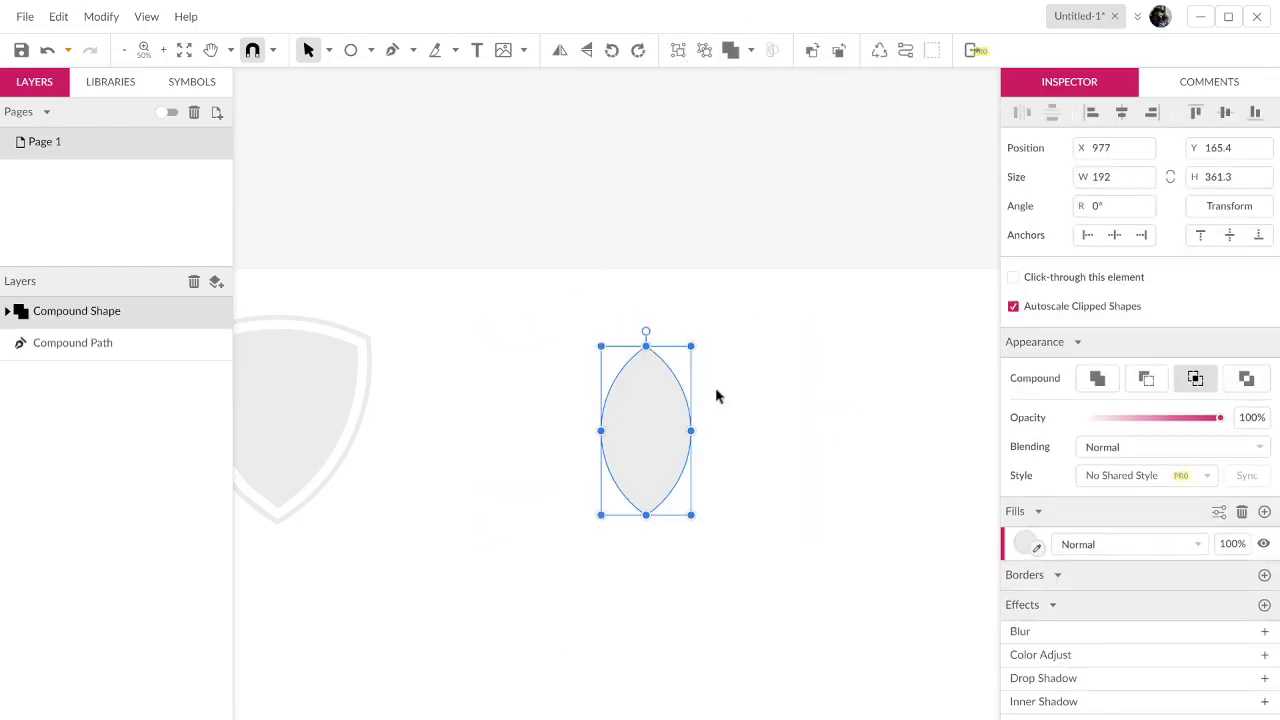
pyautogui.rightClick(616, 412)
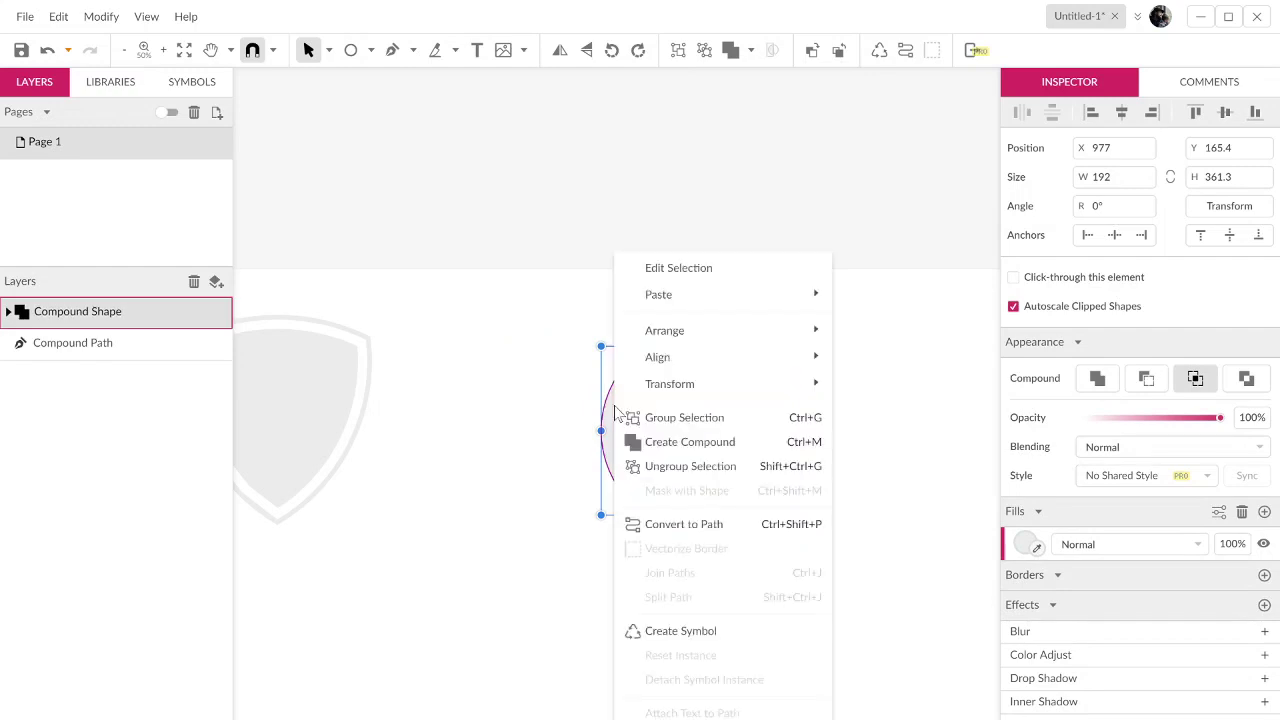
pyautogui.click(688, 524)
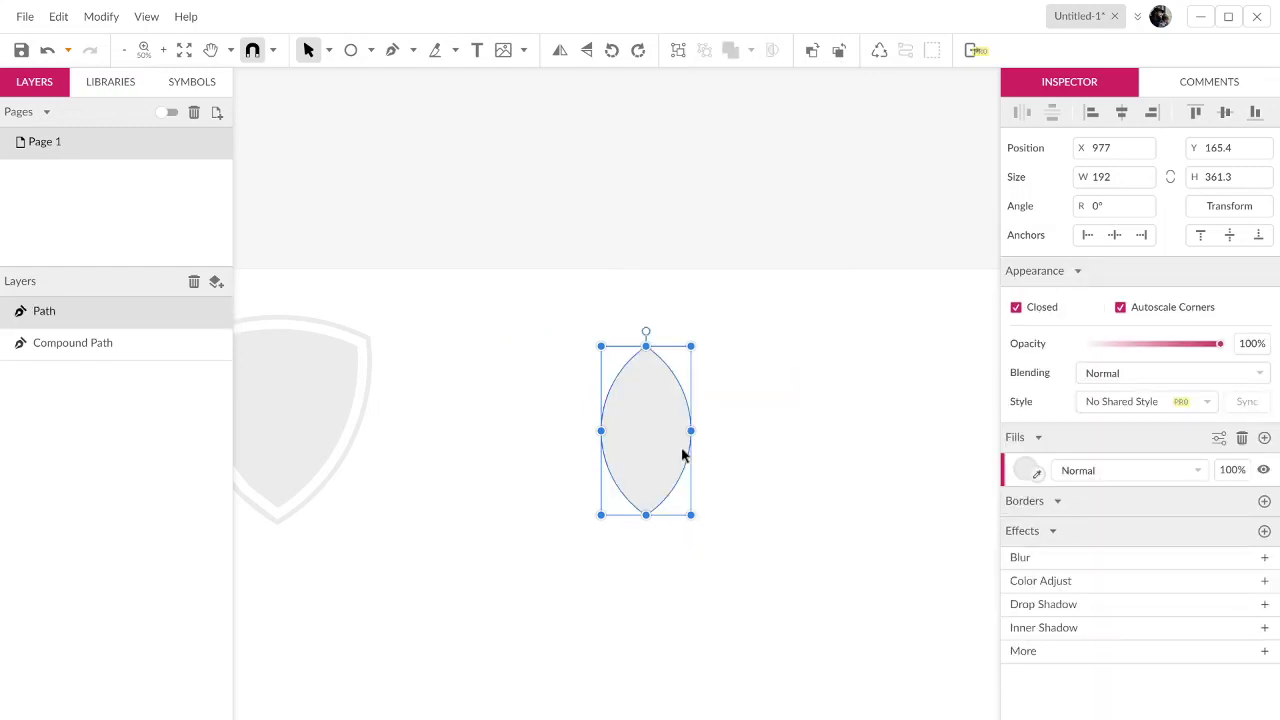
# Step: Duplicate the leaf-shaped path twice in place
pyautogui.hotkey('ctrl', 'z')
pyautogui.hotkey('ctrl', 'z')
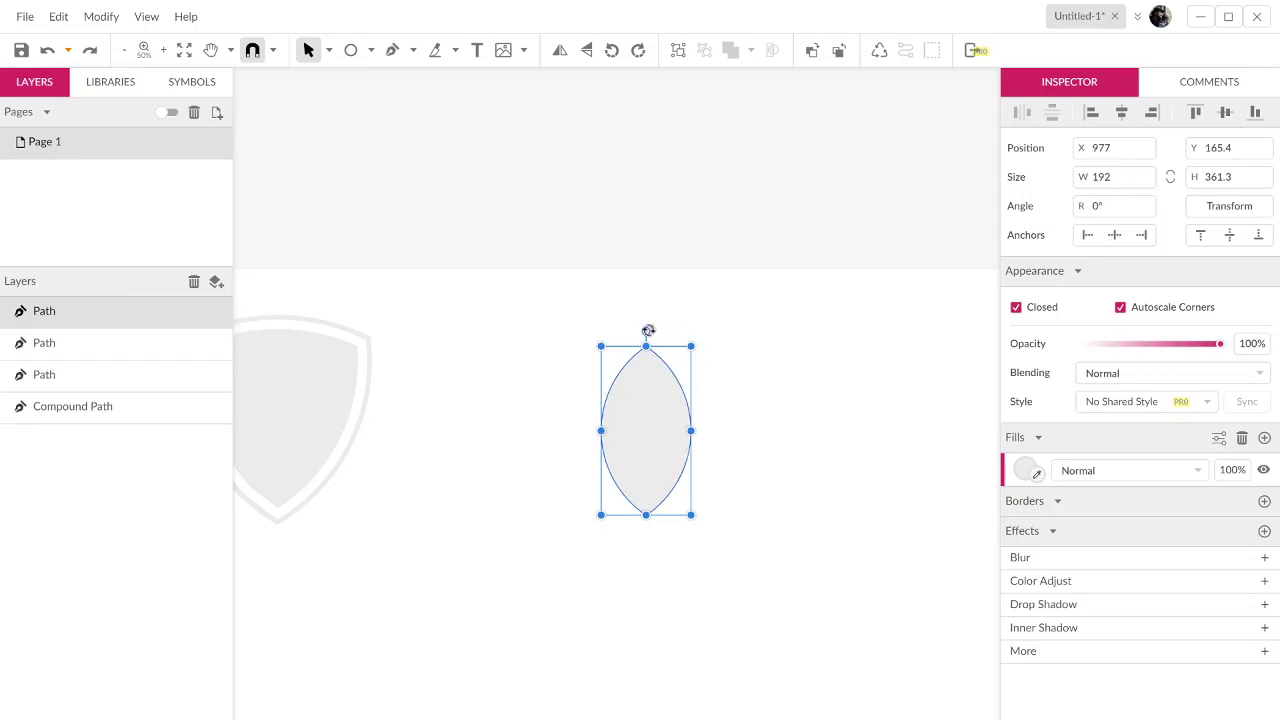
# Step: Rotate the topmost leaf copy to about -39.1° and move it to the right, with its base near the upright leaf's tip
pyautogui.moveTo(648, 330); pyautogui.dragTo(706, 365)
pyautogui.moveTo(654, 442); pyautogui.dragTo(703, 463)
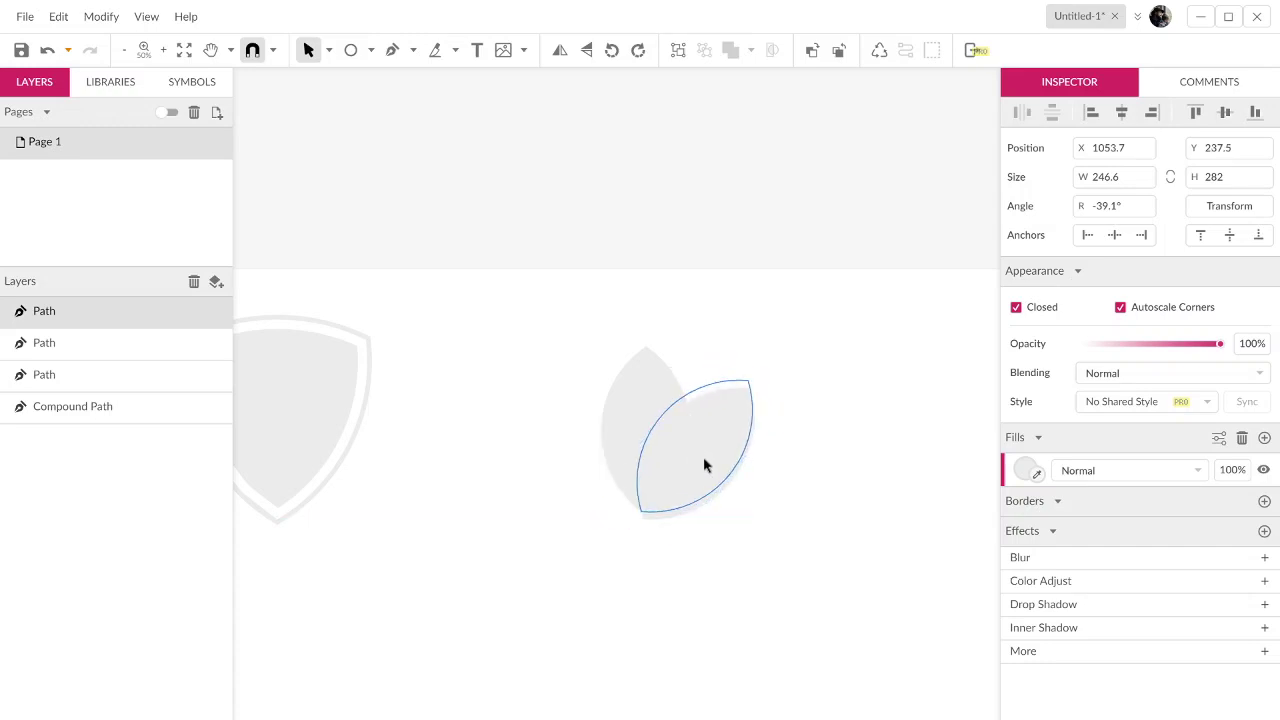
# Step: Rotate the second leaf copy to about 39.3° and move it to the left of the upright leaf, mirroring the other side leaf
pyautogui.click(648, 422)
pyautogui.click(646, 331)
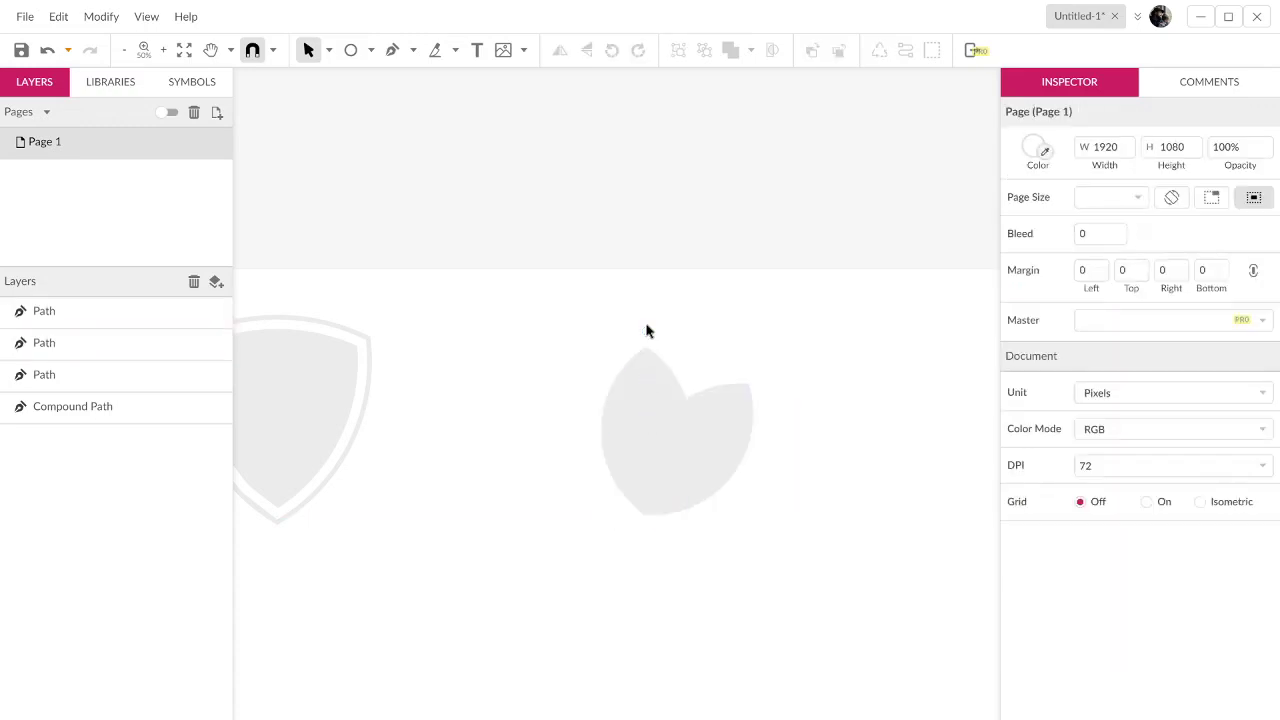
pyautogui.click(649, 451)
pyautogui.click(642, 381)
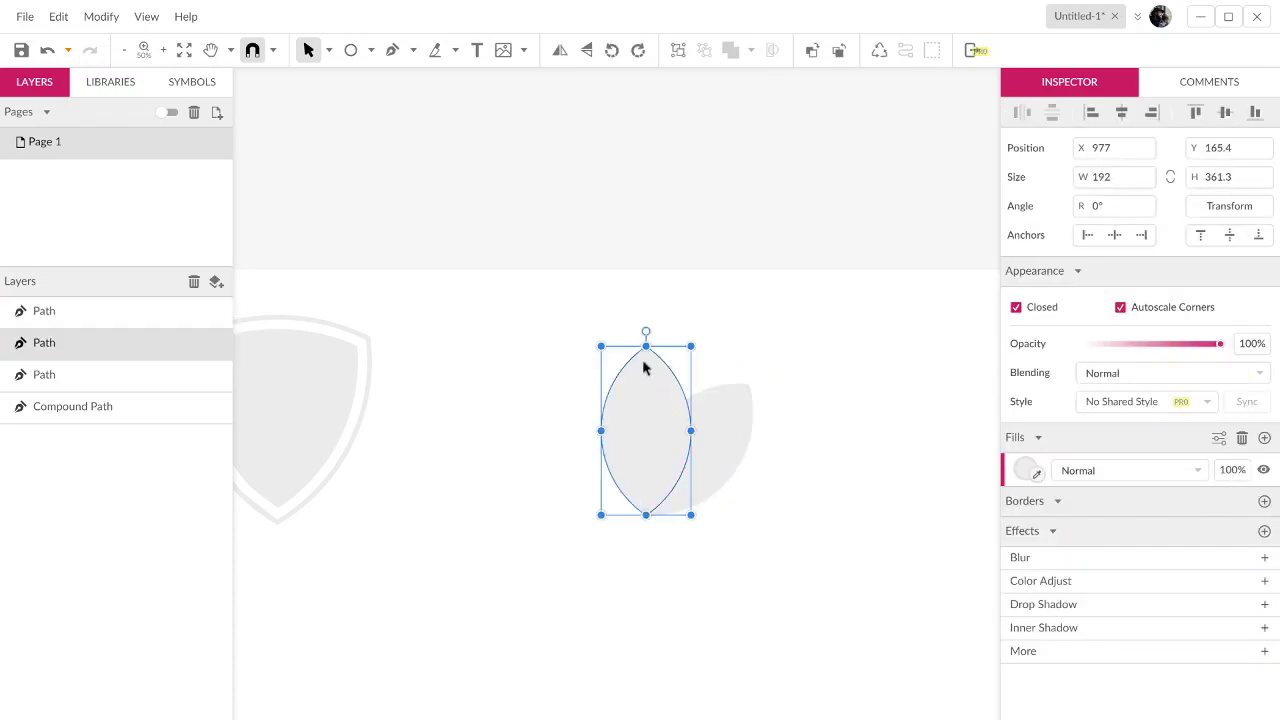
pyautogui.moveTo(646, 333); pyautogui.dragTo(579, 354)
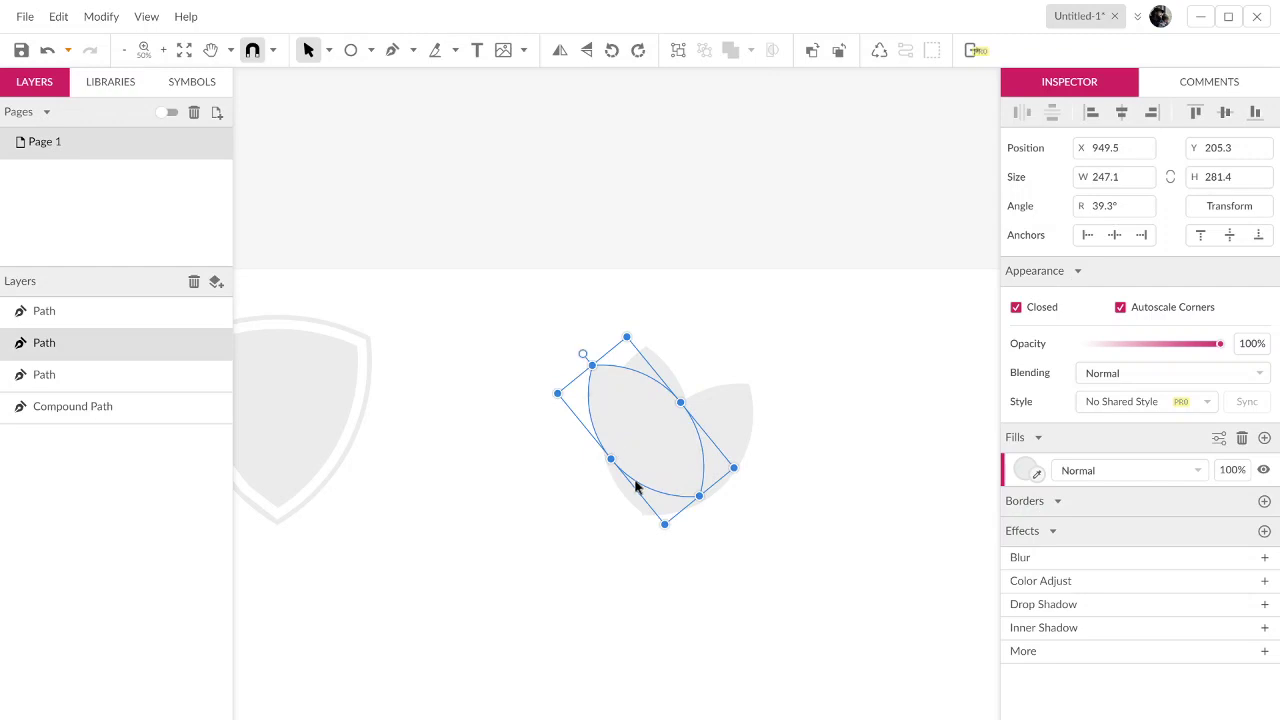
pyautogui.moveTo(636, 487); pyautogui.dragTo(590, 503)
# Step: Align the bottom edges of the three leaves
pyautogui.moveTo(781, 581); pyautogui.dragTo(809, 599)
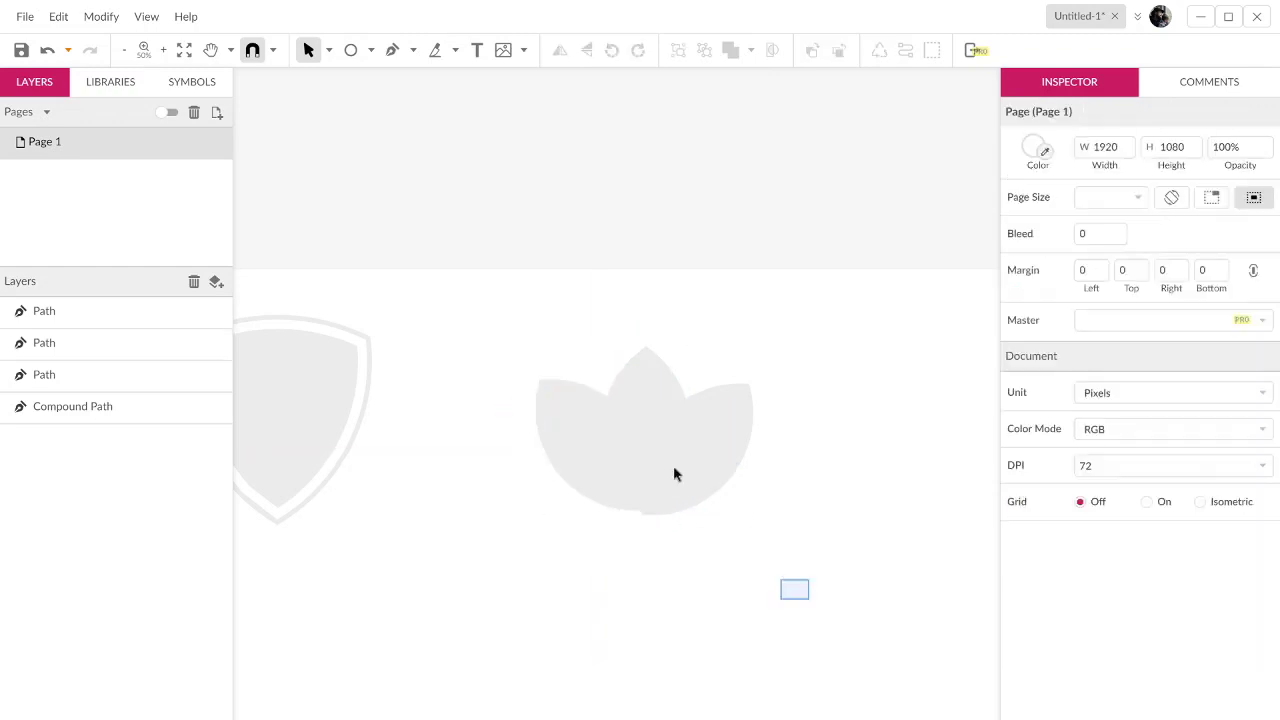
pyautogui.moveTo(673, 475); pyautogui.dragTo(536, 344)
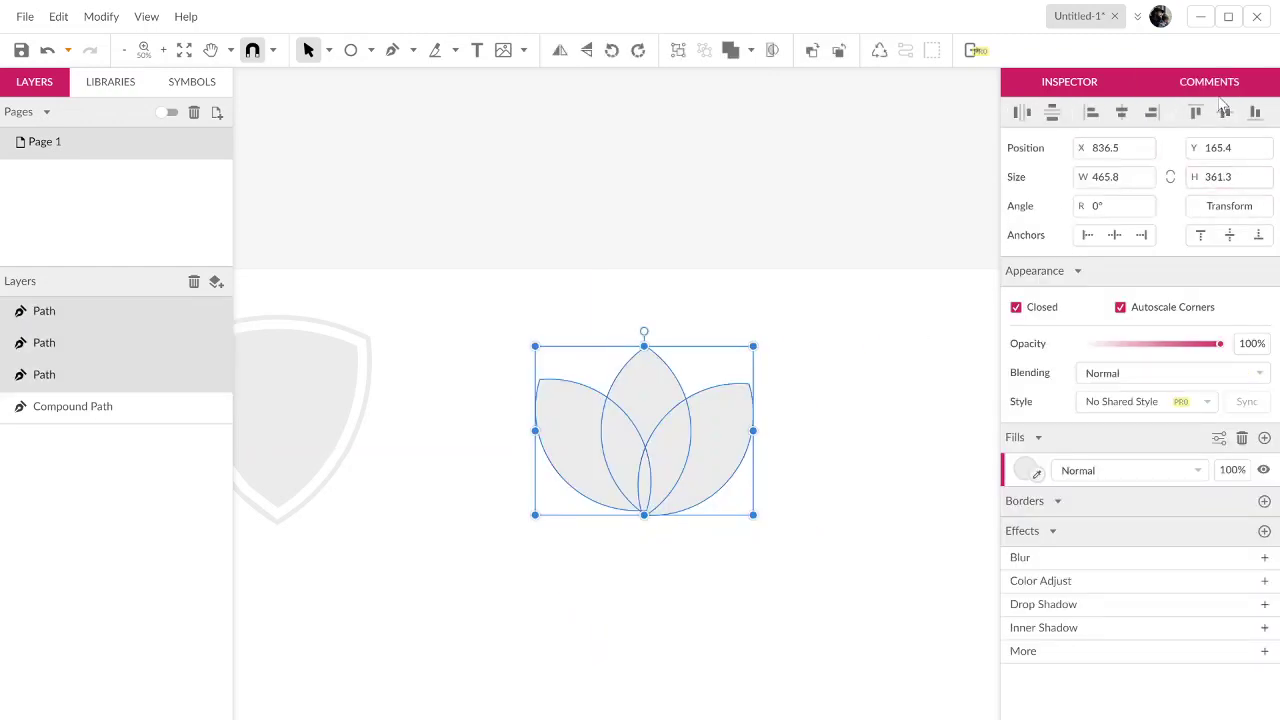
pyautogui.click(1255, 113)
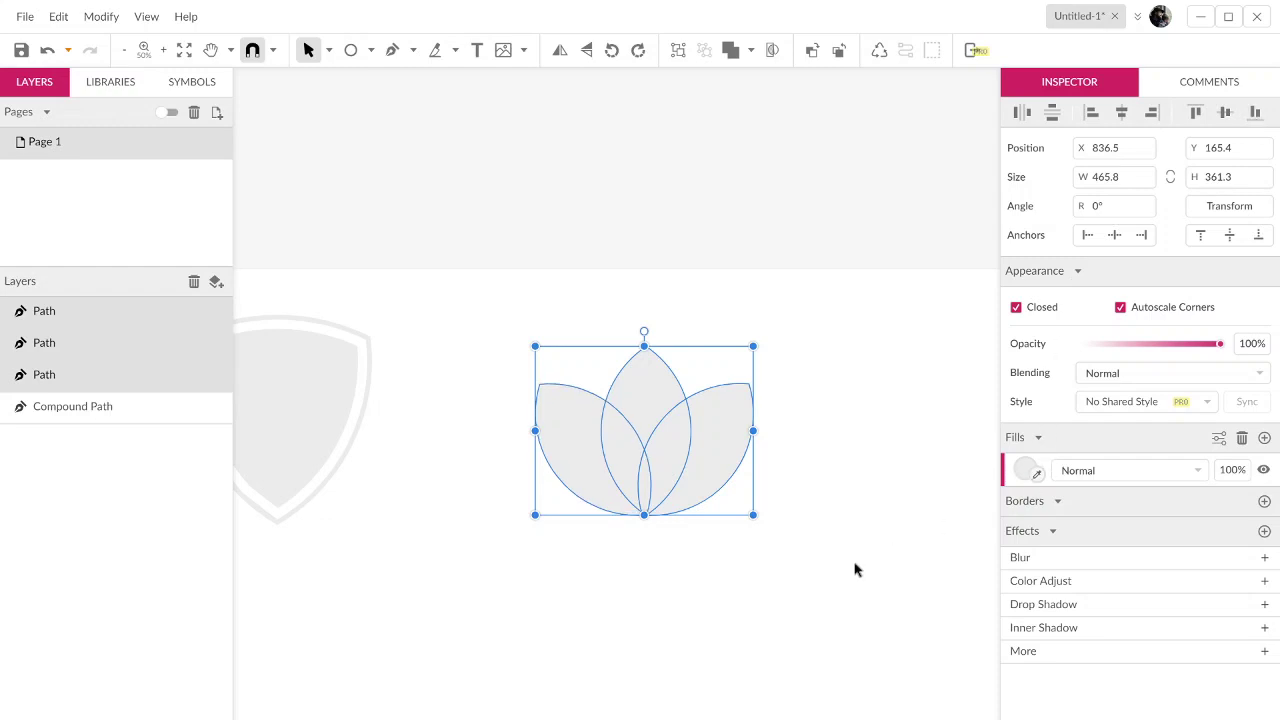
# Step: Unite the three leaves into one shape and convert the result to a path
pyautogui.click(733, 52)
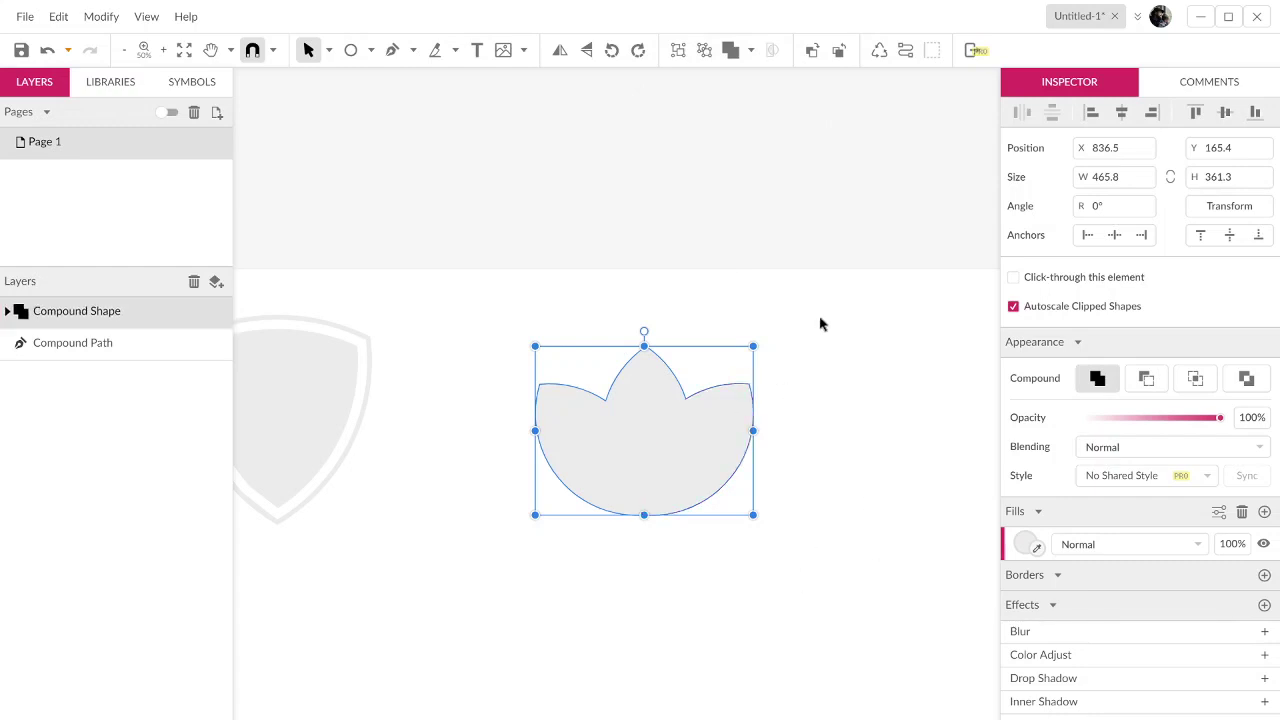
pyautogui.rightClick(631, 417)
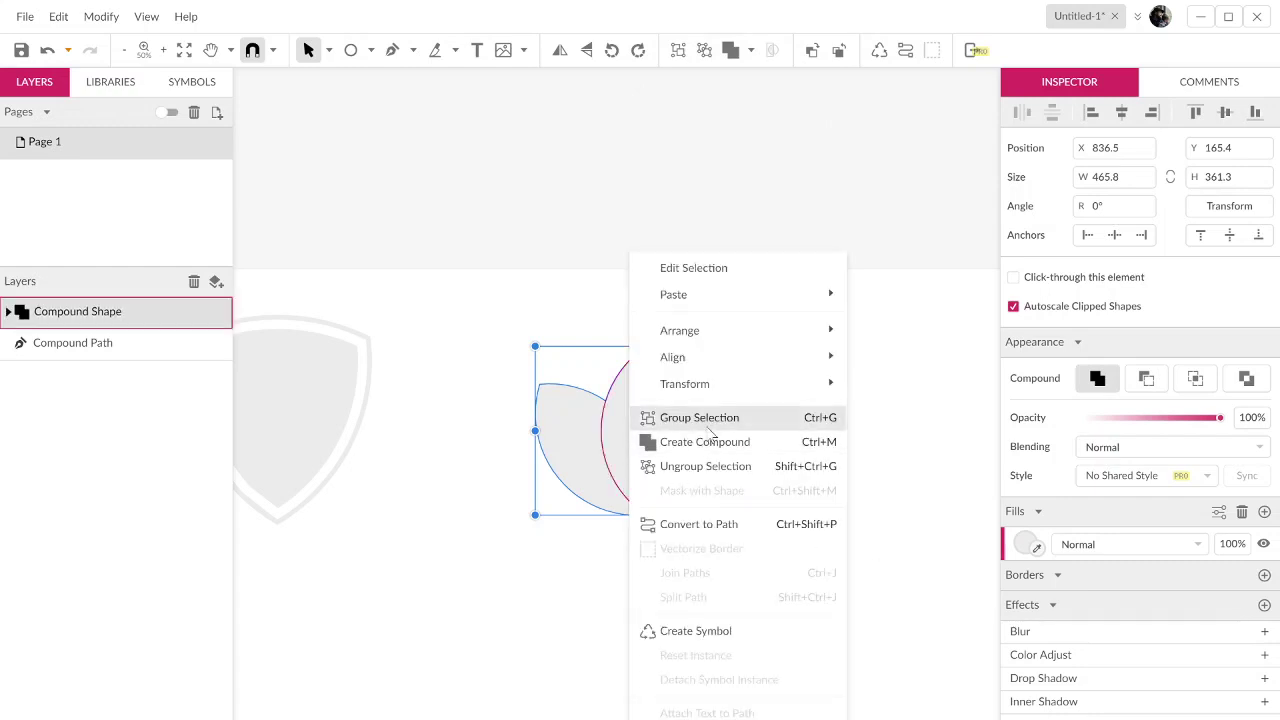
pyautogui.click(700, 525)
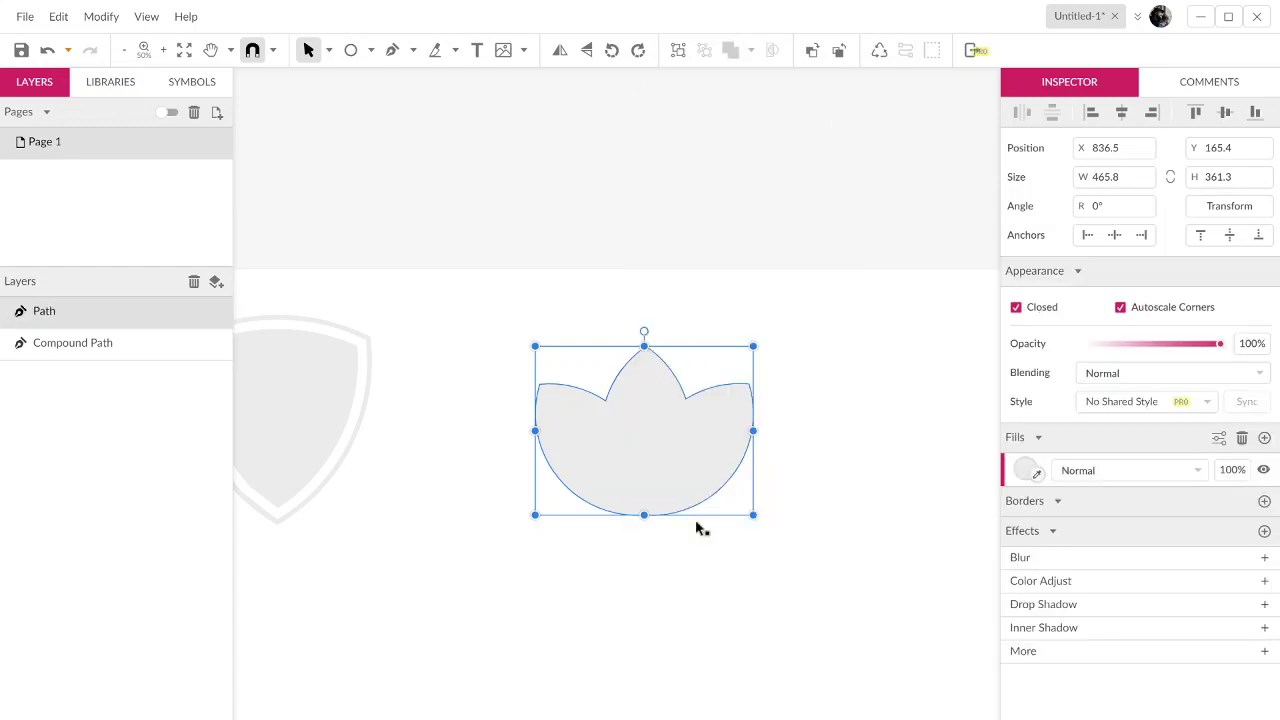
# Step: Draw a thin horizontal rectangle about 680 × 26.5 px across the flower and place a copy of it below the flower
pyautogui.click(371, 50)
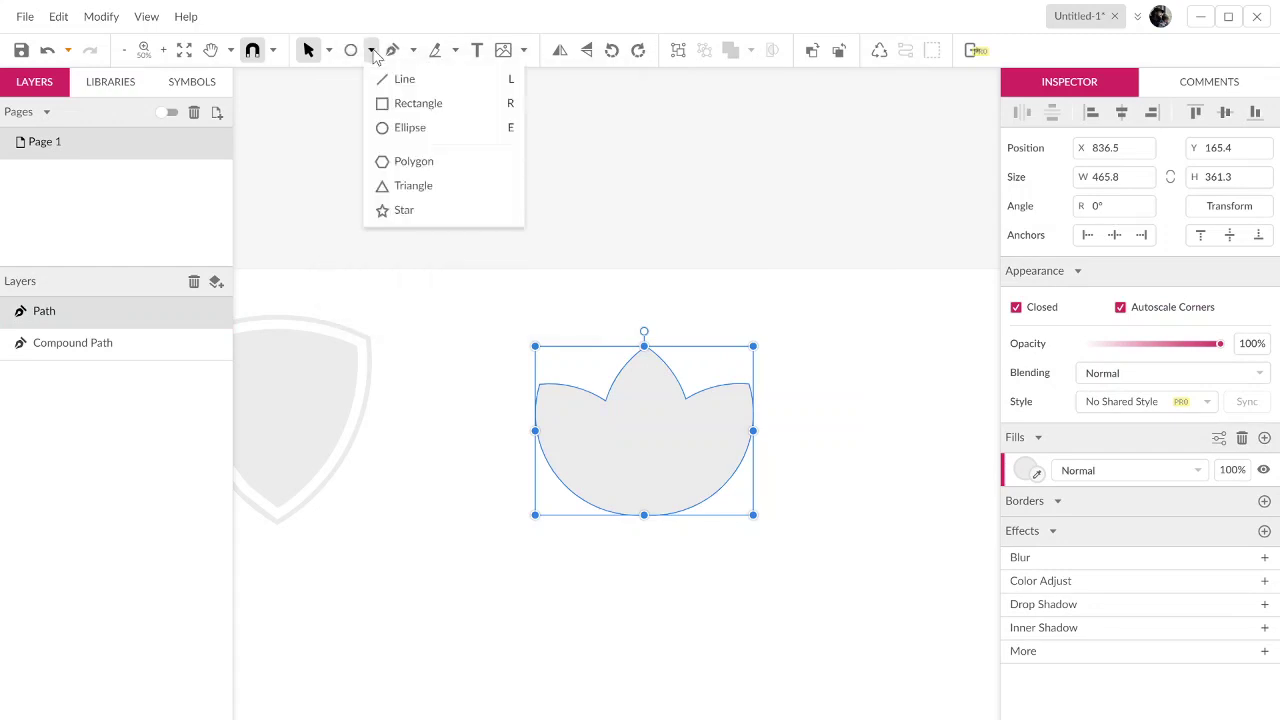
pyautogui.click(416, 103)
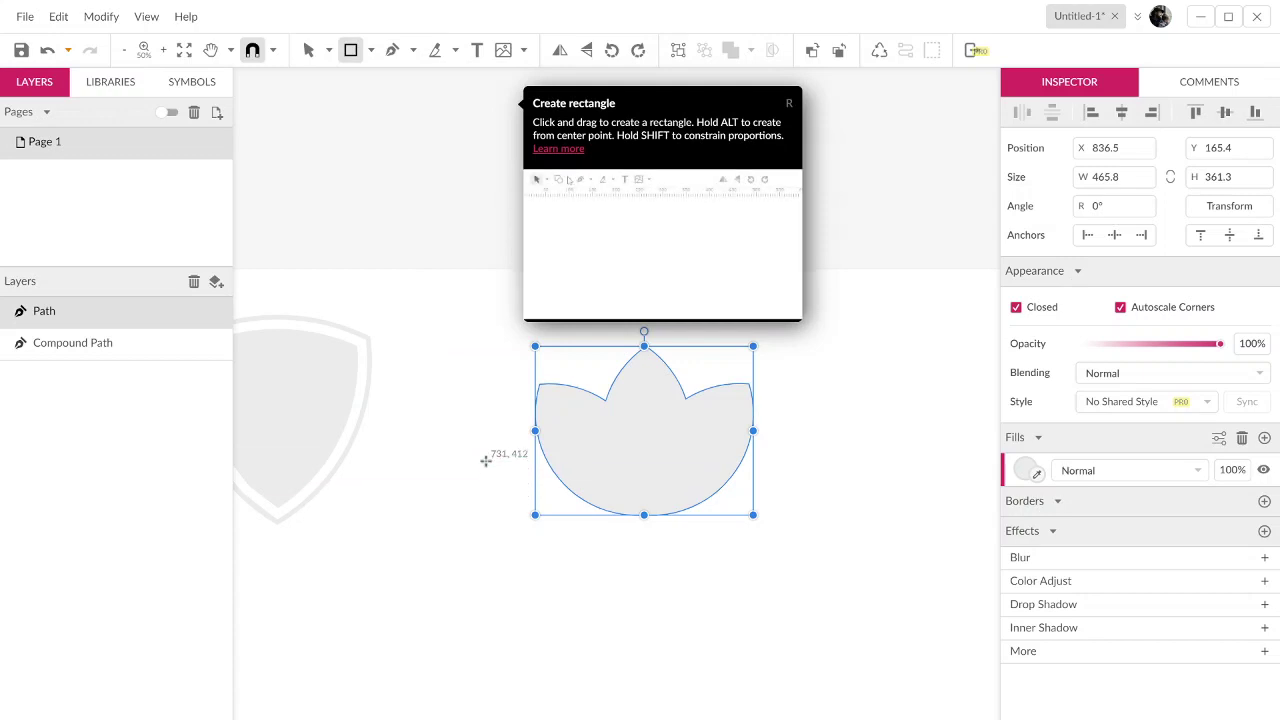
pyautogui.moveTo(483, 449)
pyautogui.mouseDown()
pyautogui.moveTo(751, 477)
pyautogui.moveTo(800, 459)
pyautogui.moveTo(786, 461)
pyautogui.moveTo(784, 632)
pyautogui.mouseUp()
pyautogui.click(797, 461)
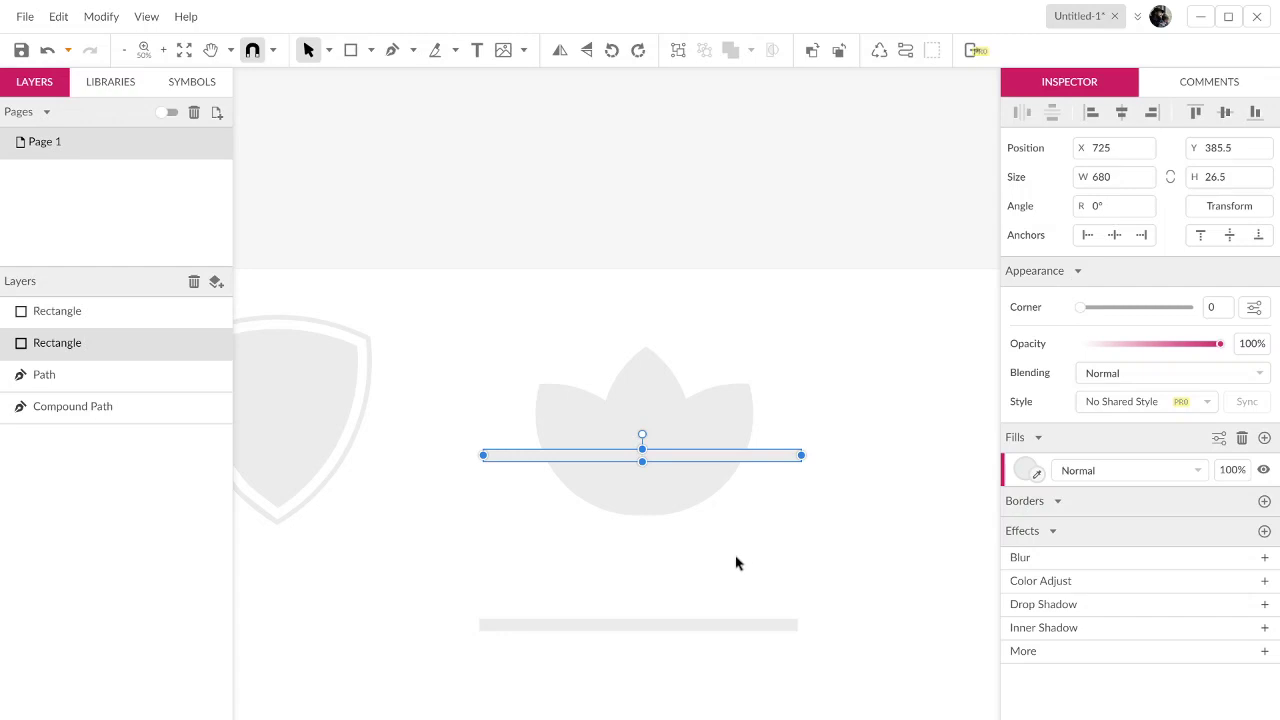
# Step: Subtract the bar crossing the flower, at about X 729.4, from the flower shape and convert the result to a path
pyautogui.moveTo(767, 461); pyautogui.dragTo(417, 351)
pyautogui.click(753, 46)
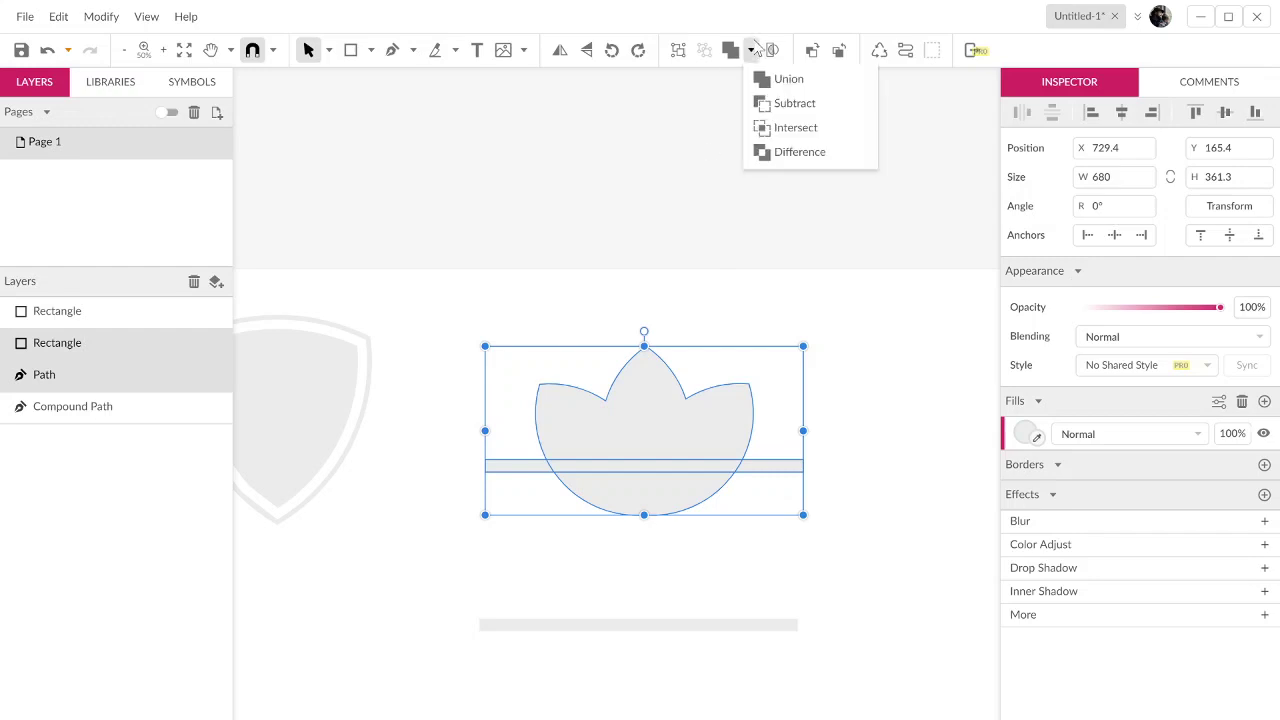
pyautogui.click(755, 47)
pyautogui.click(753, 48)
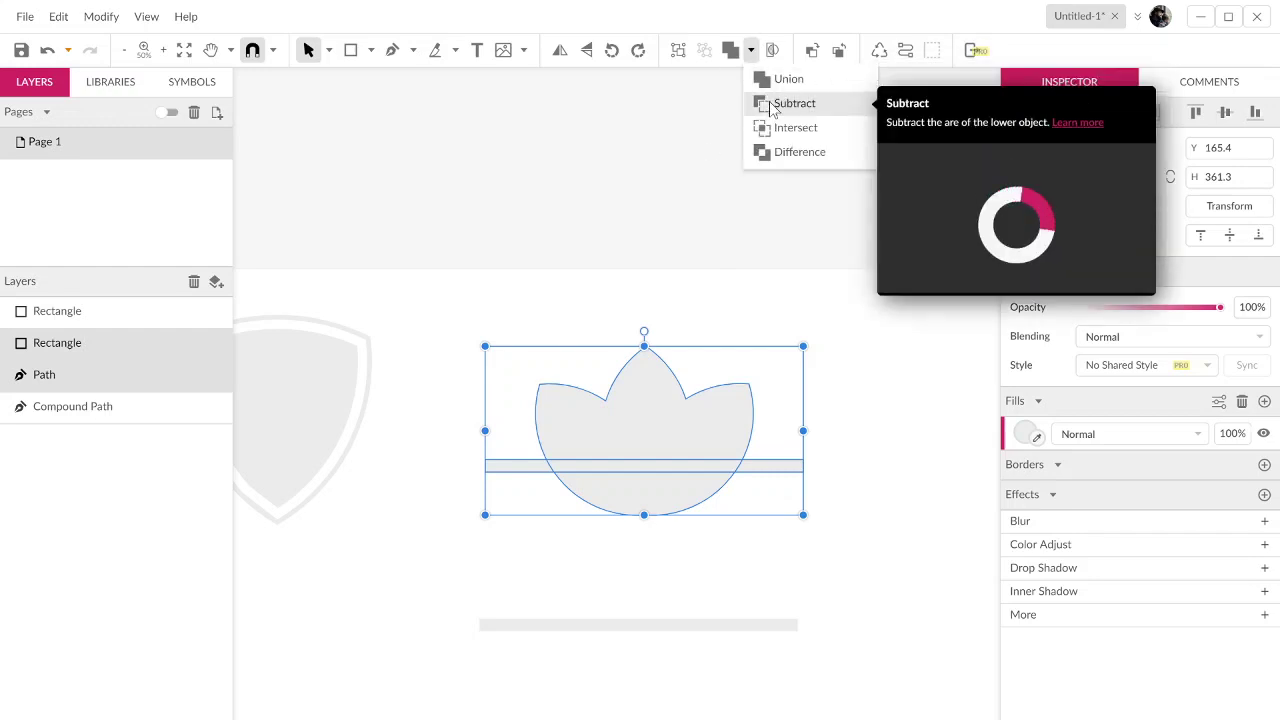
pyautogui.click(774, 104)
pyautogui.click(753, 48)
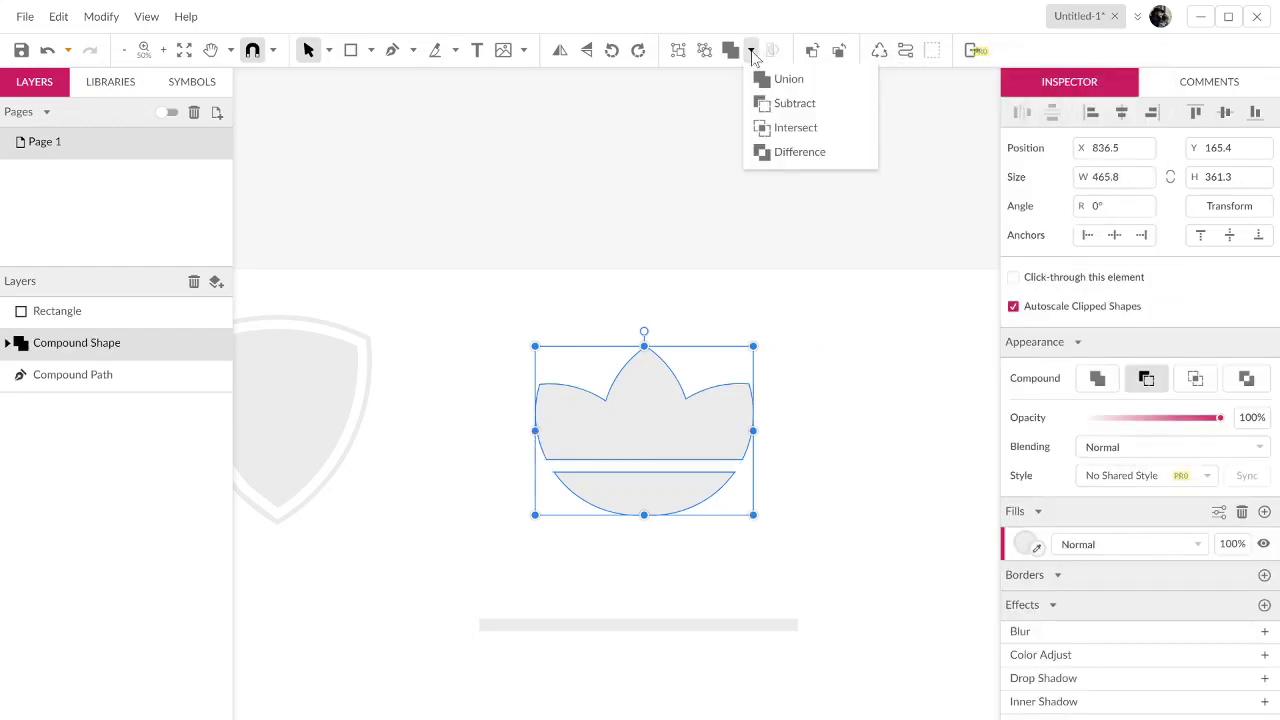
pyautogui.click(772, 103)
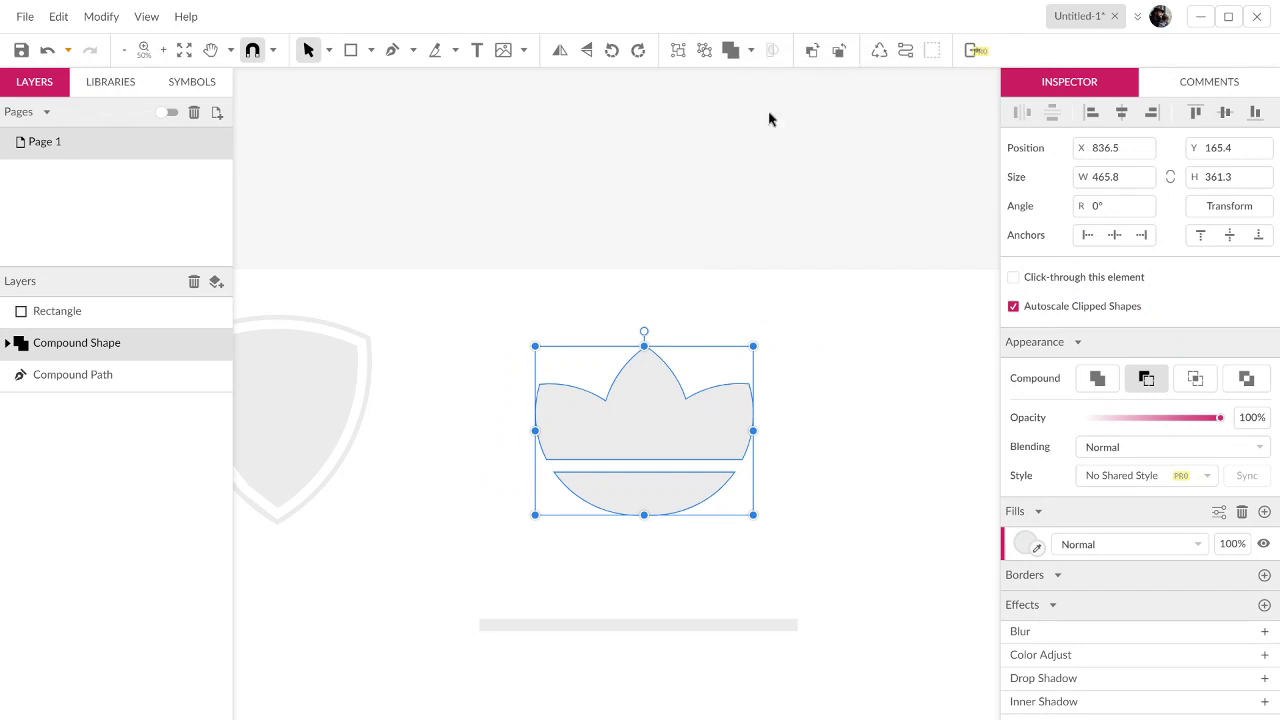
pyautogui.rightClick(682, 407)
pyautogui.click(757, 528)
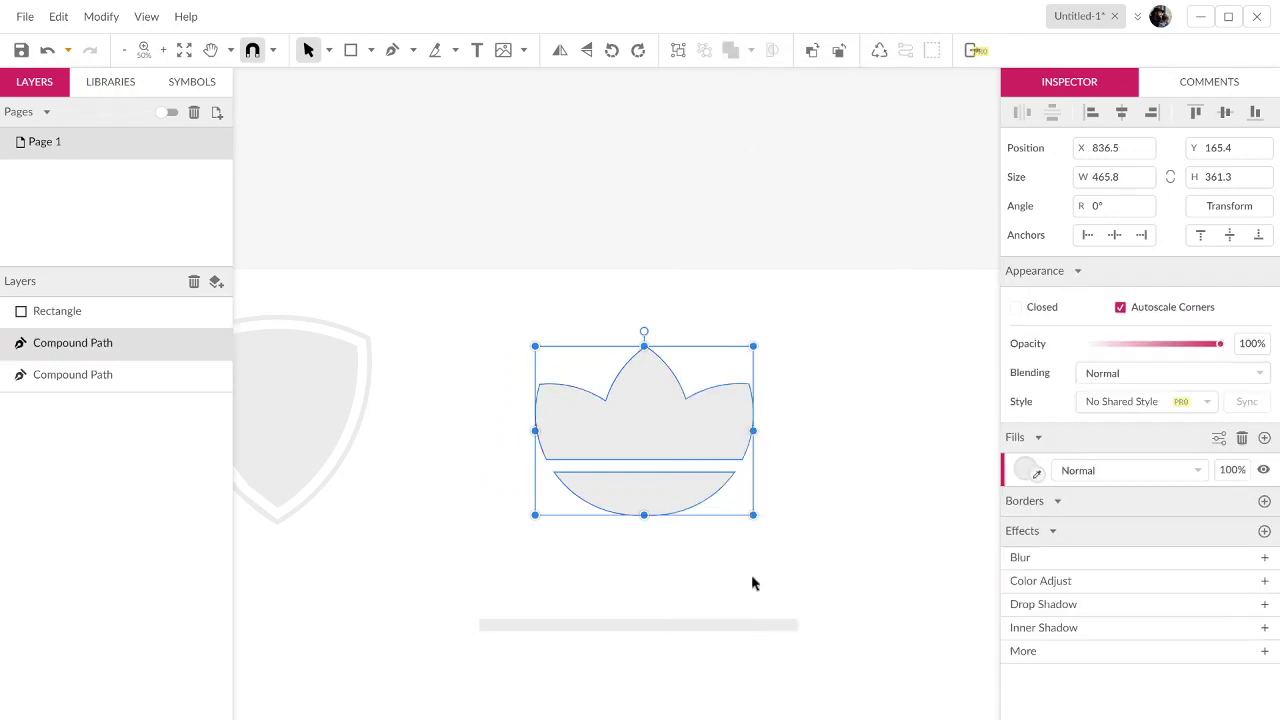
# Step: Move the spare bar to X 715, Y 462.6 across the flower's base, using a duplicate bar as spacer, and delete the spacer
pyautogui.moveTo(751, 620); pyautogui.dragTo(752, 502)
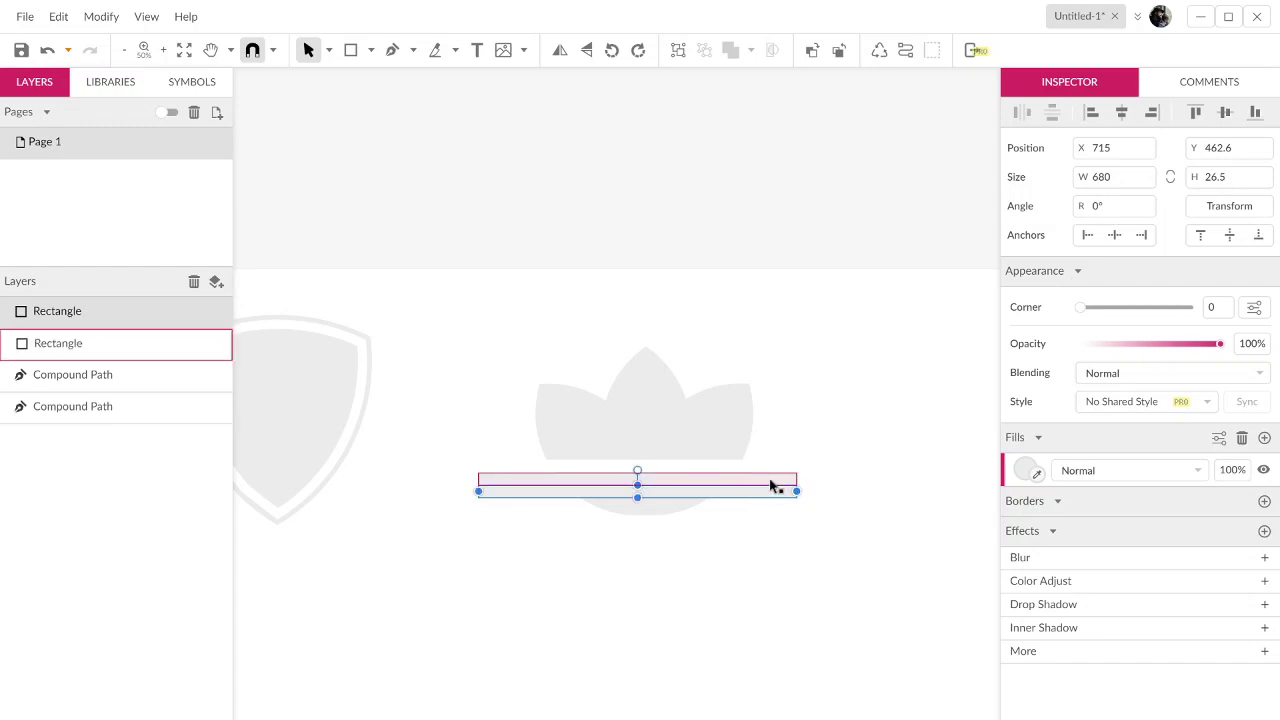
pyautogui.press('Delete')
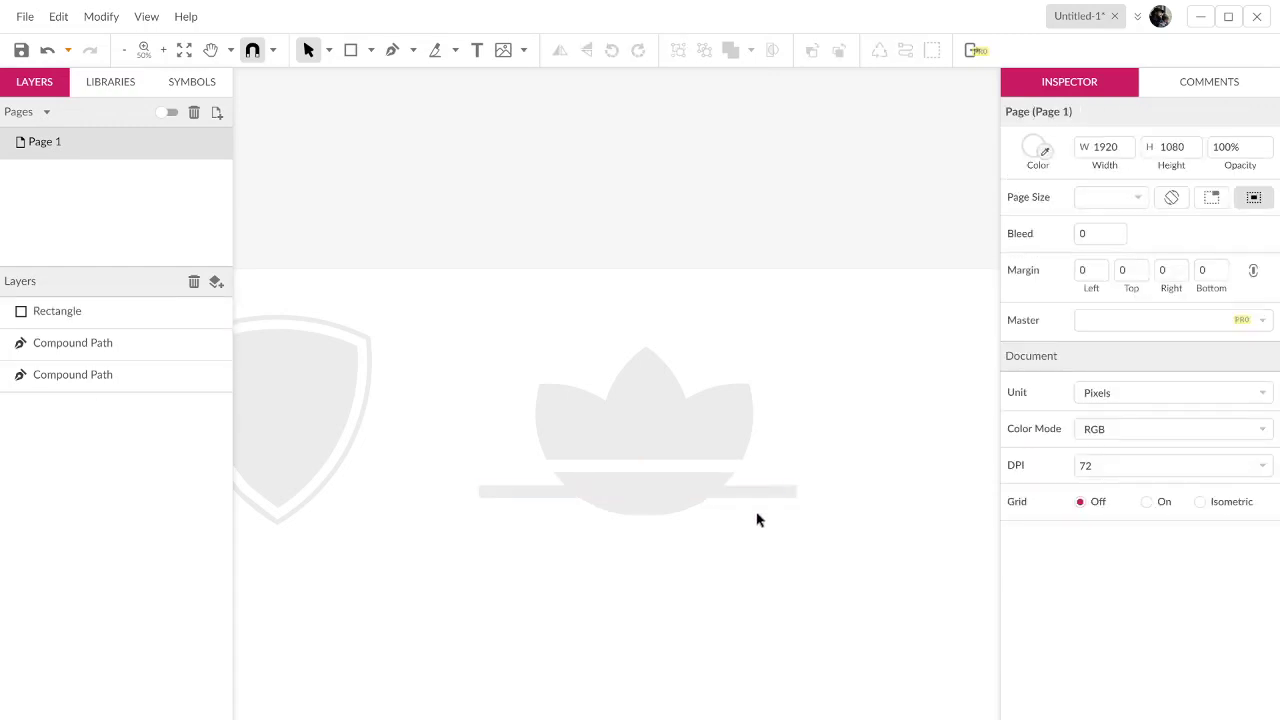
# Step: Subtract the second bar from the flower's base and convert the result to a compound path
pyautogui.moveTo(756, 517); pyautogui.dragTo(573, 473)
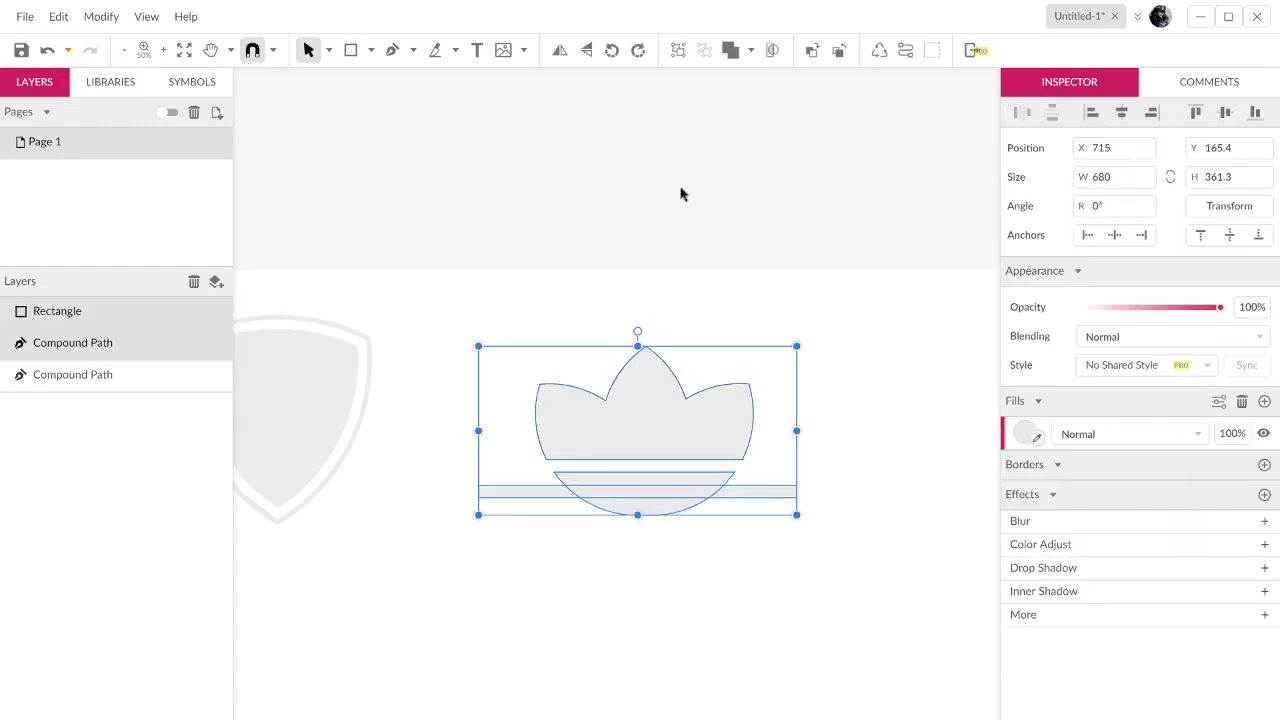
pyautogui.click(752, 51)
pyautogui.click(792, 103)
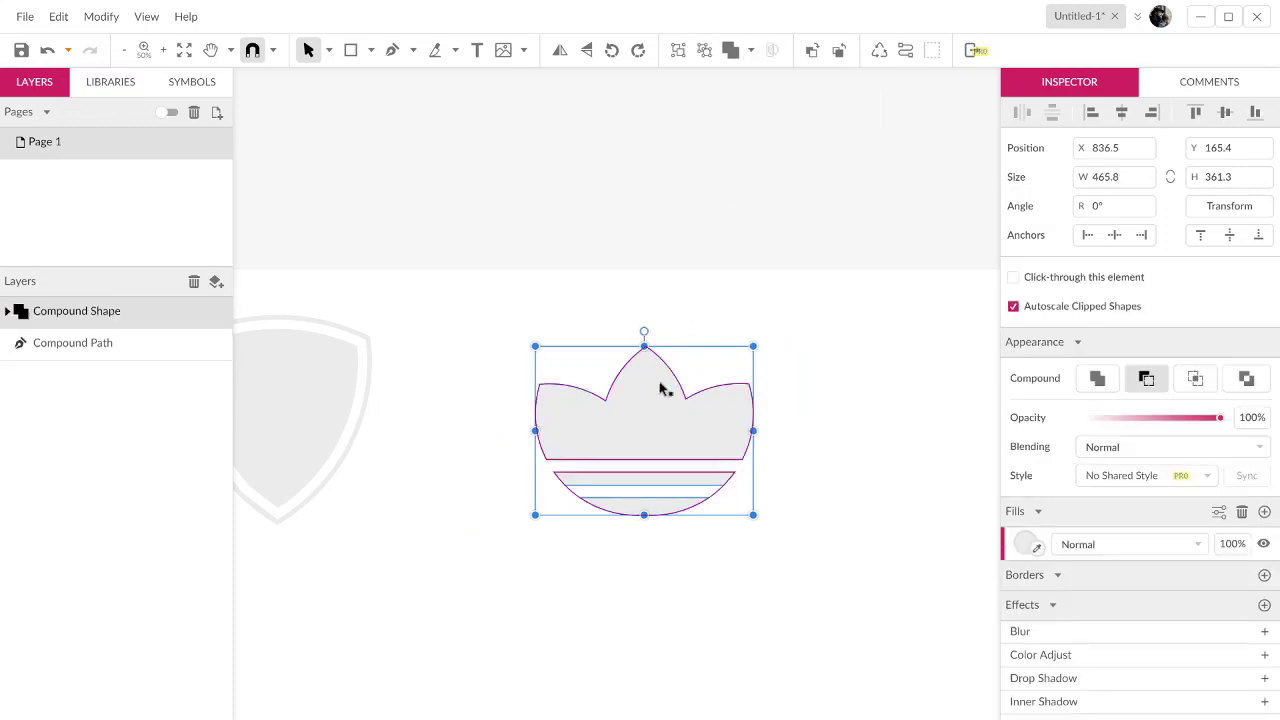
pyautogui.rightClick(636, 466)
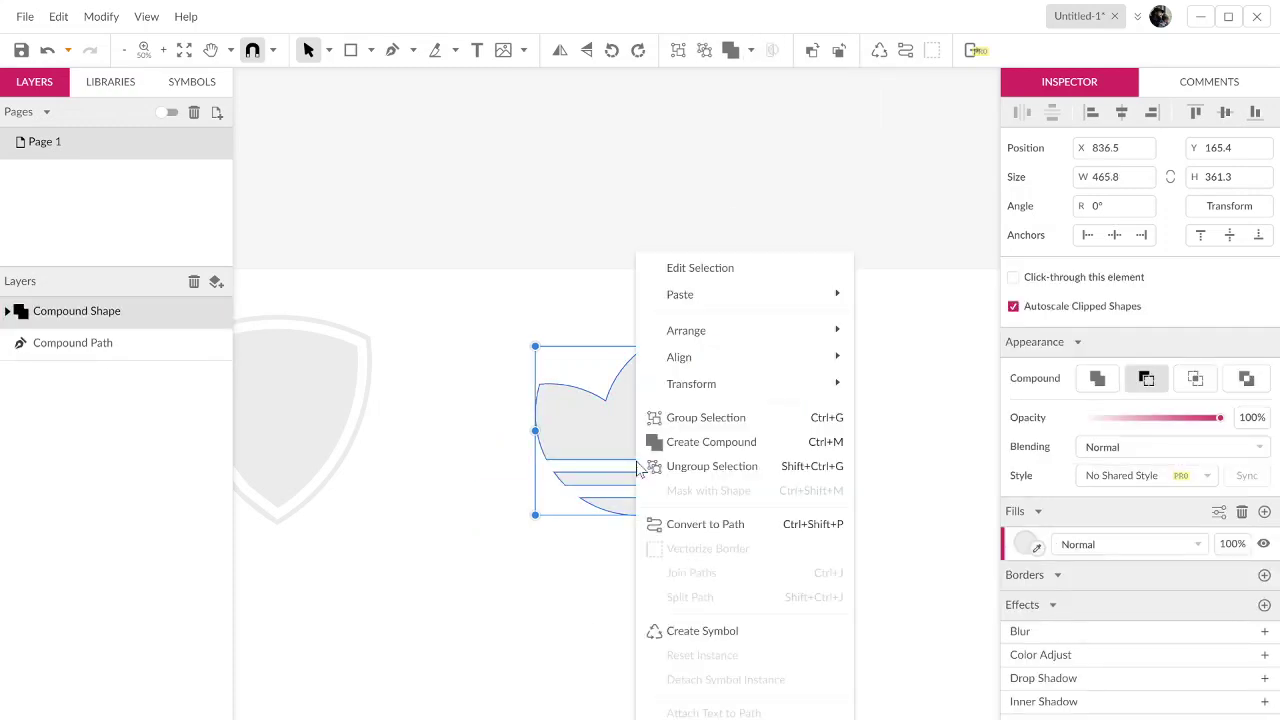
pyautogui.click(701, 540)
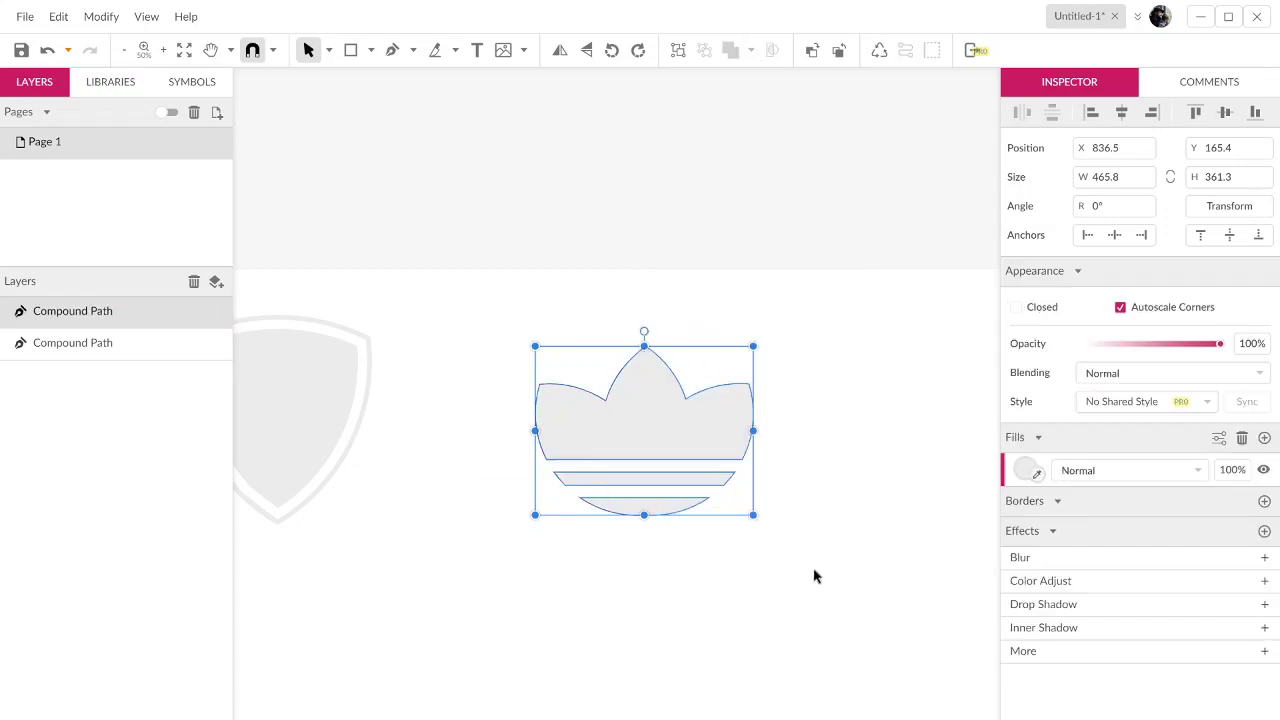
# Step: Draw a circle about 323.4 px wide below the shield, at about X 177.6, Y 672
pyautogui.press('space')
pyautogui.moveTo(803, 591); pyautogui.dragTo(846, 560)
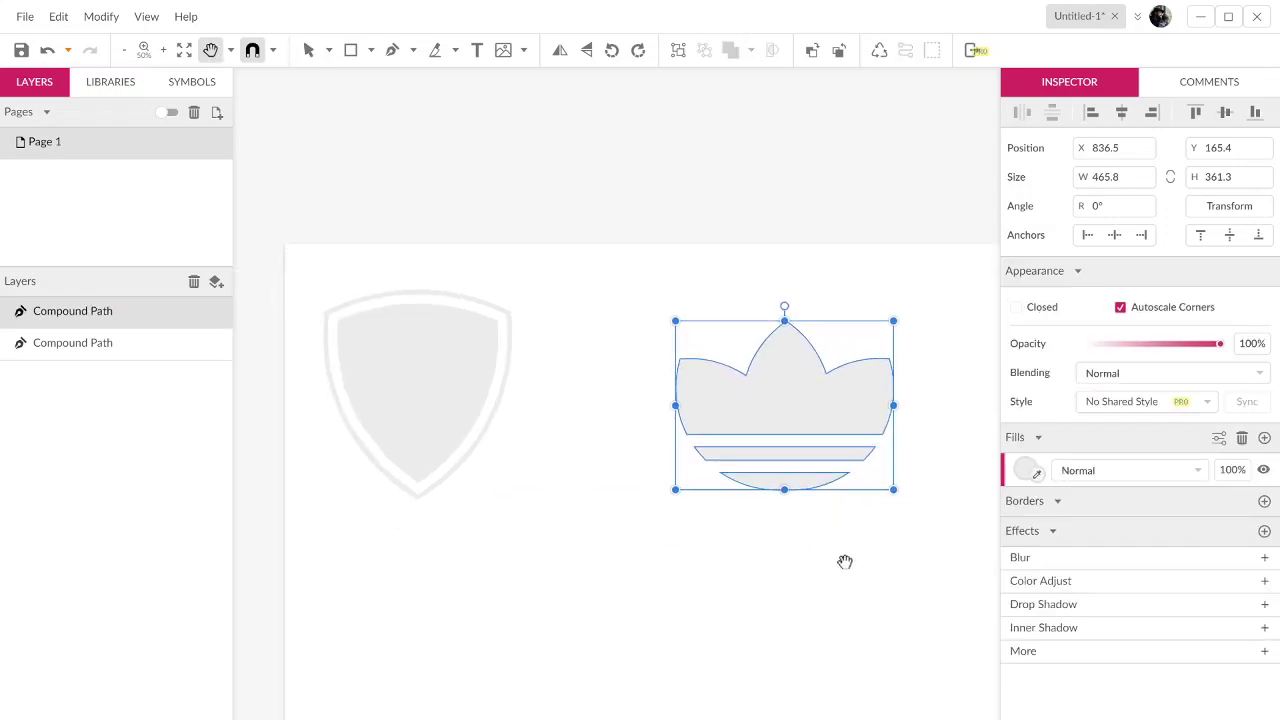
pyautogui.click(376, 52)
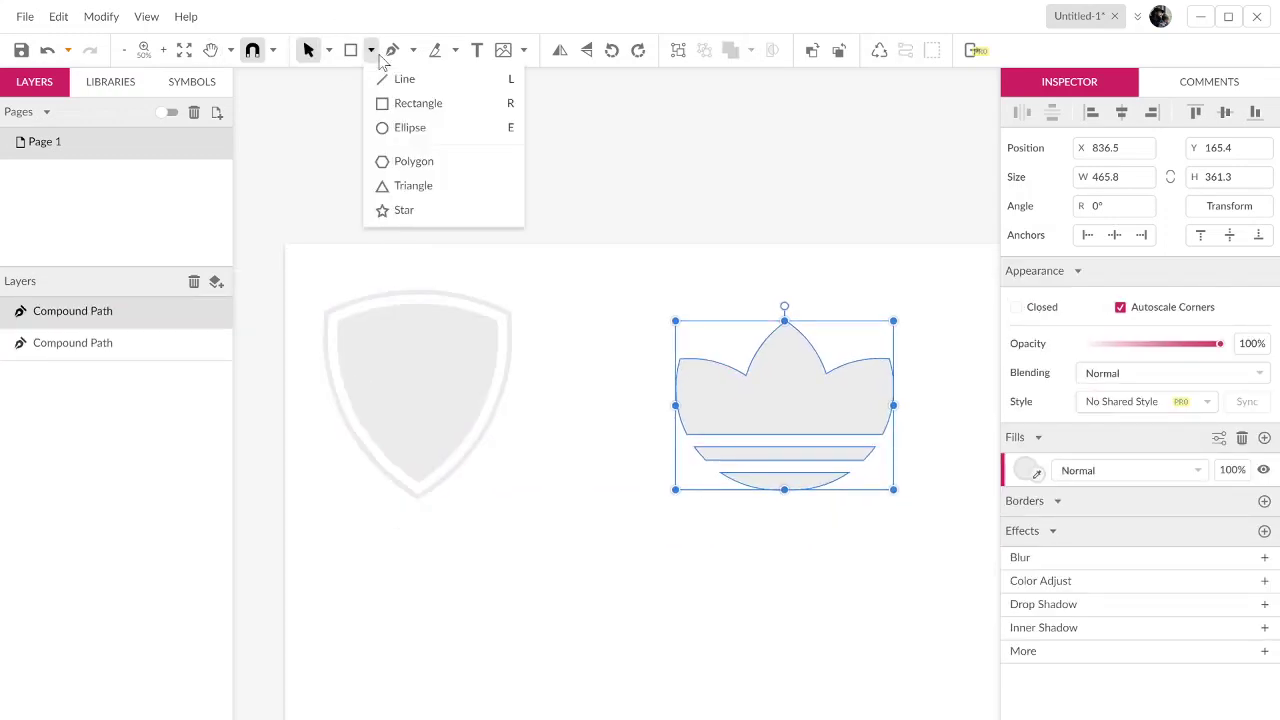
pyautogui.click(388, 126)
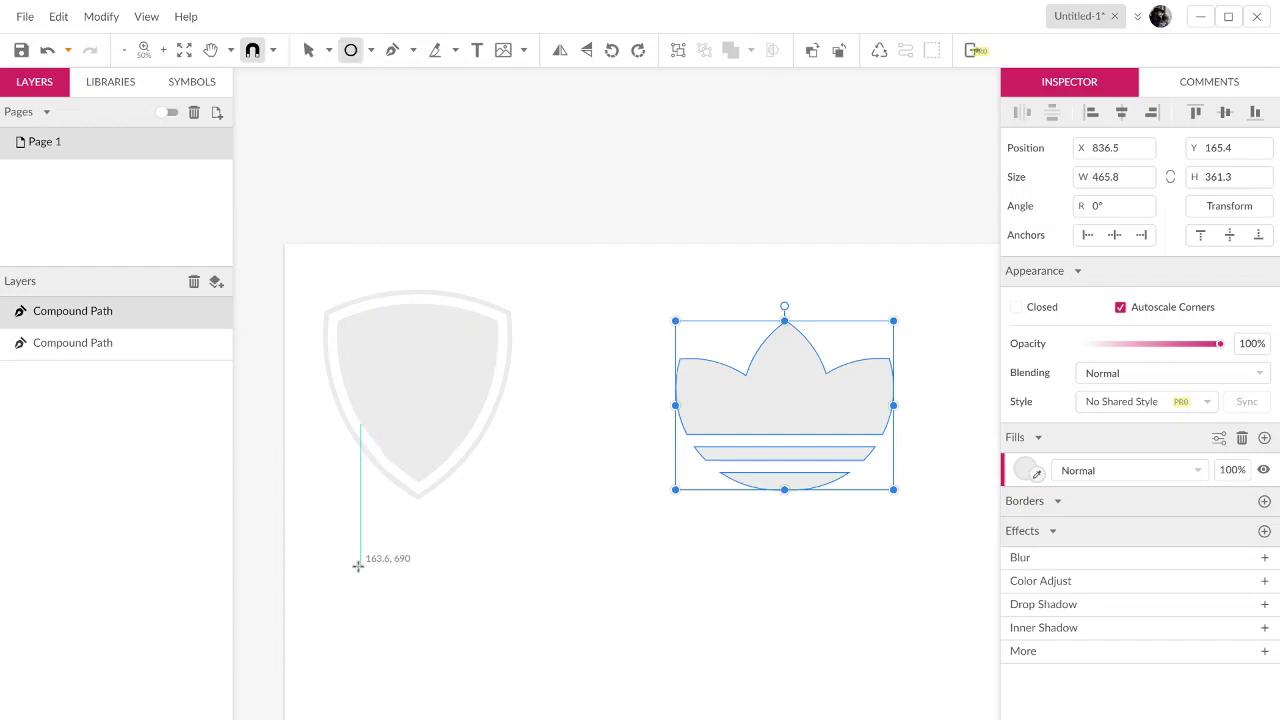
pyautogui.moveTo(360, 566)
pyautogui.mouseDown()
pyautogui.moveTo(523, 711)
pyautogui.moveTo(551, 719)
pyautogui.moveTo(513, 711)
pyautogui.moveTo(480, 675)
pyautogui.mouseUp()
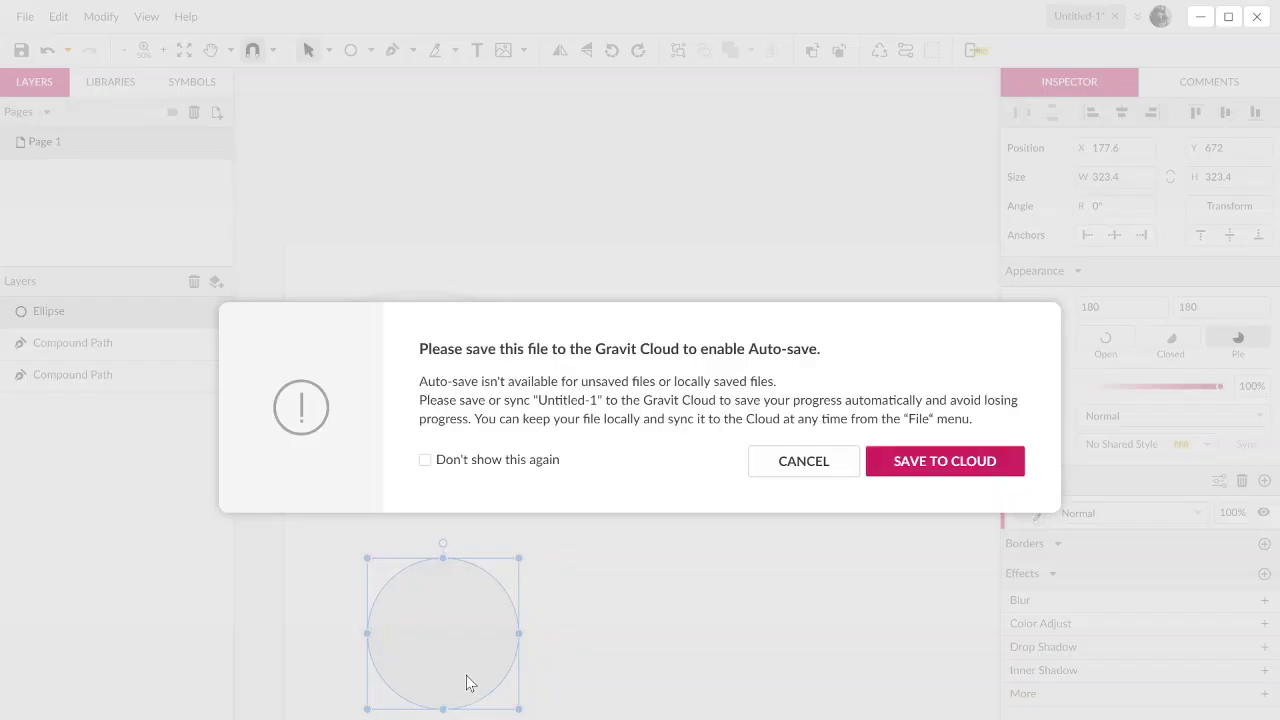
# Step: Duplicate the circle in place, declining the cloud save, and shrink the copy around its centre to about 255.4 px
pyautogui.hotkey('ctrl', 'd')
pyautogui.click(820, 468)
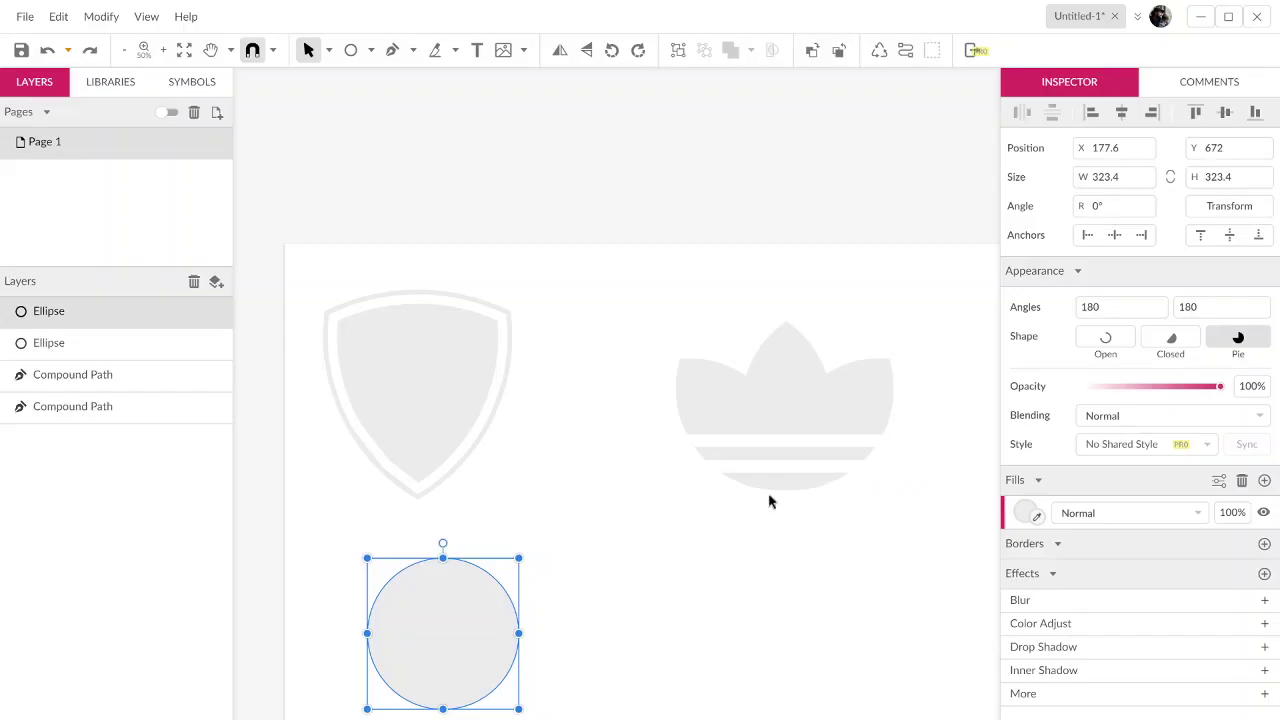
pyautogui.moveTo(473, 668); pyautogui.dragTo(586, 674)
pyautogui.hotkey('ctrl', 'z')
pyautogui.moveTo(519, 606); pyautogui.dragTo(520, 604)
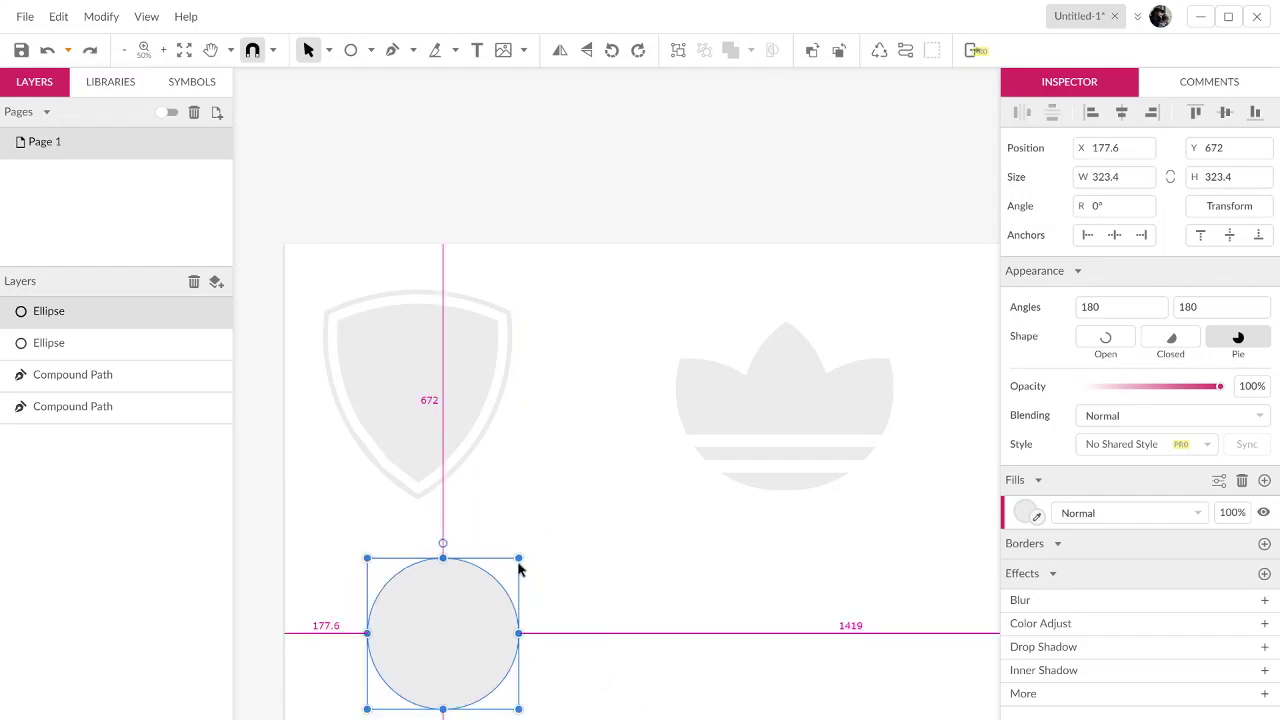
pyautogui.moveTo(519, 555); pyautogui.dragTo(502, 574)
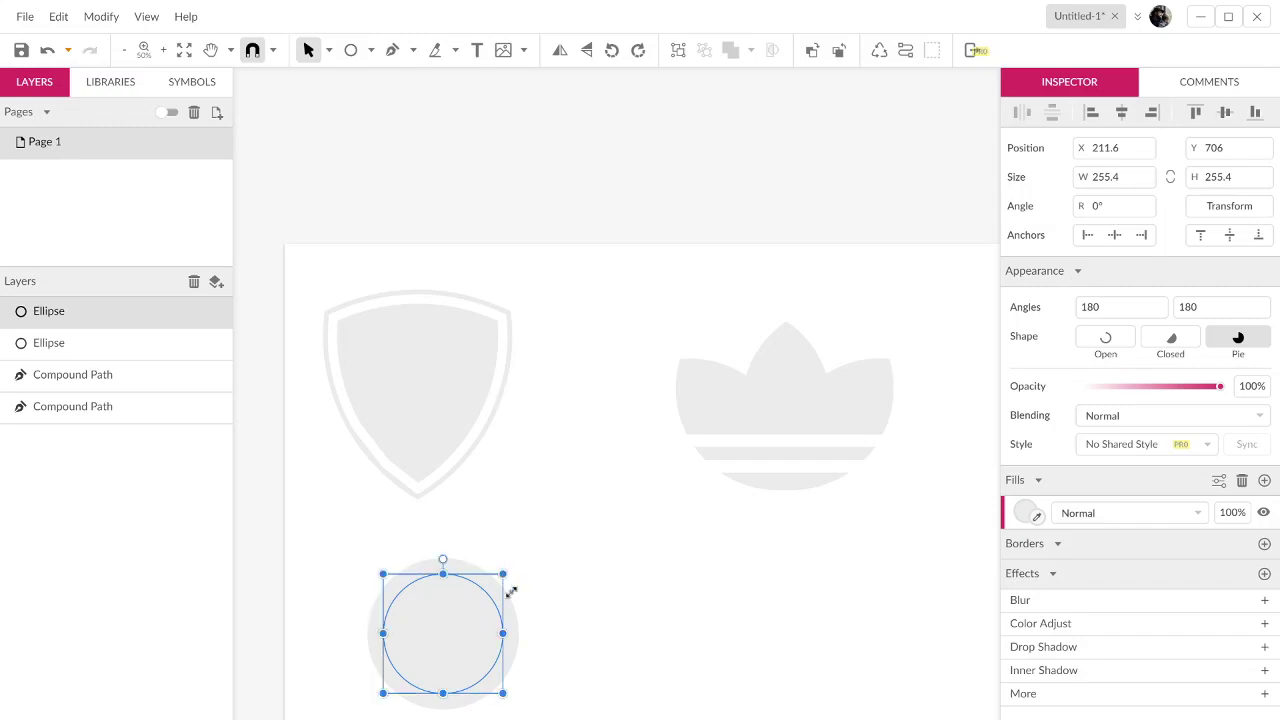
pyautogui.moveTo(591, 719); pyautogui.dragTo(440, 645)
pyautogui.press('Escape')
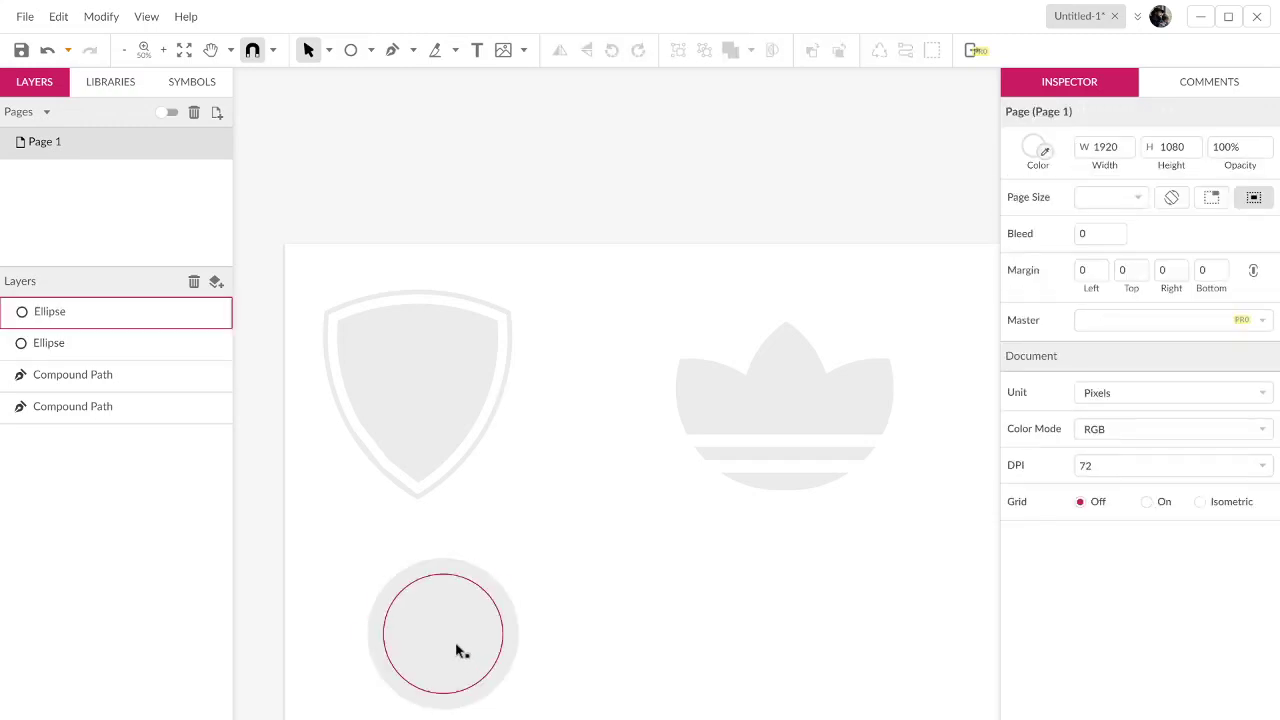
# Step: Fill the smaller inner circle with red #FF0000 and select the larger outer circle
pyautogui.click(446, 638)
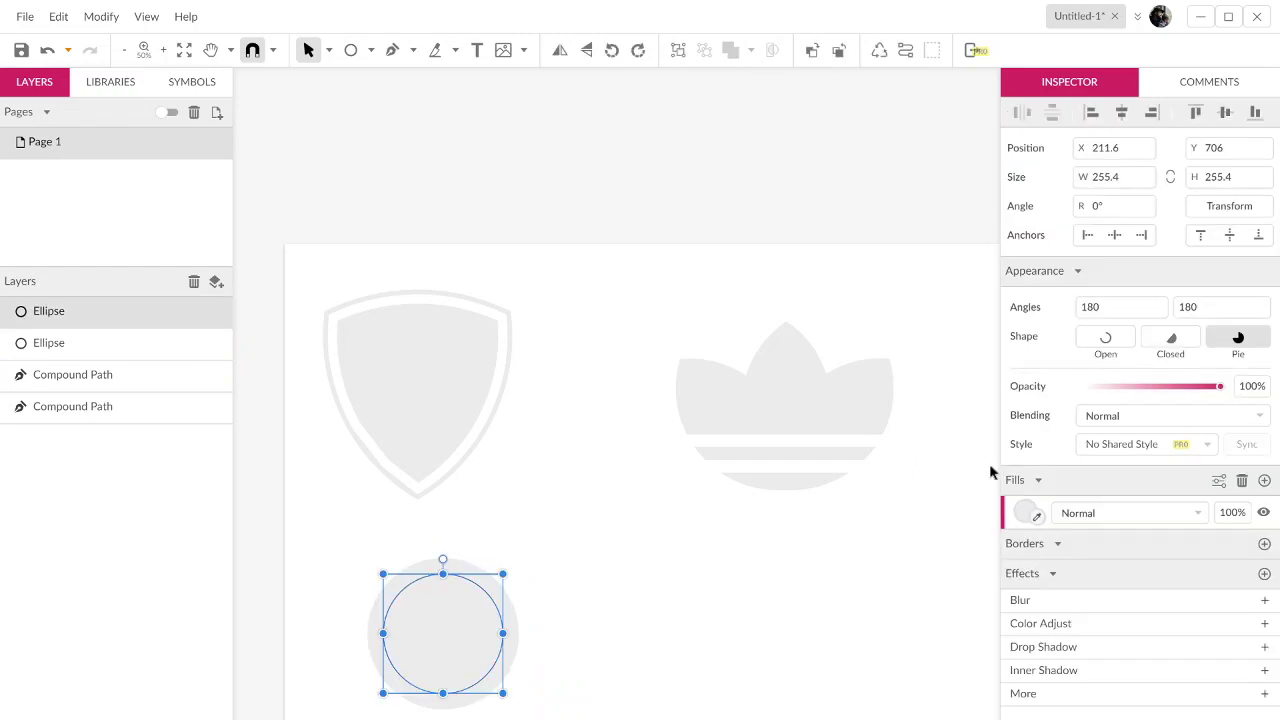
pyautogui.click(1024, 516)
pyautogui.click(1059, 480)
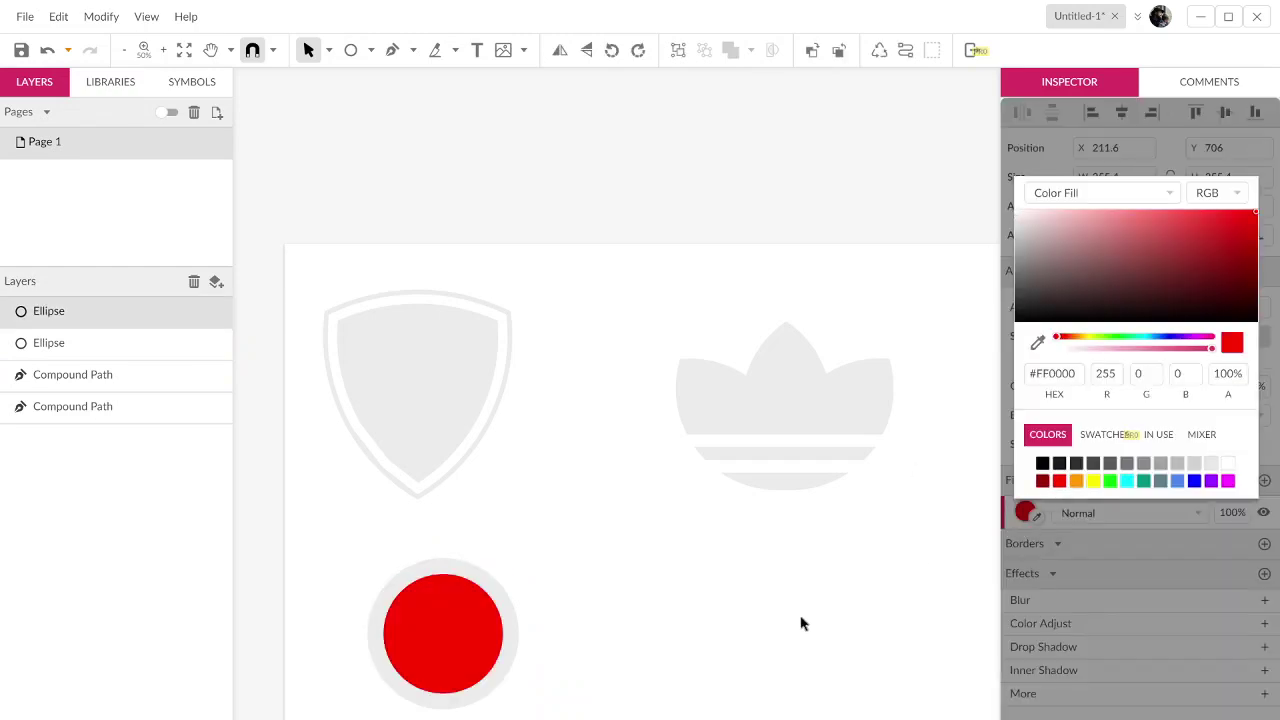
pyautogui.click(744, 619)
pyautogui.click(515, 643)
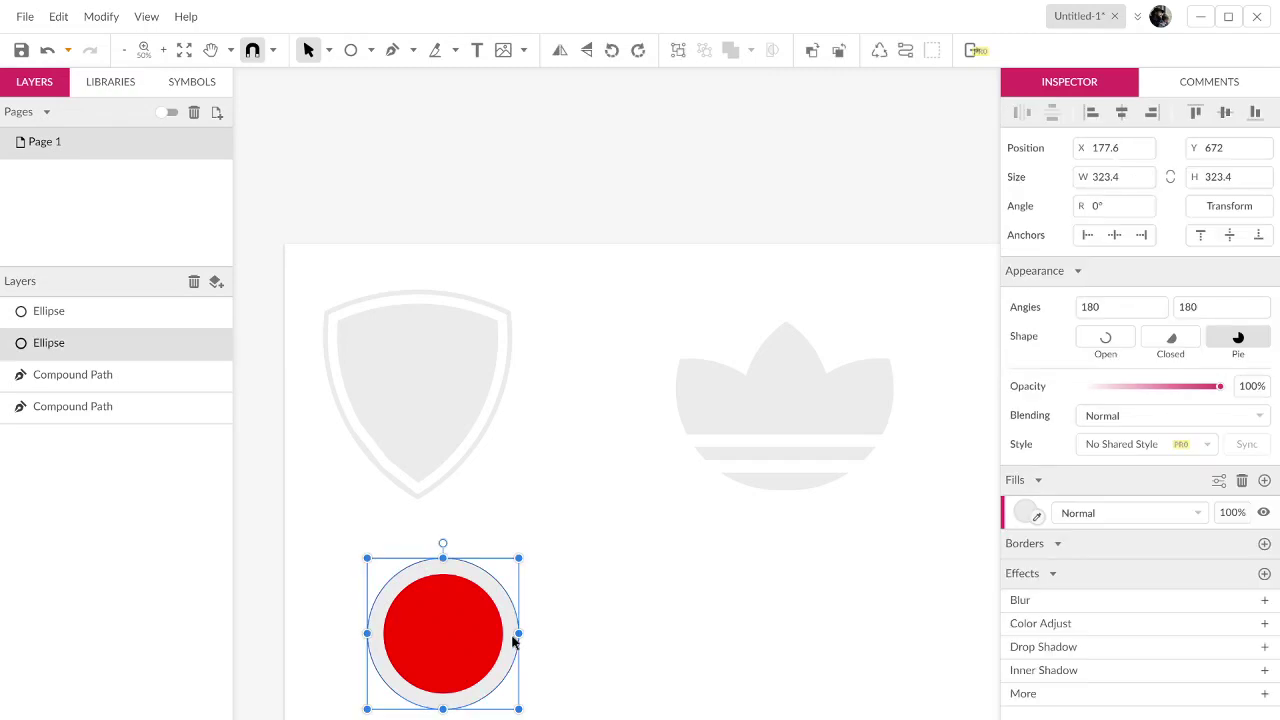
# Step: Draw a rectangle about 499.4 by 323.4 px extending right from the large circle's centre, matching the circle's height
pyautogui.click(370, 51)
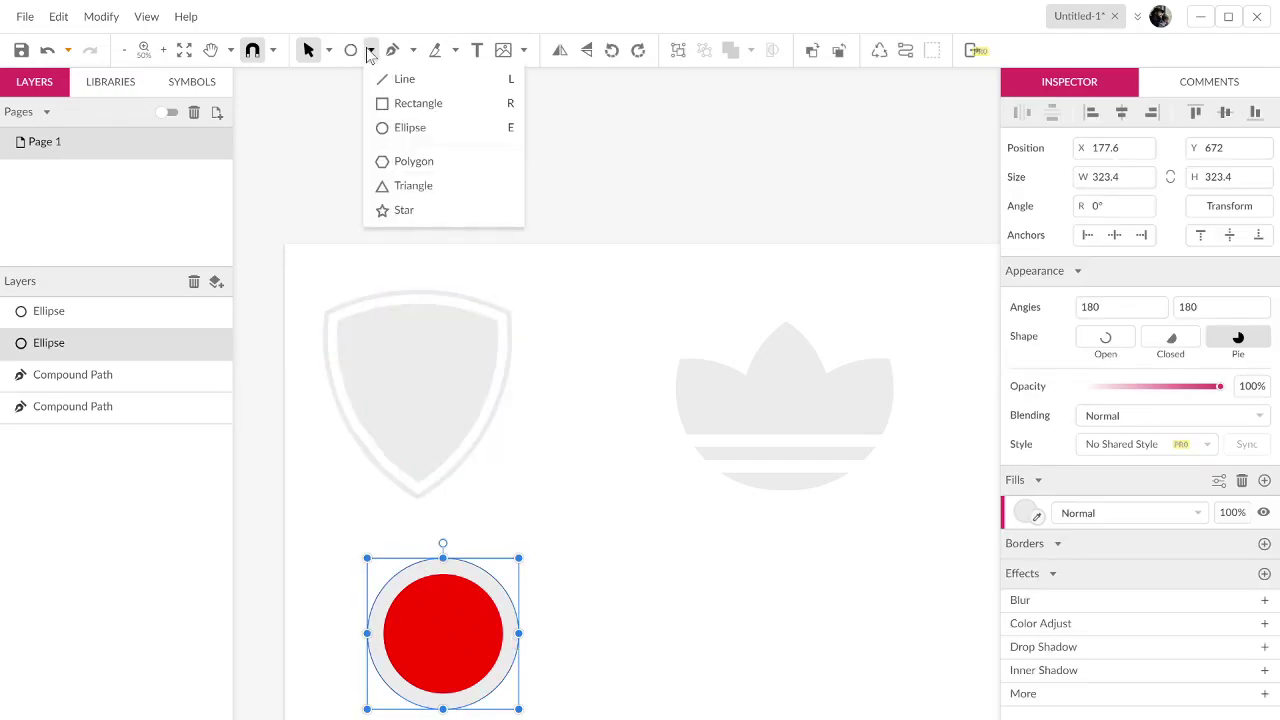
pyautogui.click(418, 103)
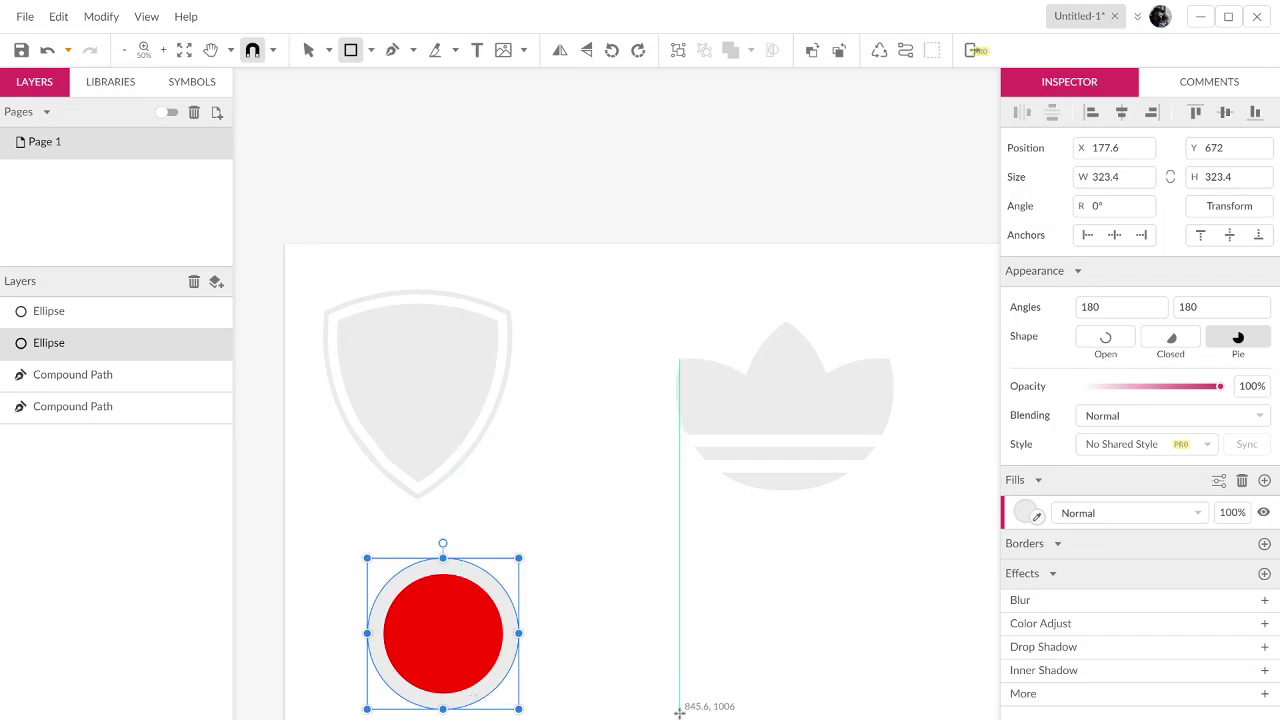
pyautogui.moveTo(679, 709)
pyautogui.mouseDown()
pyautogui.moveTo(531, 651)
pyautogui.moveTo(454, 600)
pyautogui.moveTo(446, 558)
pyautogui.mouseUp()
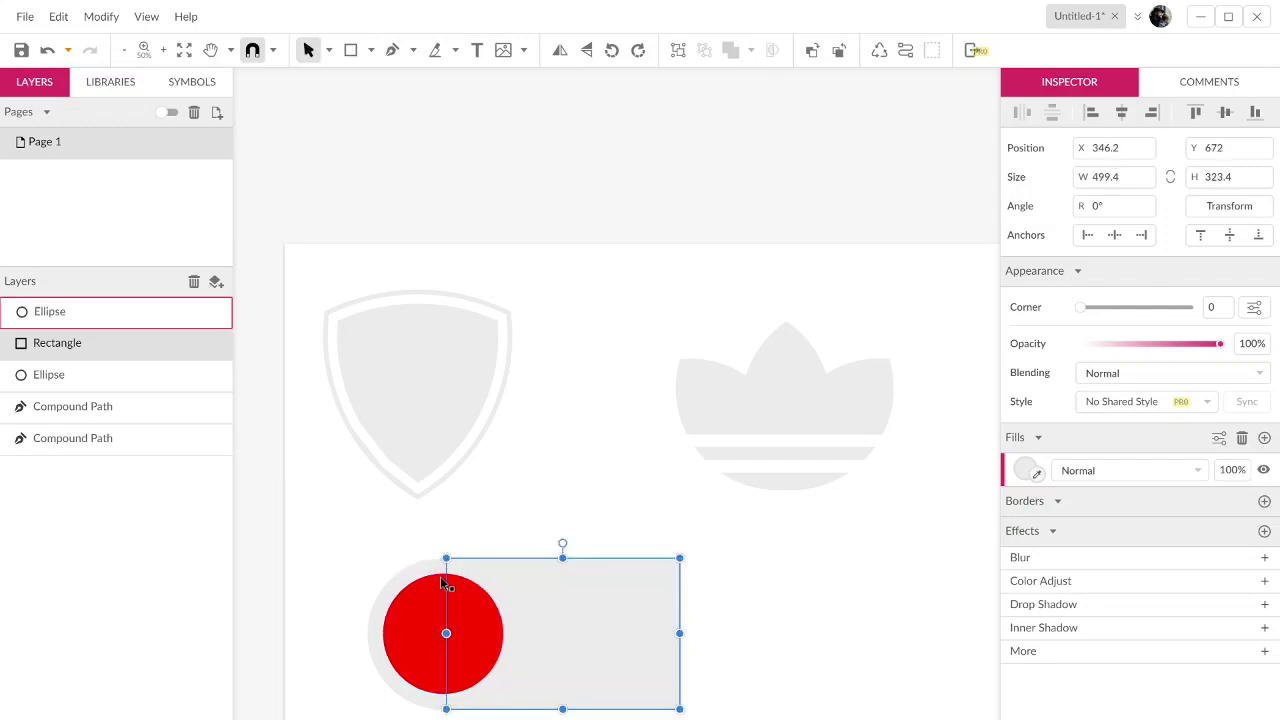
# Step: Unite the rectangle with the large outer circle and convert the combined shape to a path
pyautogui.keyDown('shift'); pyautogui.click(412, 579); pyautogui.keyUp('shift')
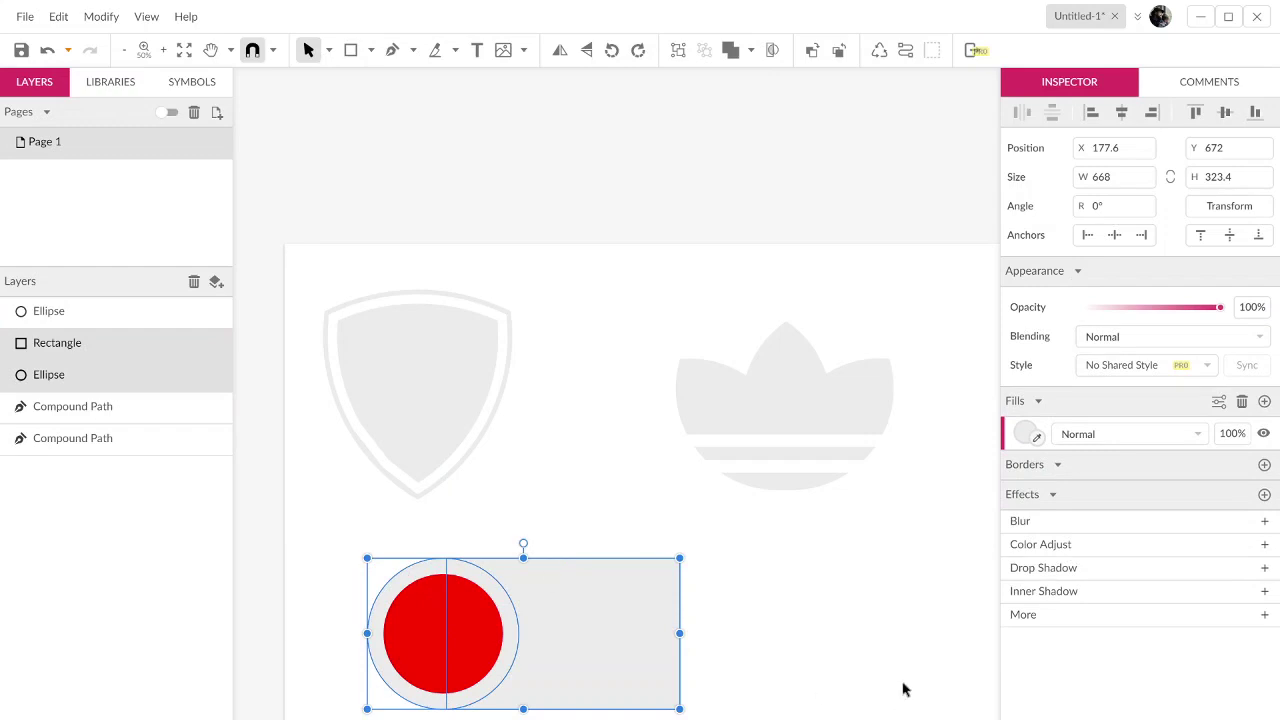
pyautogui.click(730, 50)
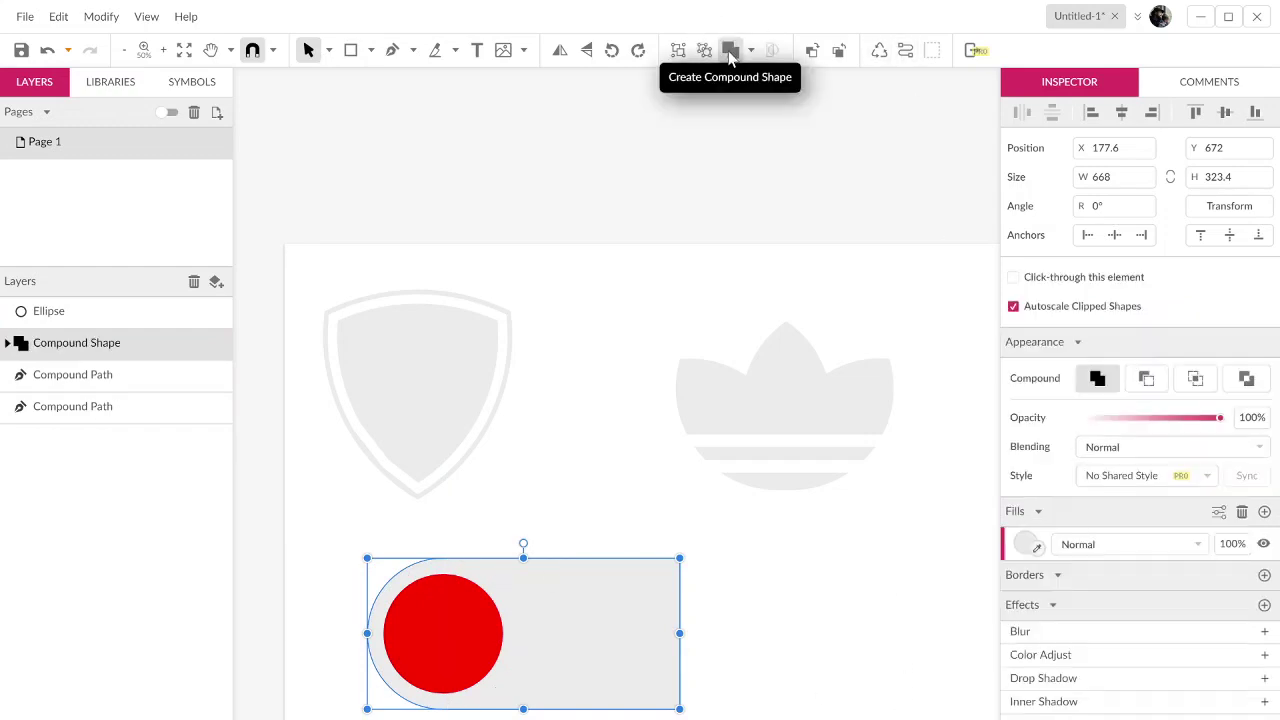
pyautogui.rightClick(600, 620)
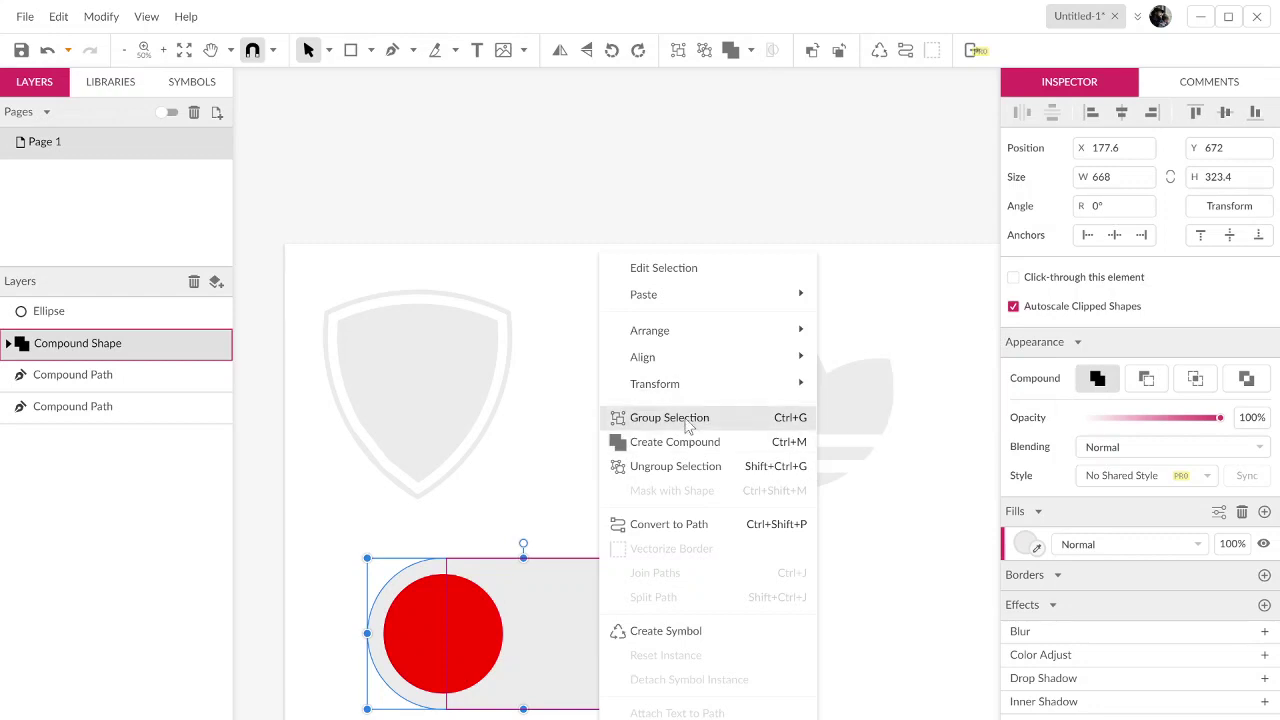
pyautogui.click(654, 528)
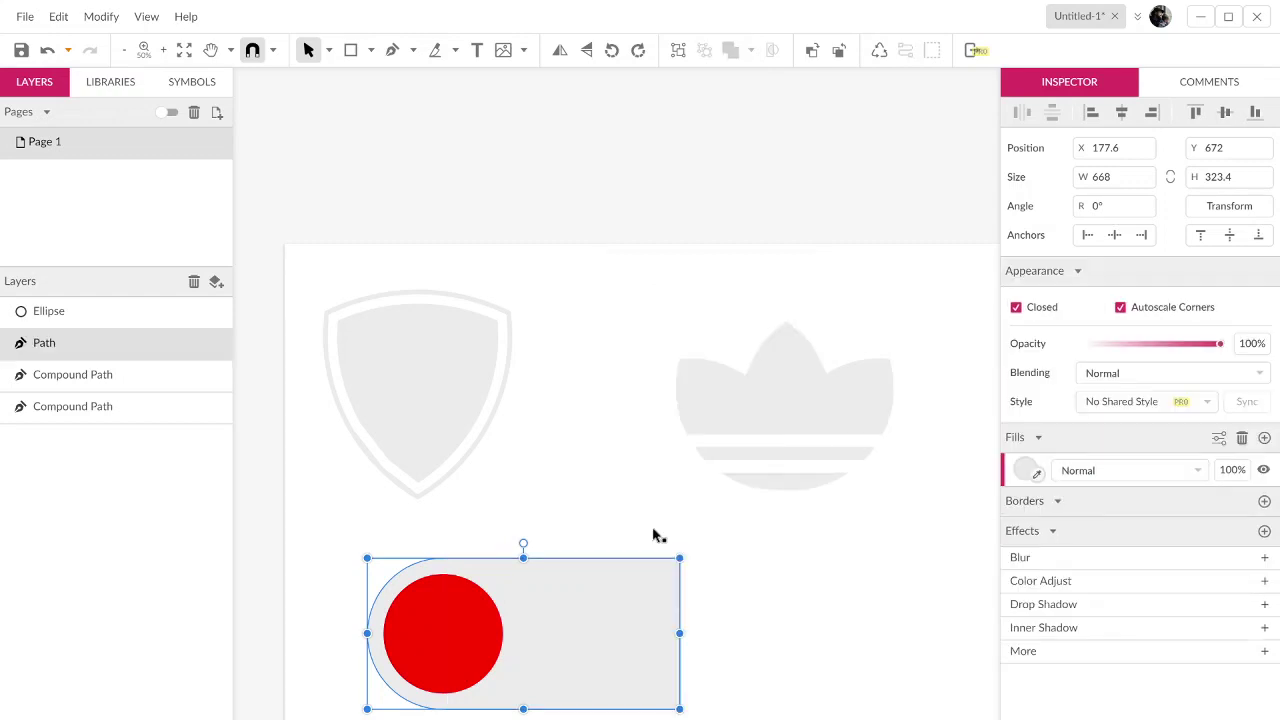
pyautogui.click(566, 525)
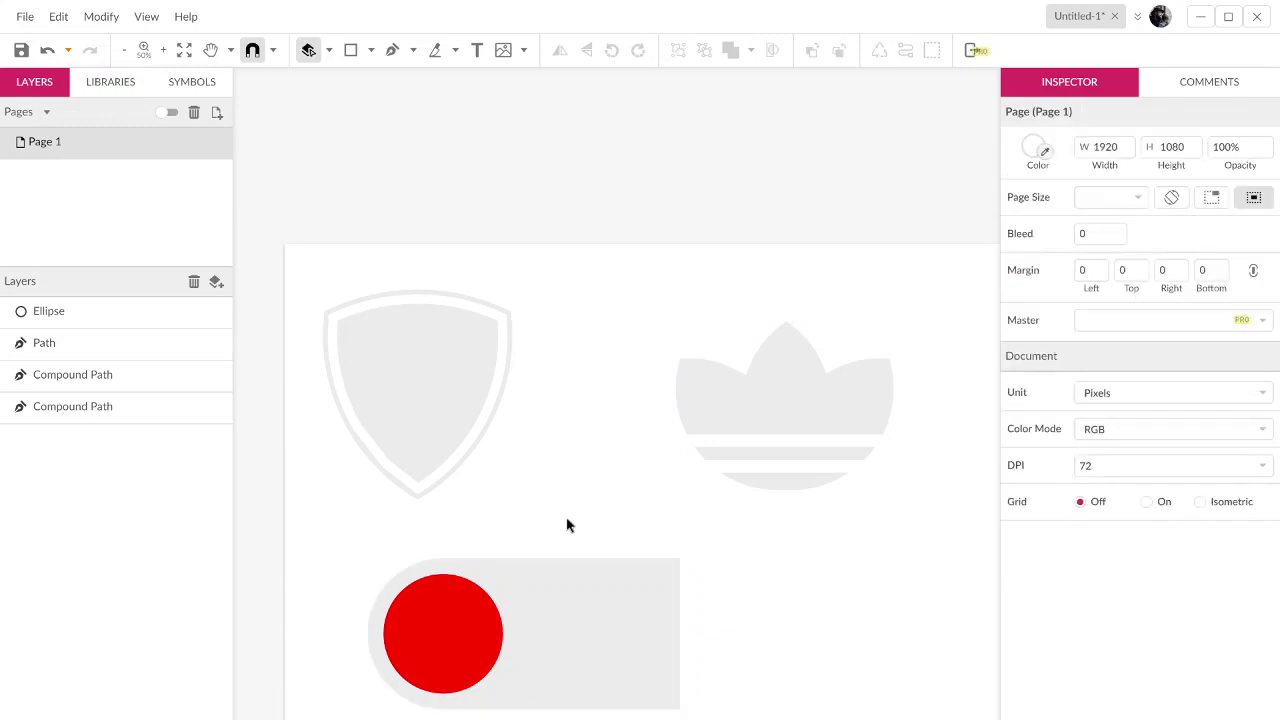
pyautogui.hotkey('ctrl', 'z')
# Step: Draw a bar about 473 by 52 px along the body's upper edge and duplicate it downward into five stacked bars
pyautogui.press('r')
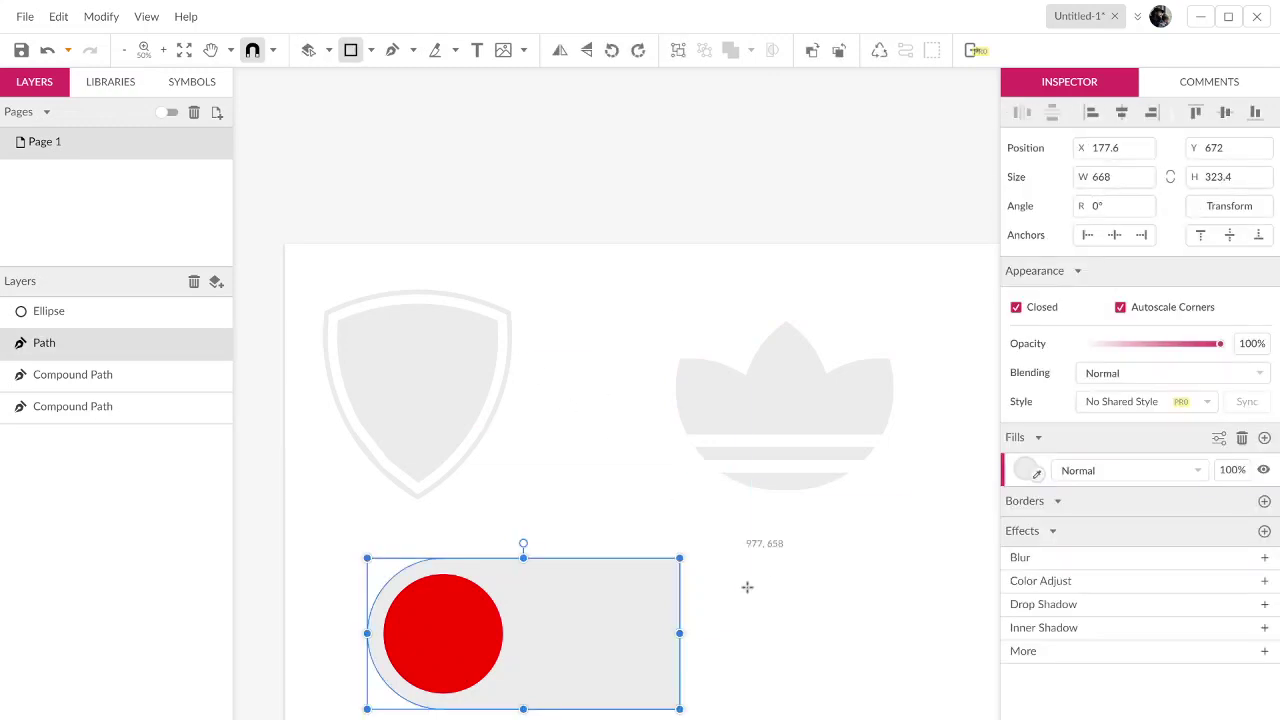
pyautogui.moveTo(733, 582); pyautogui.dragTo(512, 558)
pyautogui.moveTo(702, 584); pyautogui.dragTo(712, 595)
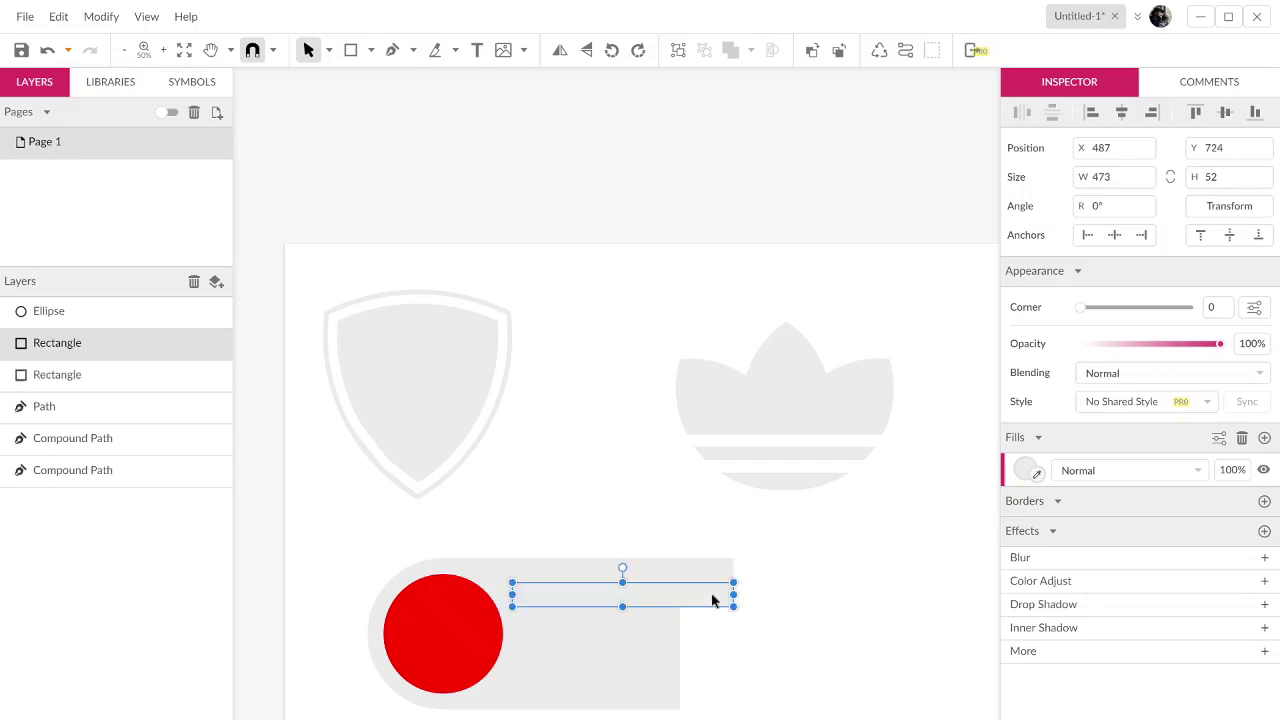
pyautogui.hotkey('ctrl', 'd')
pyautogui.hotkey('ctrl', 'd')
pyautogui.hotkey('ctrl', 'd')
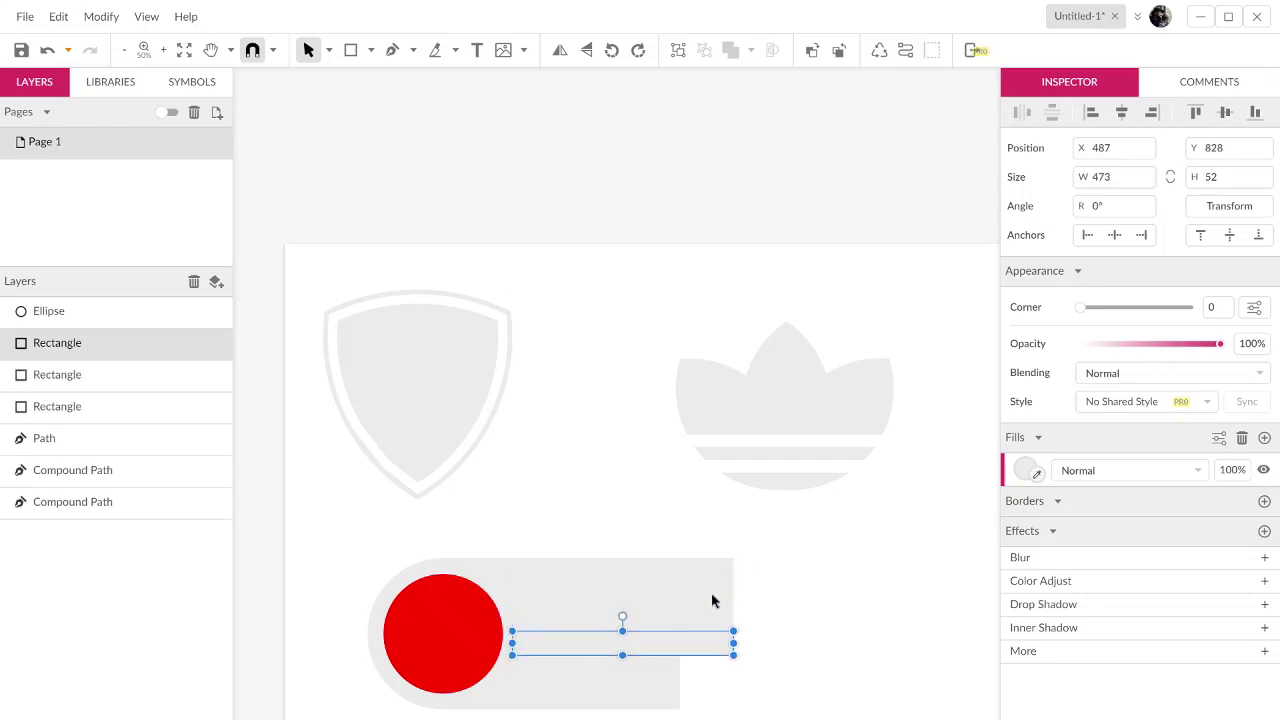
# Step: Scale the five stacked bars together to about 588.4 by 323.4 px so they span the body's full height
pyautogui.moveTo(791, 703); pyautogui.dragTo(716, 576)
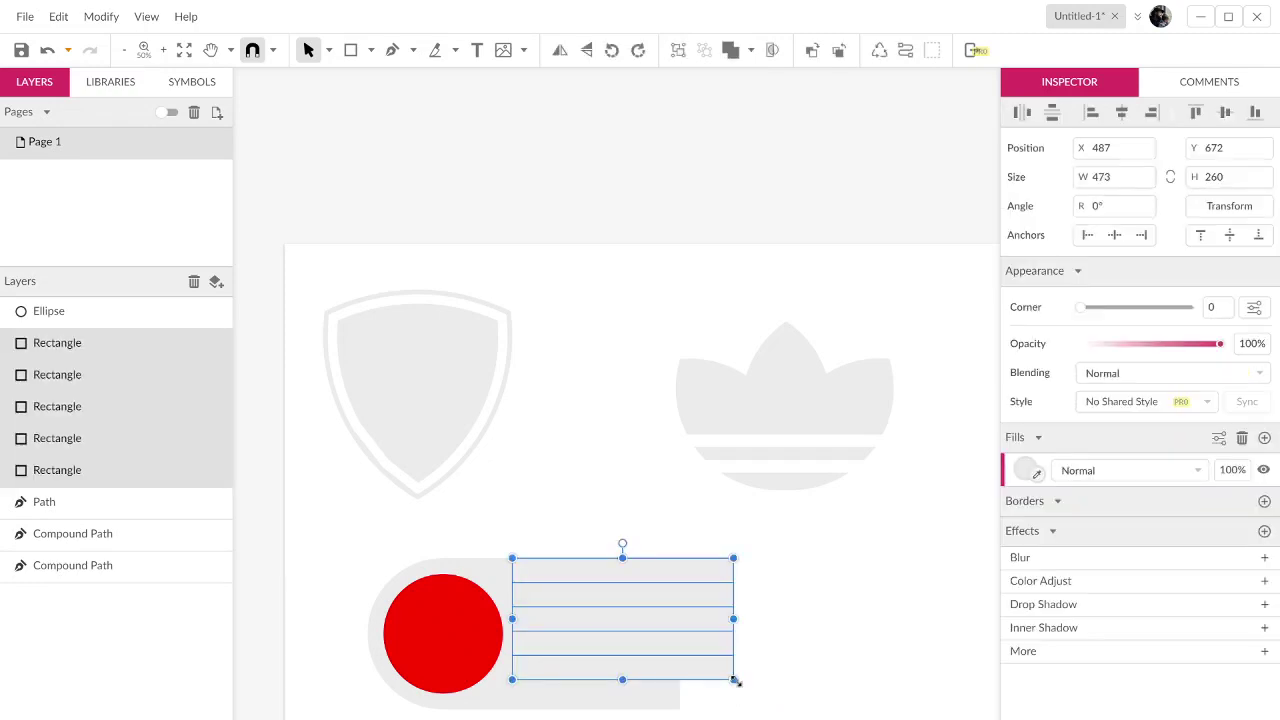
pyautogui.moveTo(735, 680); pyautogui.dragTo(768, 707)
pyautogui.click(852, 707)
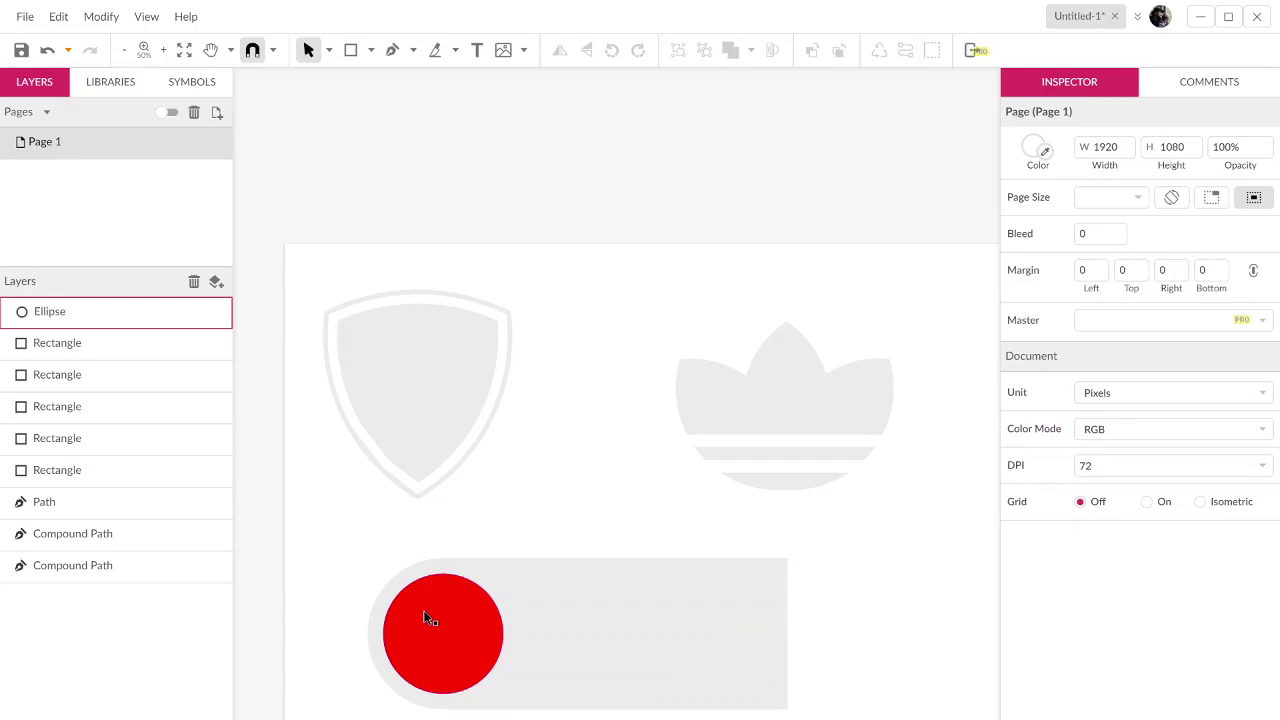
pyautogui.moveTo(730, 532); pyautogui.dragTo(772, 714)
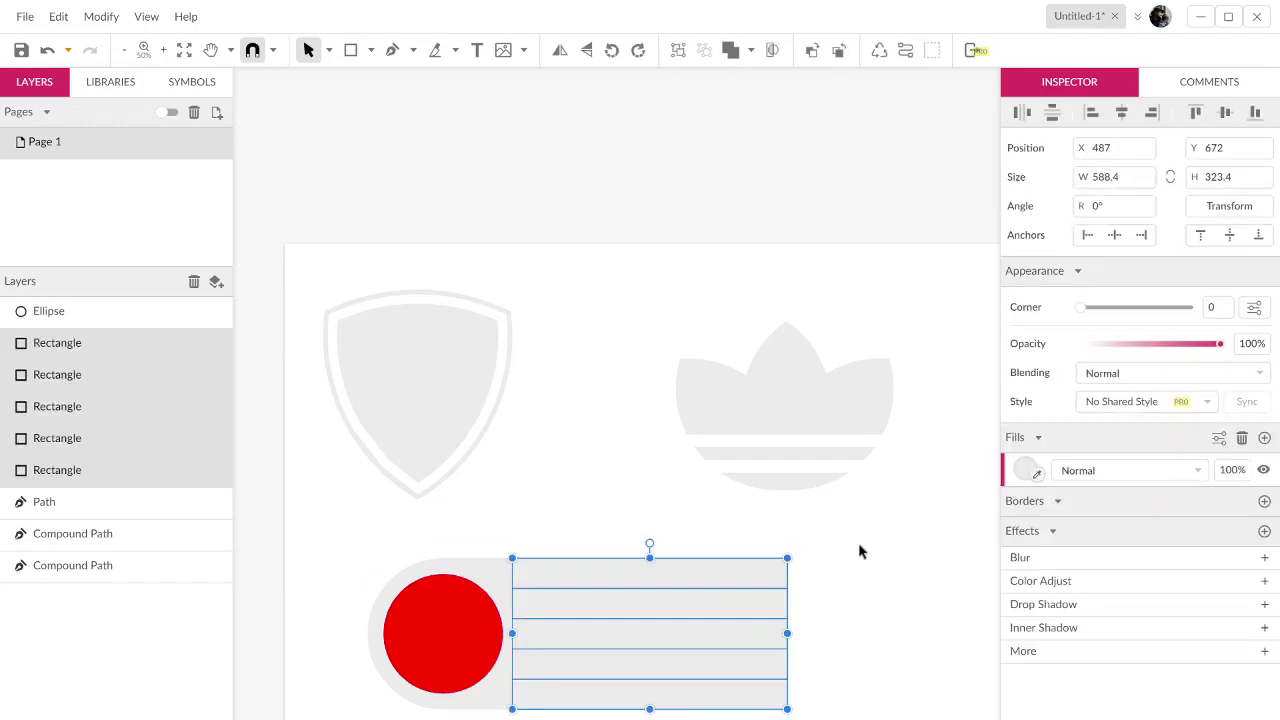
pyautogui.click(877, 631)
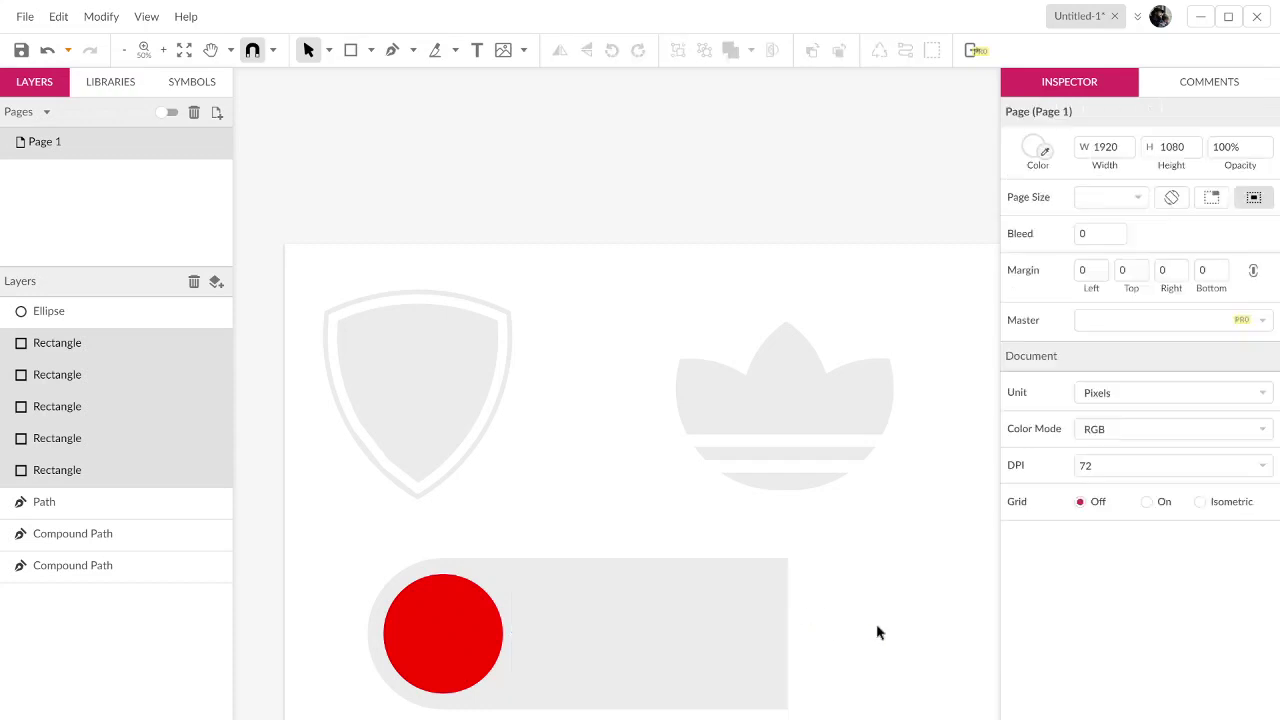
# Step: Stagger the bars by shifting the second to about X 542.3 and resizing the fourth to 486 px and the lowest to 671.1 px wide
pyautogui.moveTo(645, 604); pyautogui.dragTo(668, 604)
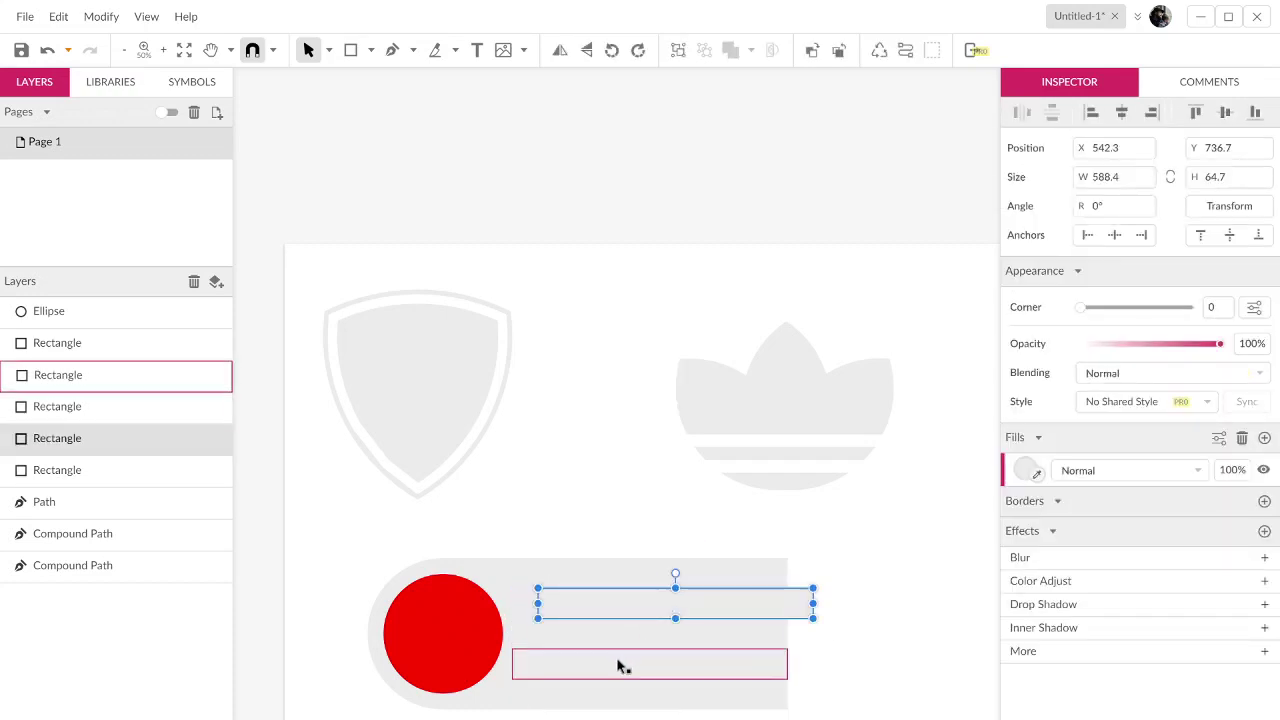
pyautogui.click(616, 660)
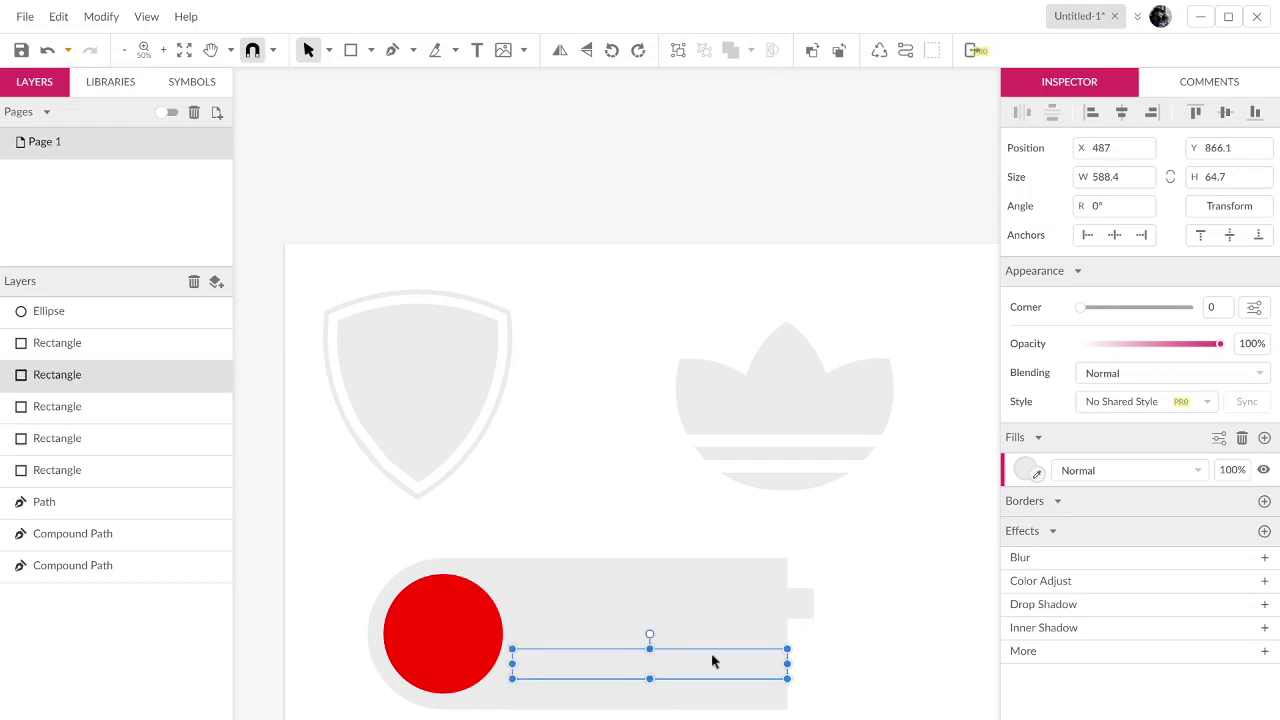
pyautogui.moveTo(788, 664); pyautogui.dragTo(739, 664)
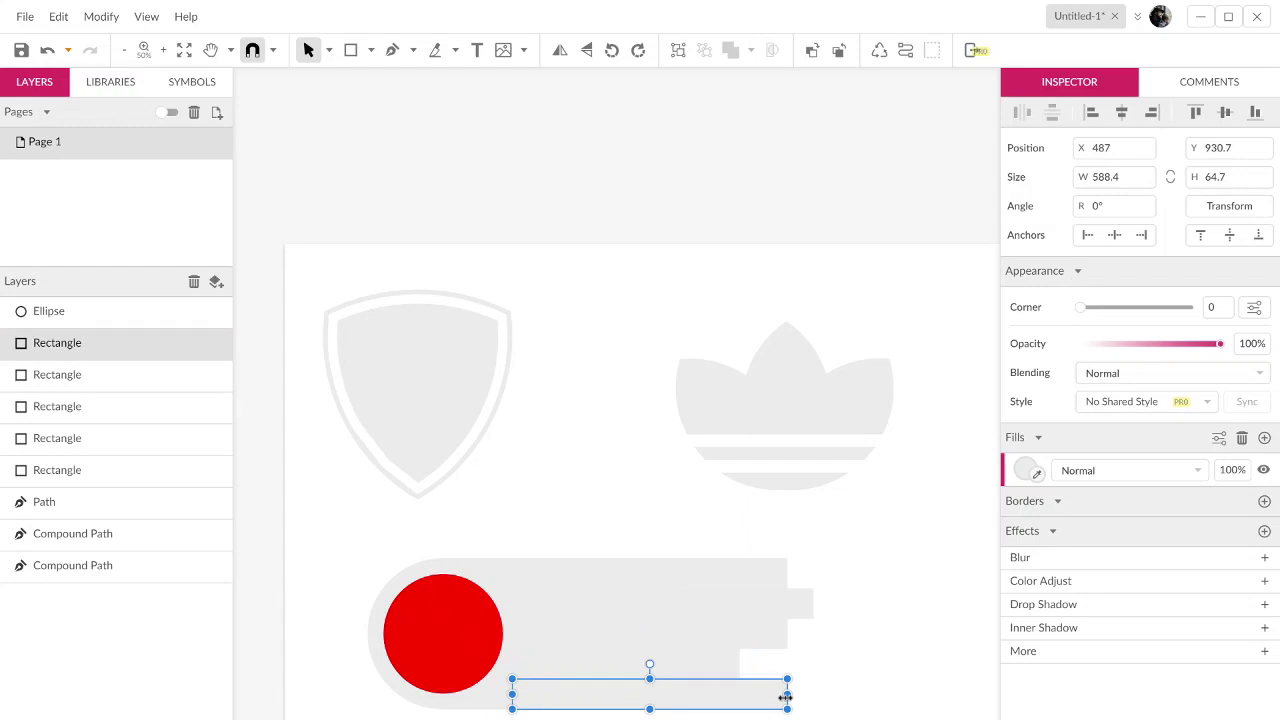
pyautogui.moveTo(786, 697); pyautogui.dragTo(826, 695)
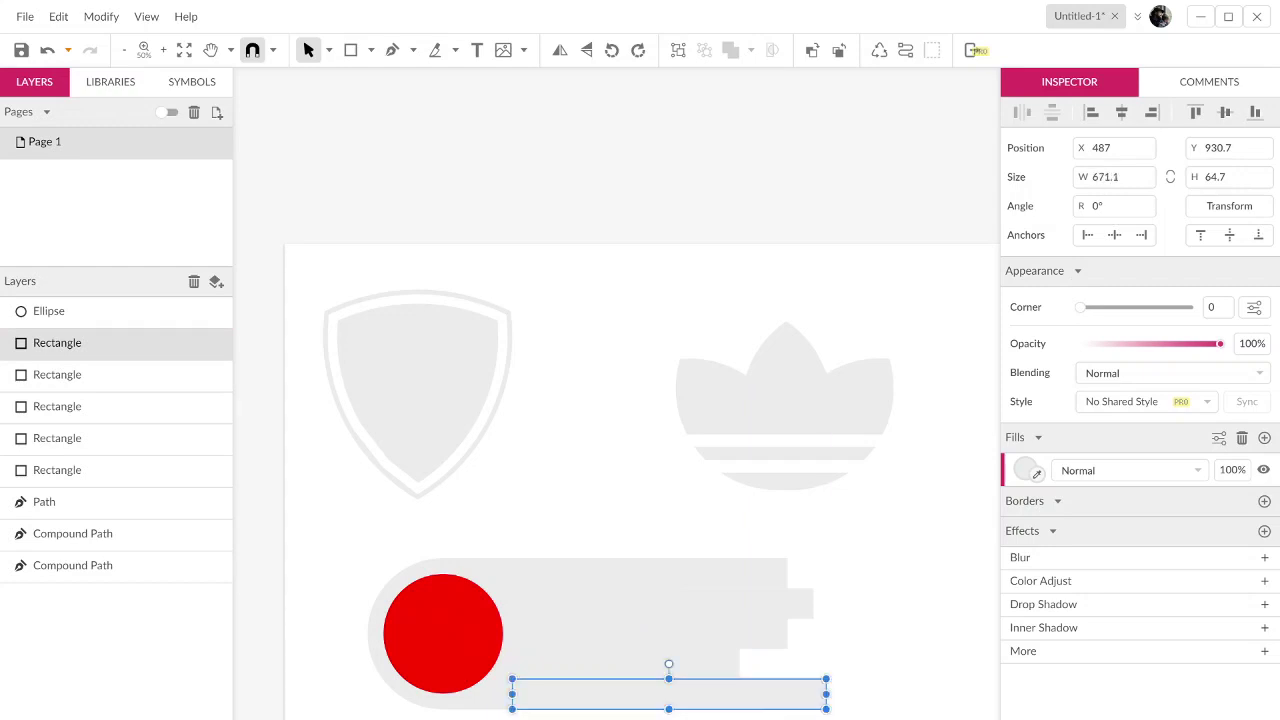
# Step: Unite the lowest bar with the rounded body path and convert the result to a single path
pyautogui.click(574, 717)
pyautogui.click(586, 706)
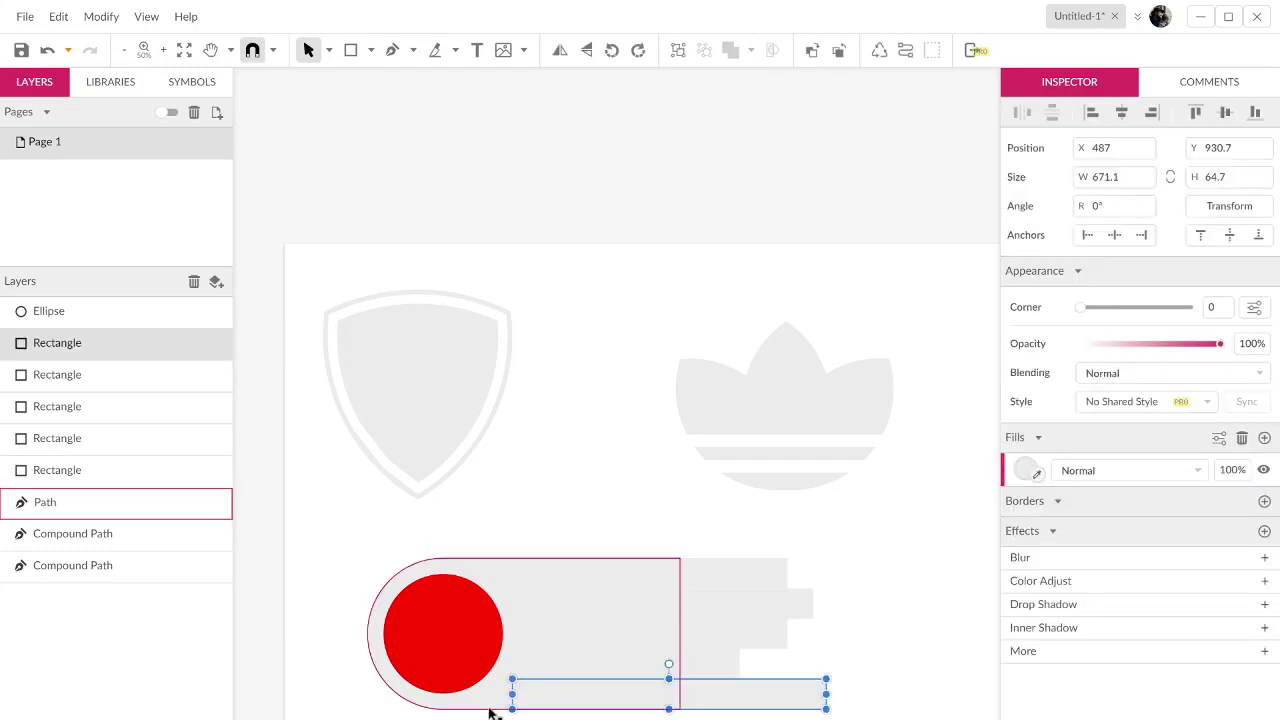
pyautogui.keyDown('shift'); pyautogui.click(490, 710); pyautogui.keyUp('shift')
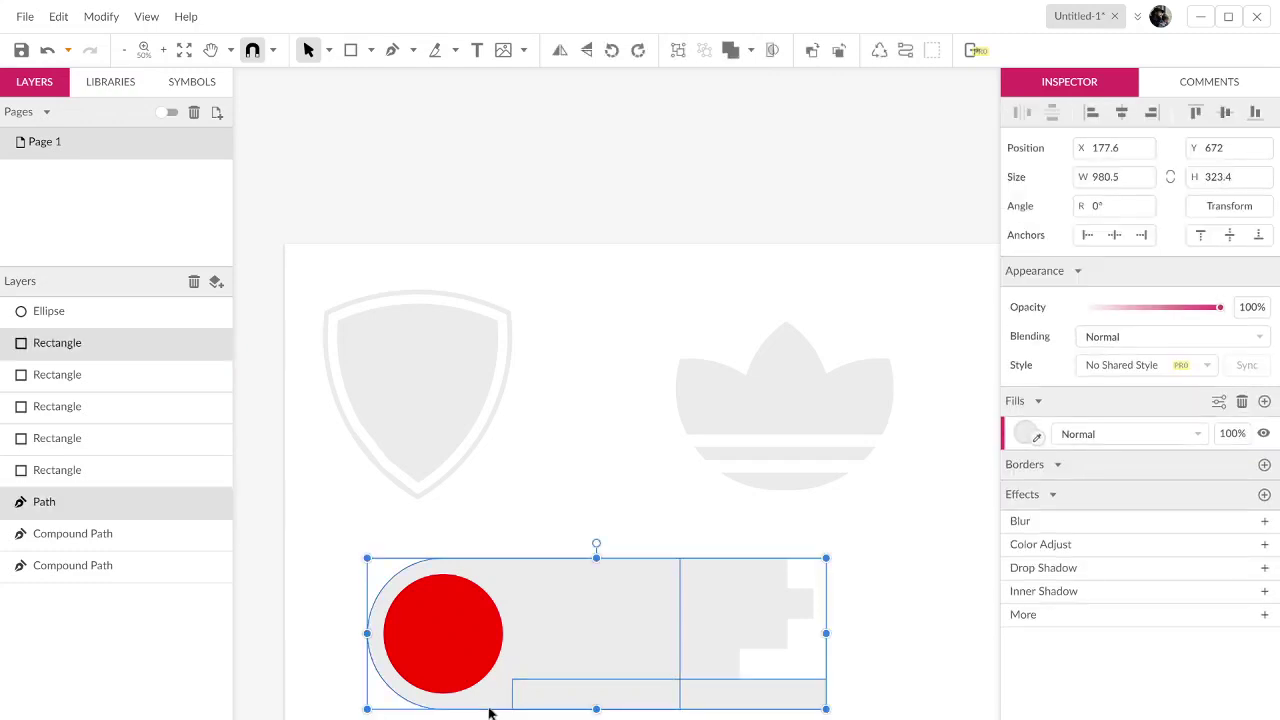
pyautogui.click(731, 51)
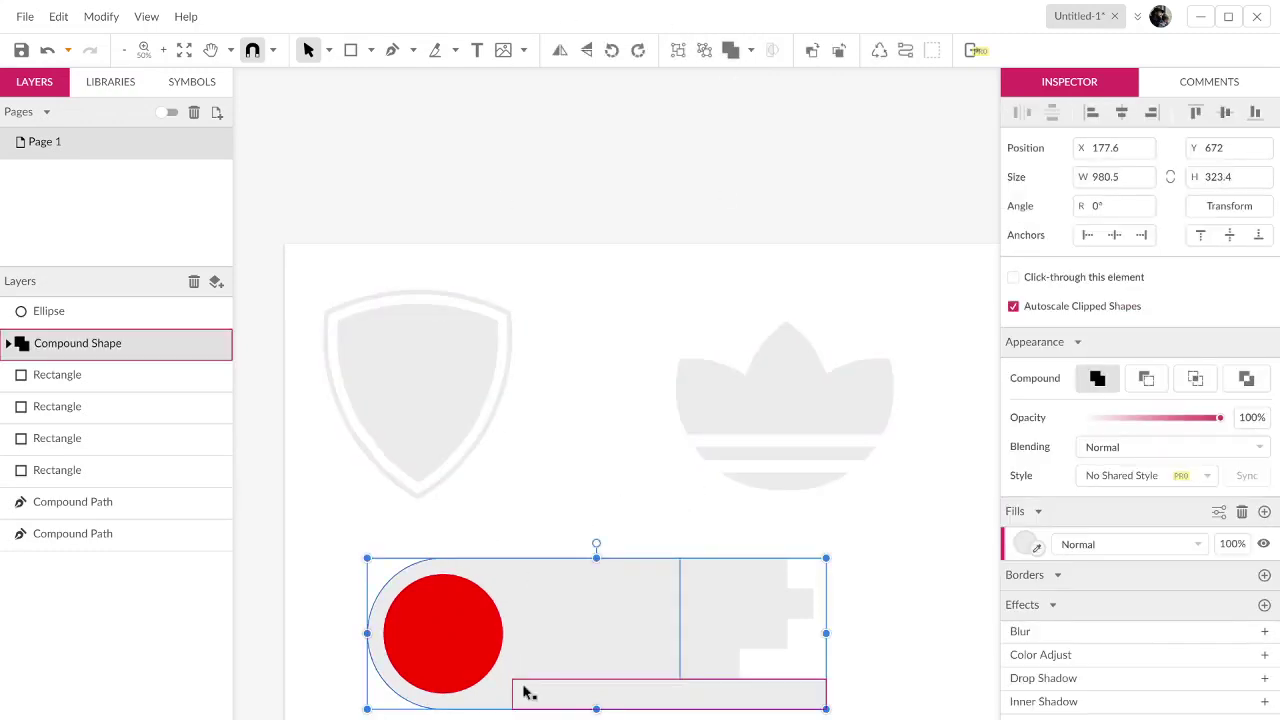
pyautogui.rightClick(527, 692)
pyautogui.click(570, 528)
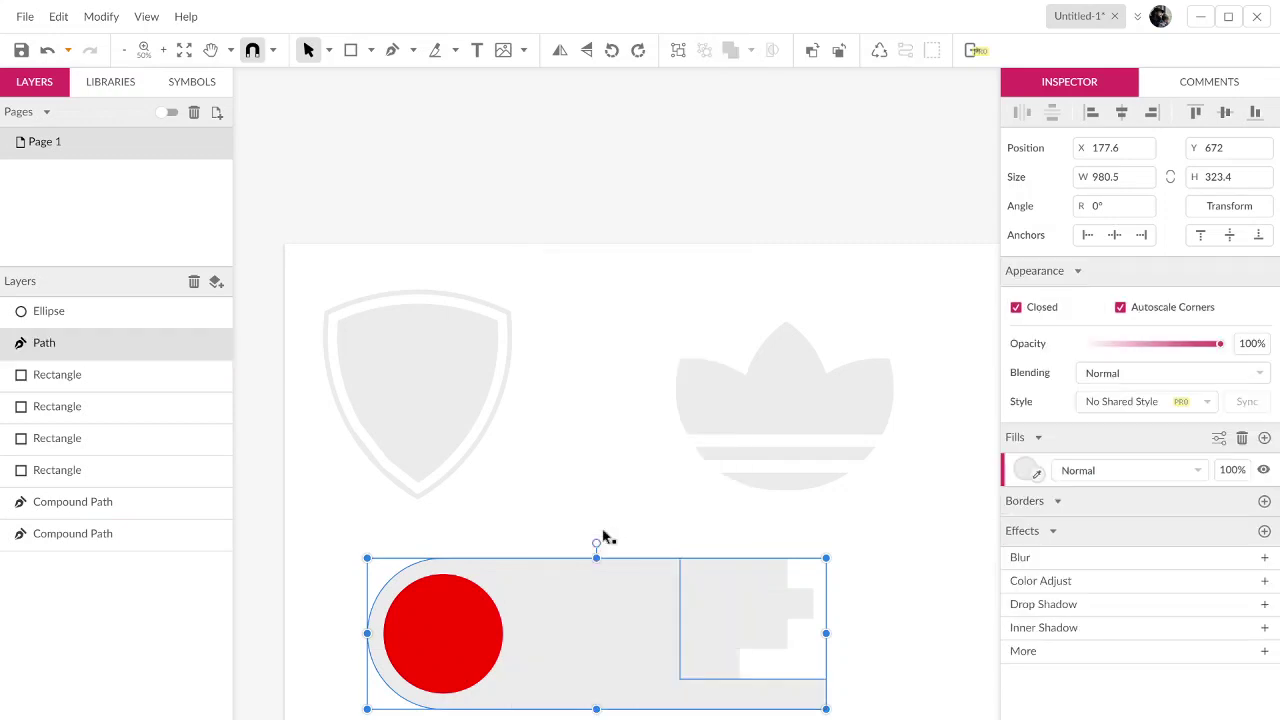
# Step: Round the fourth bar's corners fully, to a radius of 32.3
pyautogui.click(745, 641)
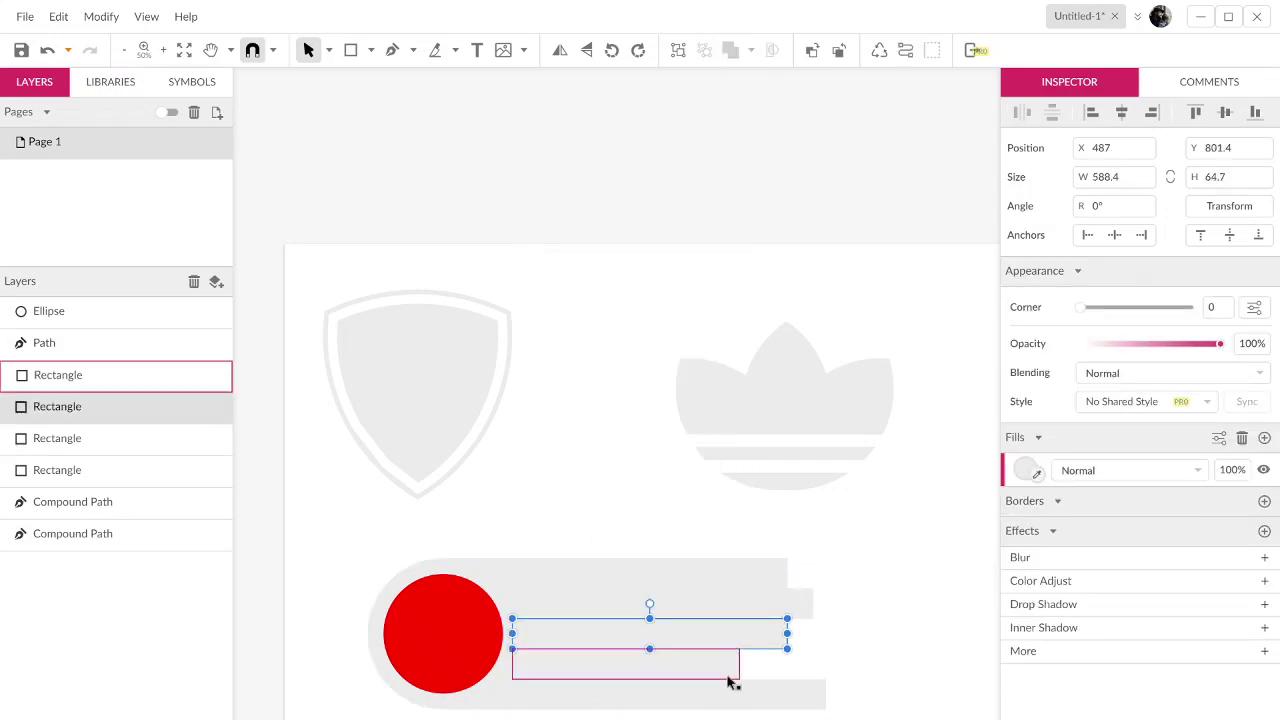
pyautogui.click(731, 678)
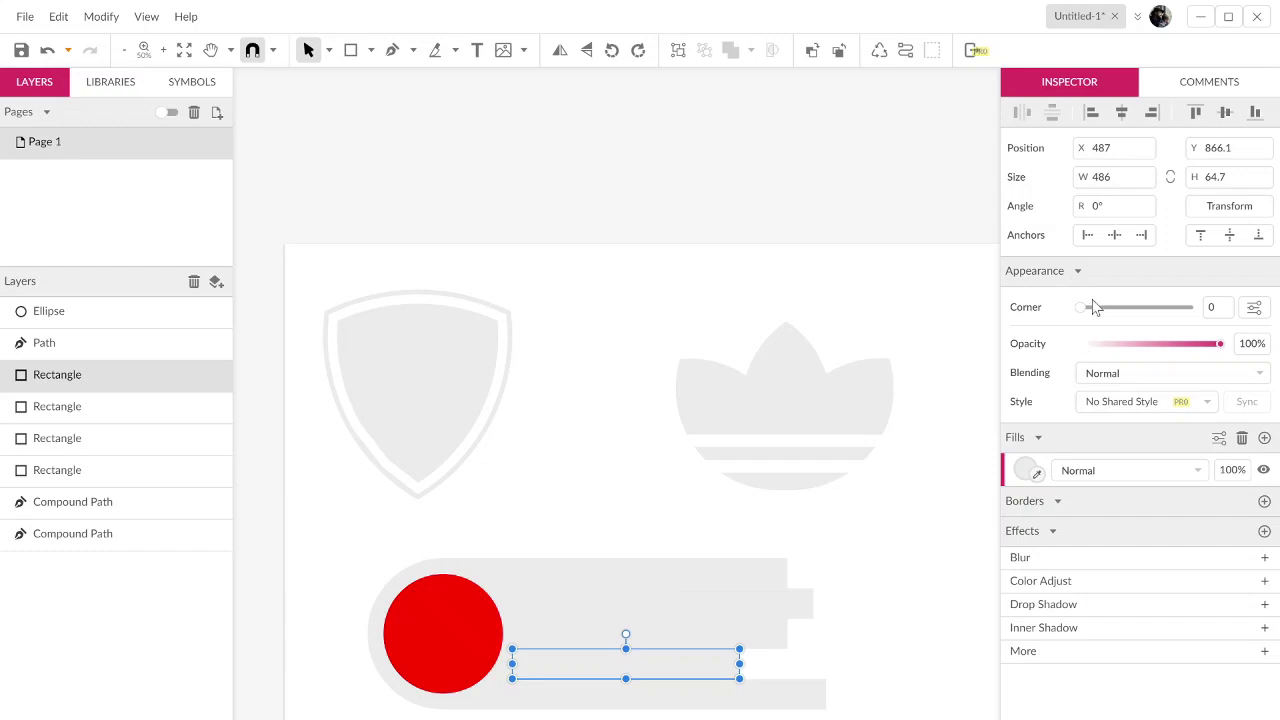
pyautogui.moveTo(1090, 314); pyautogui.dragTo(1252, 308)
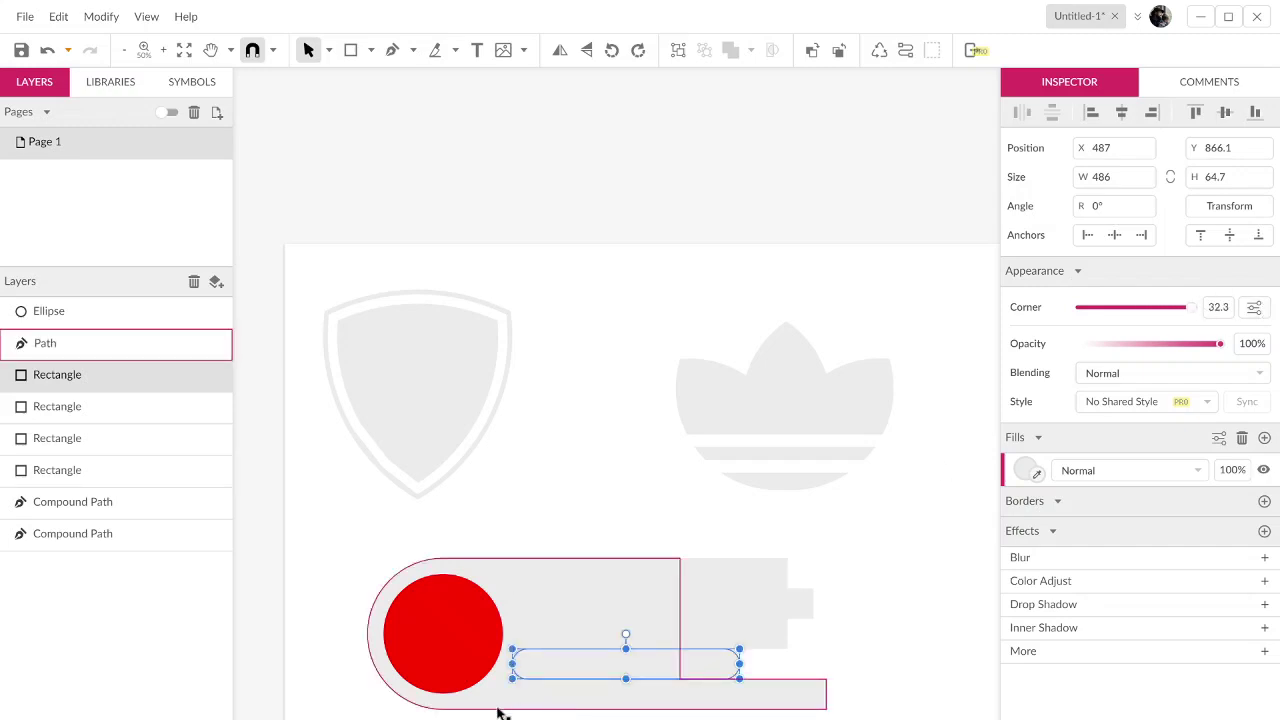
# Step: Try to subtract the rounded fourth bar from the body path, and undo the subtraction
pyautogui.click(459, 712)
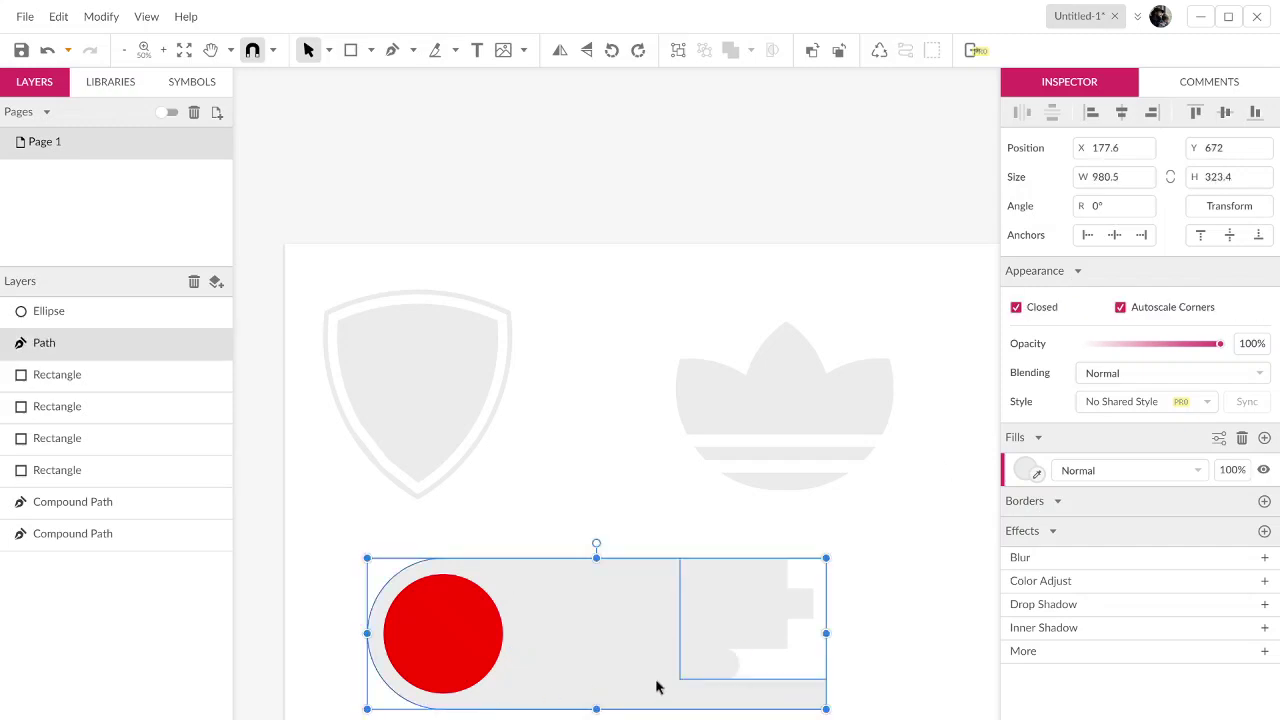
pyautogui.click(730, 670)
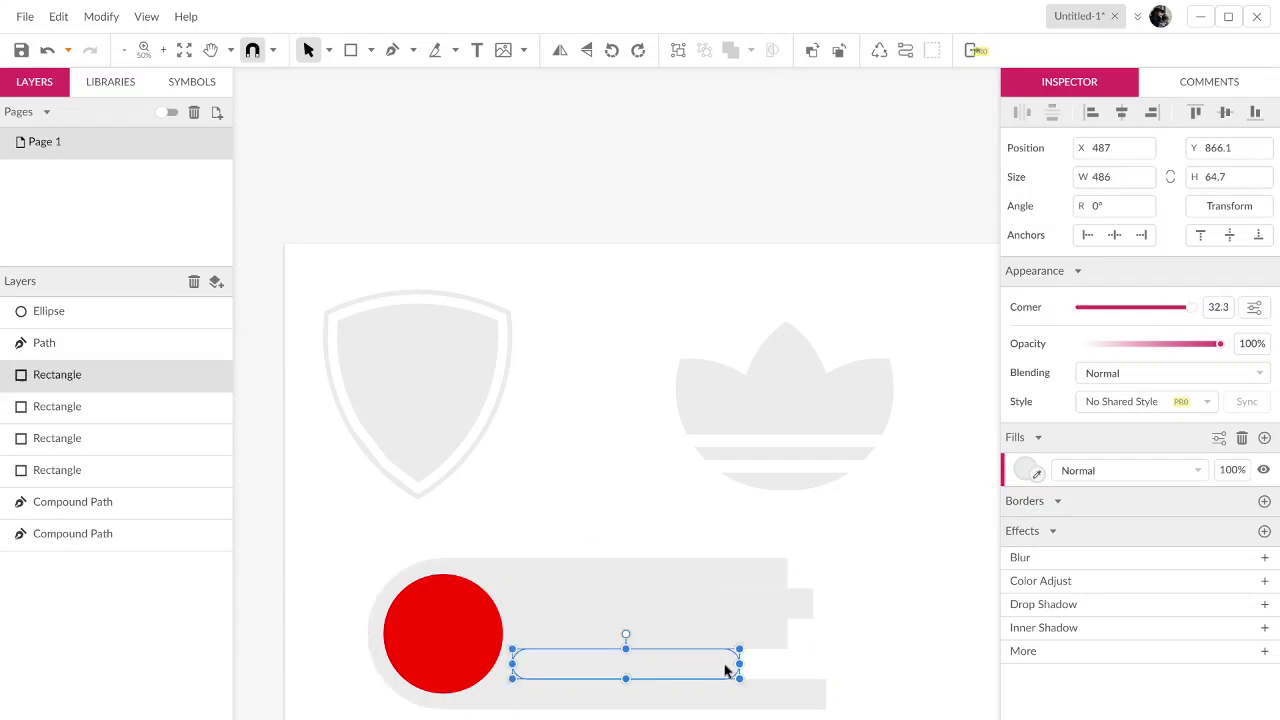
pyautogui.click(494, 706)
pyautogui.click(750, 59)
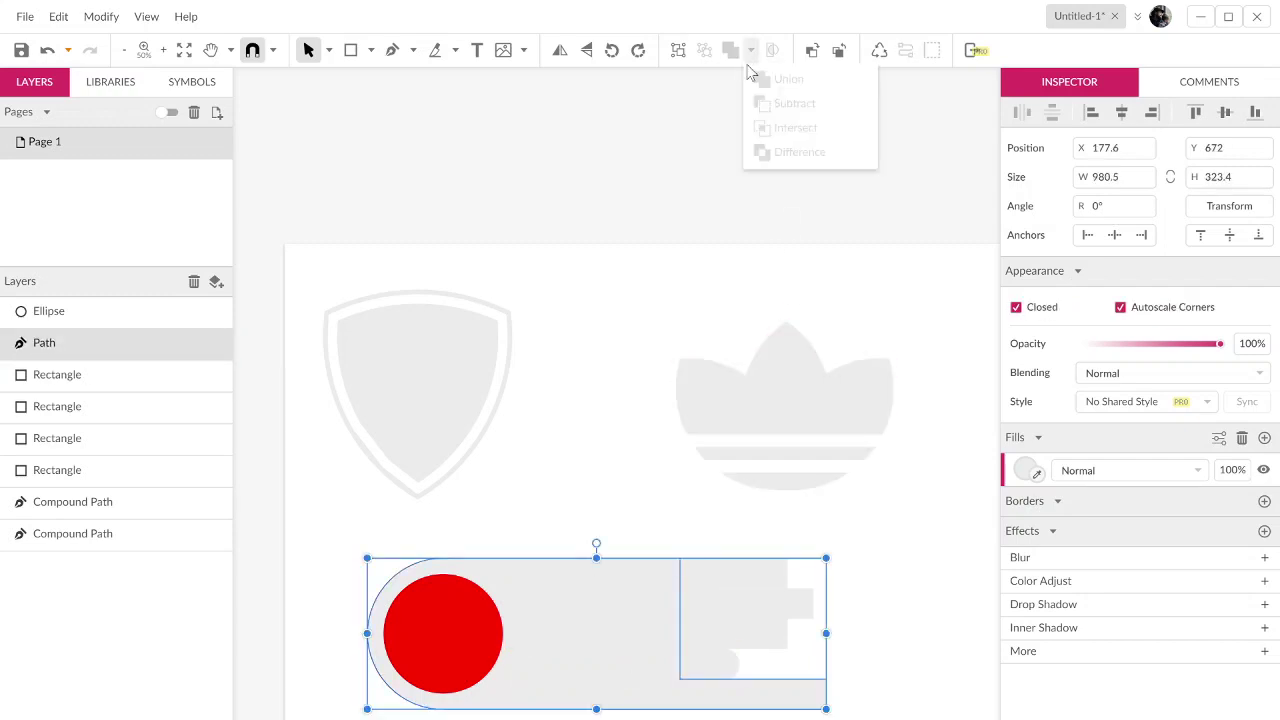
pyautogui.click(966, 642)
pyautogui.click(734, 673)
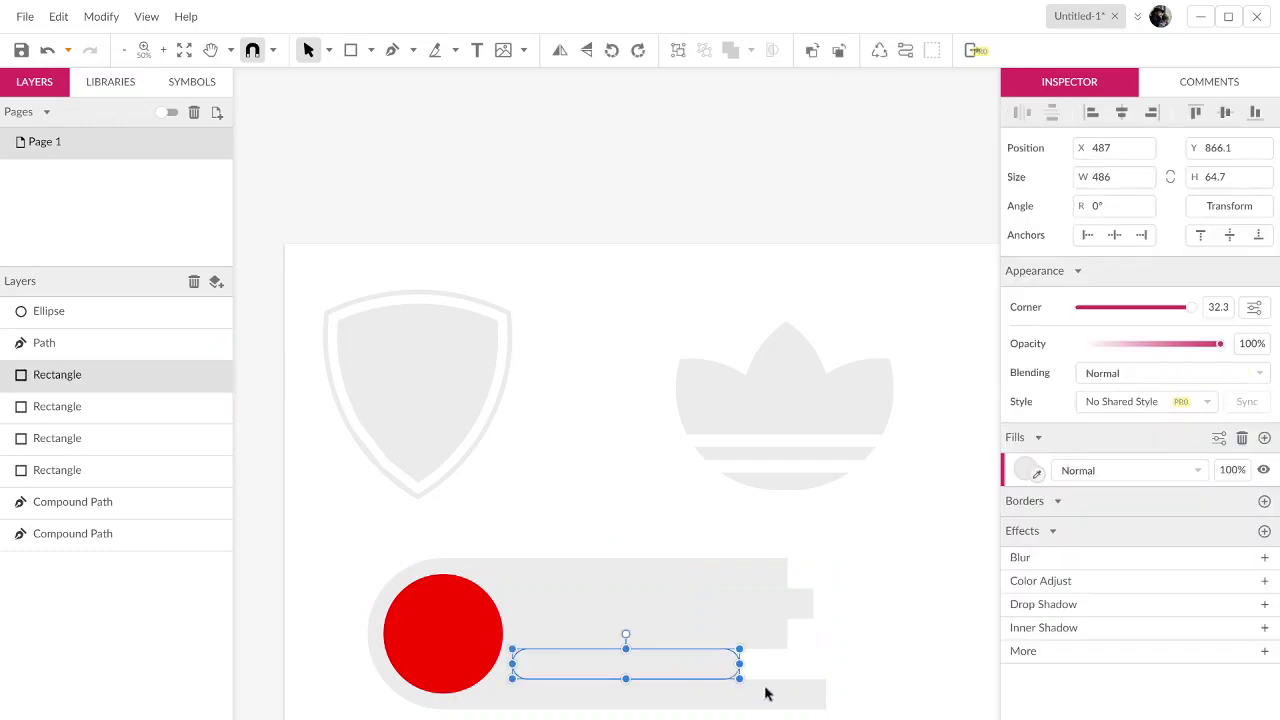
pyautogui.keyDown('shift'); pyautogui.click(797, 705); pyautogui.keyUp('shift')
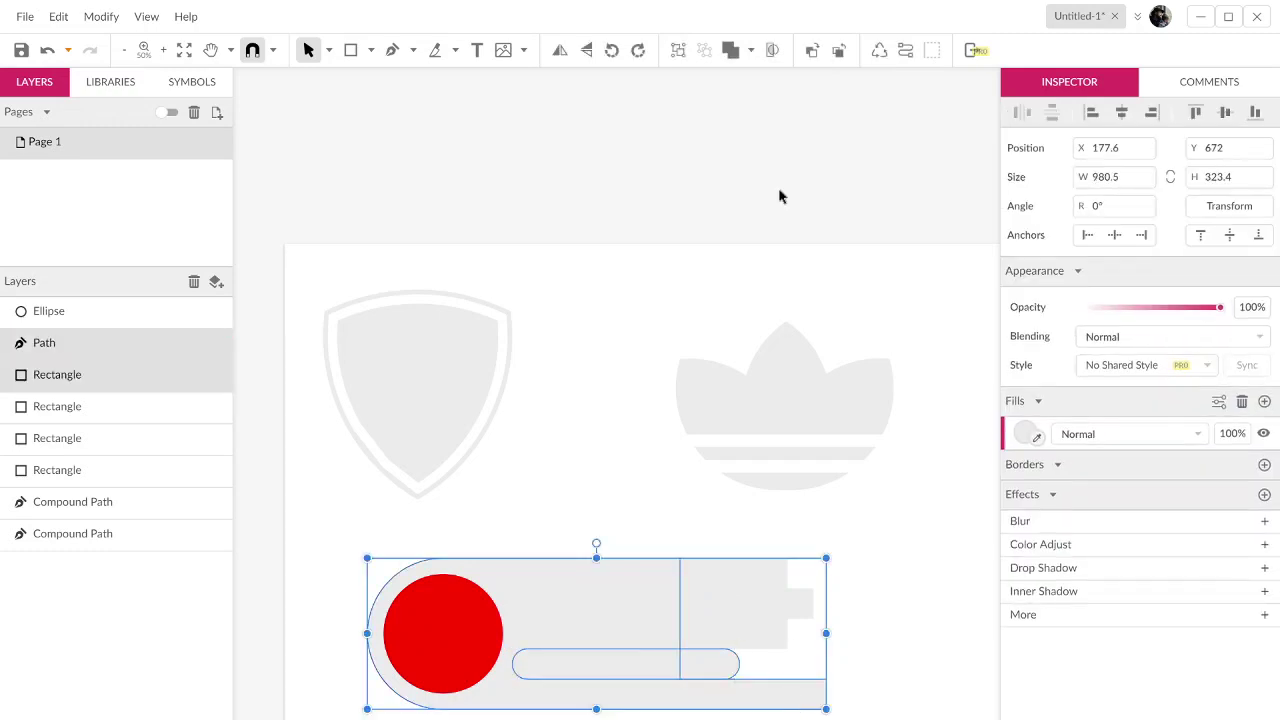
pyautogui.click(751, 58)
pyautogui.click(790, 103)
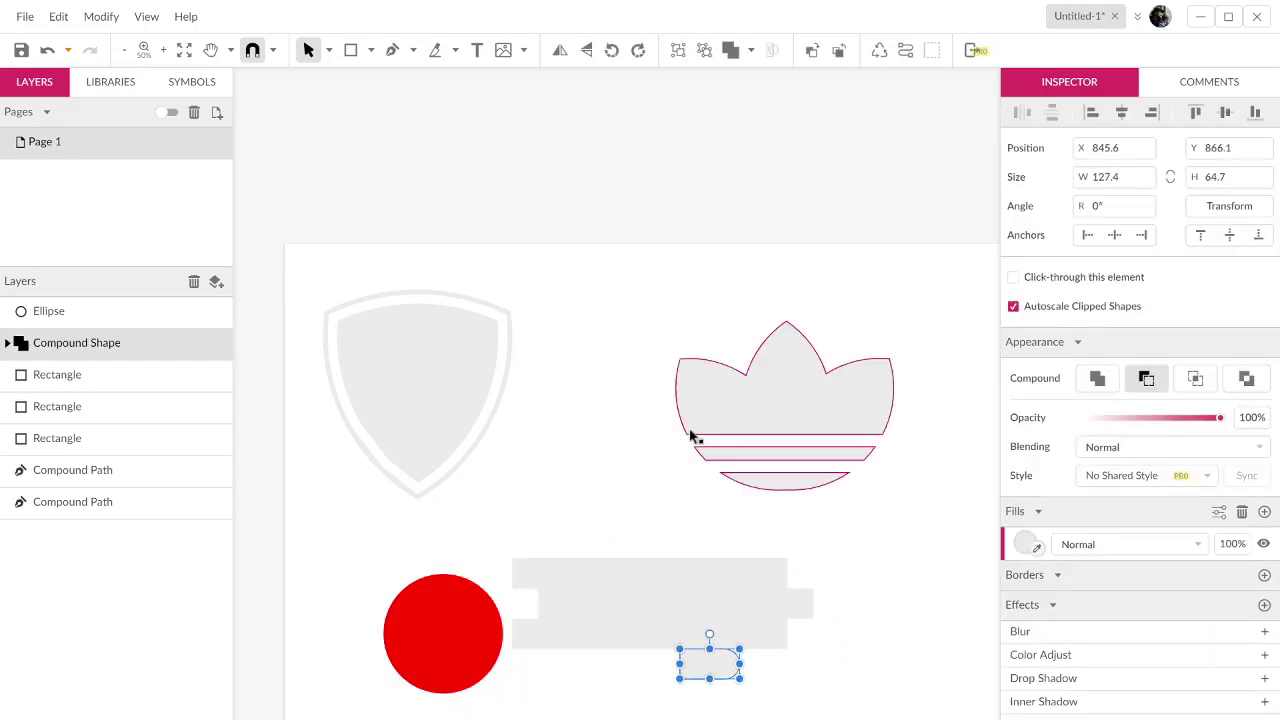
pyautogui.hotkey('ctrl', 'z')
pyautogui.click(778, 716)
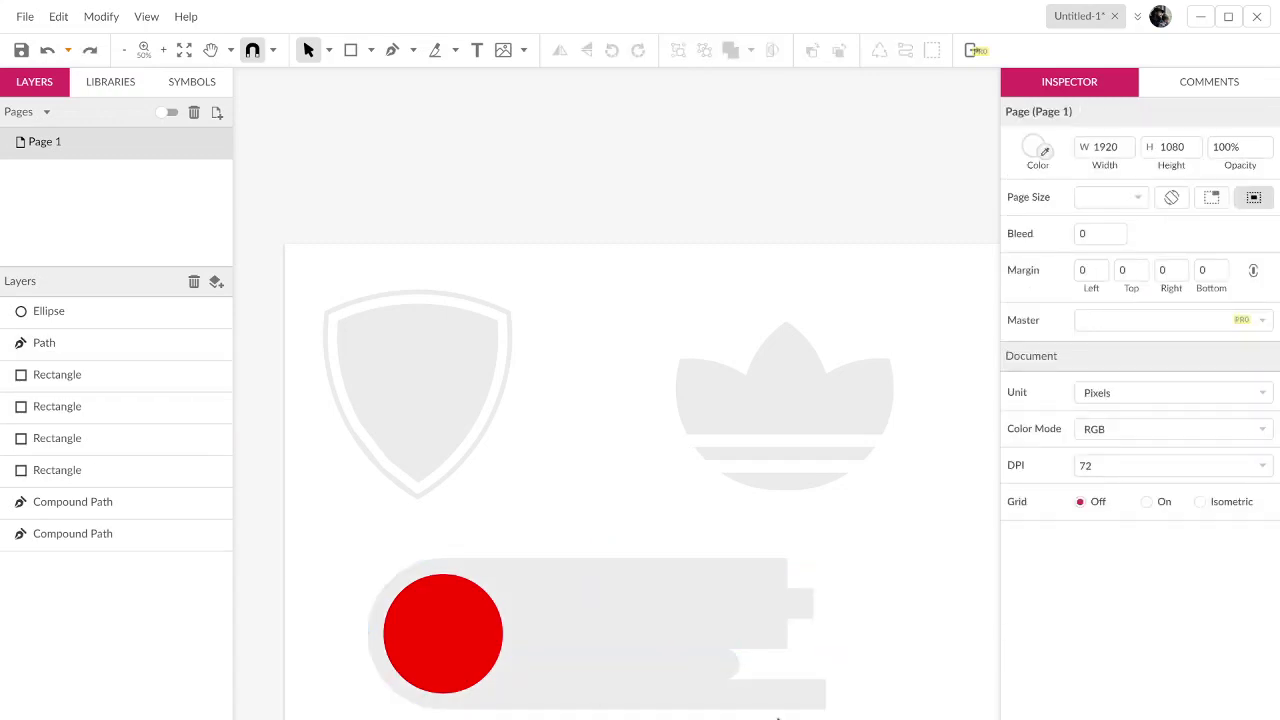
pyautogui.click(758, 712)
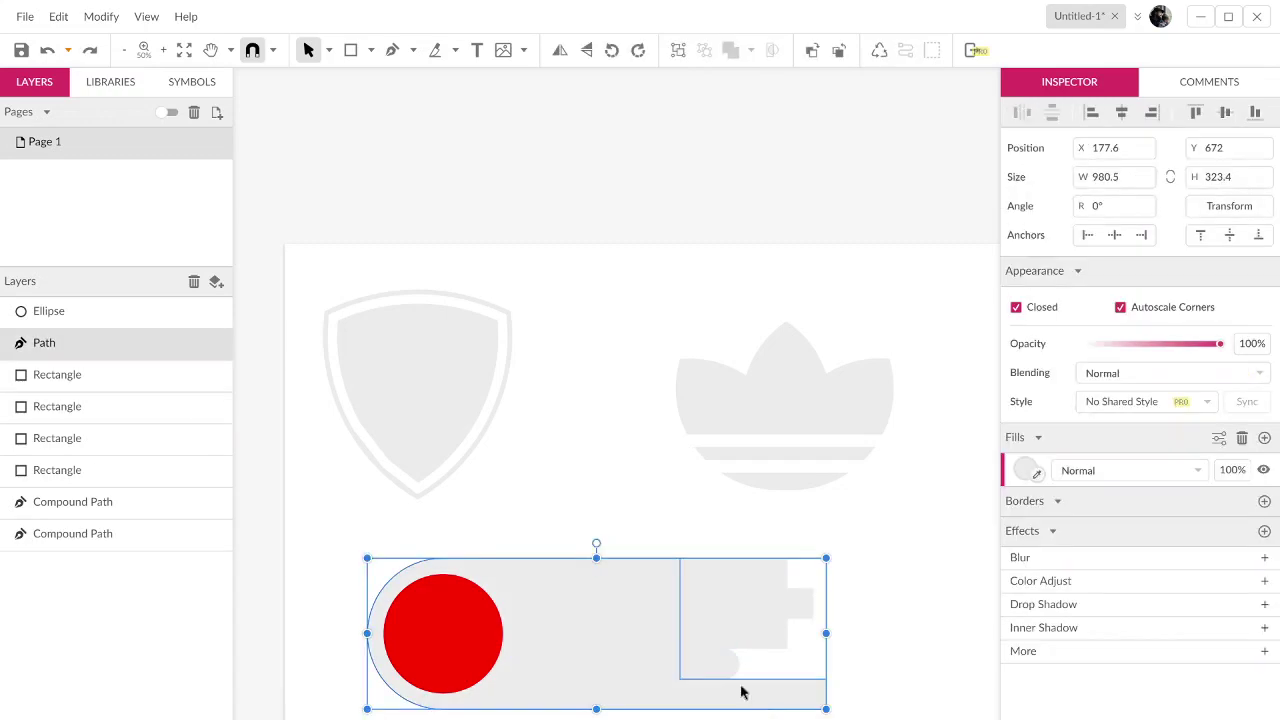
pyautogui.click(735, 678)
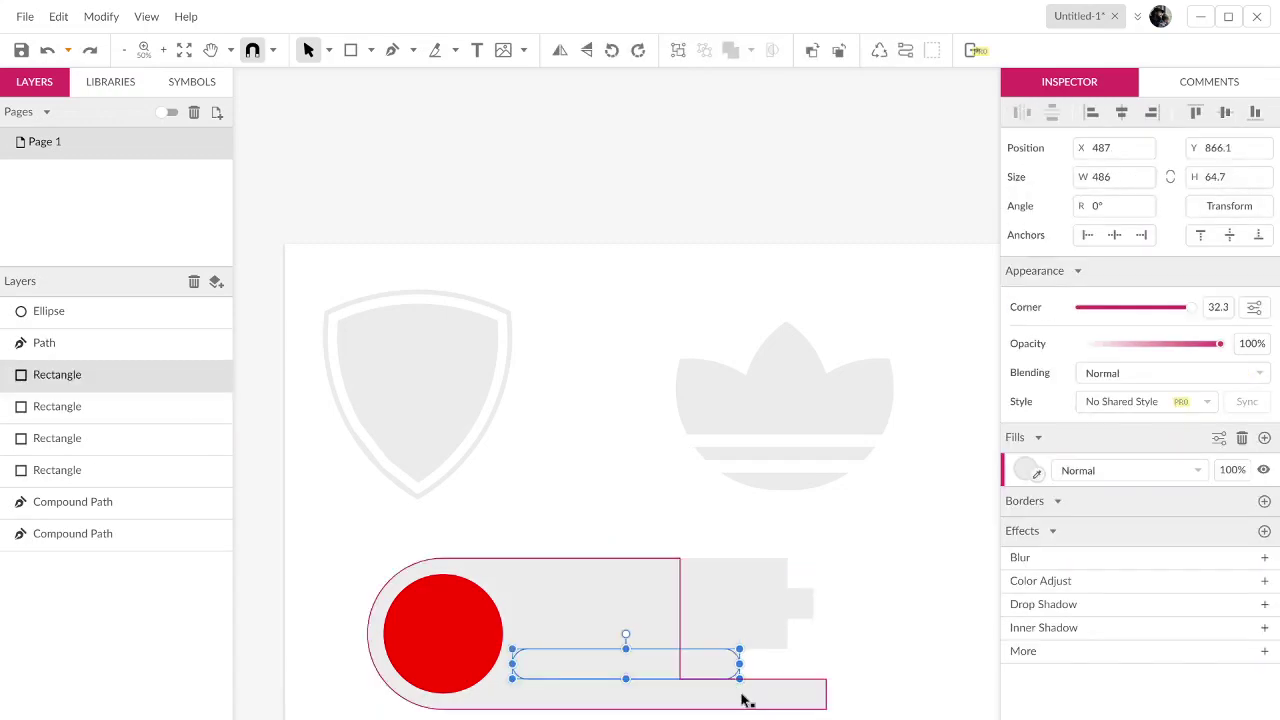
pyautogui.keyDown('shift'); pyautogui.click(741, 697); pyautogui.keyUp('shift')
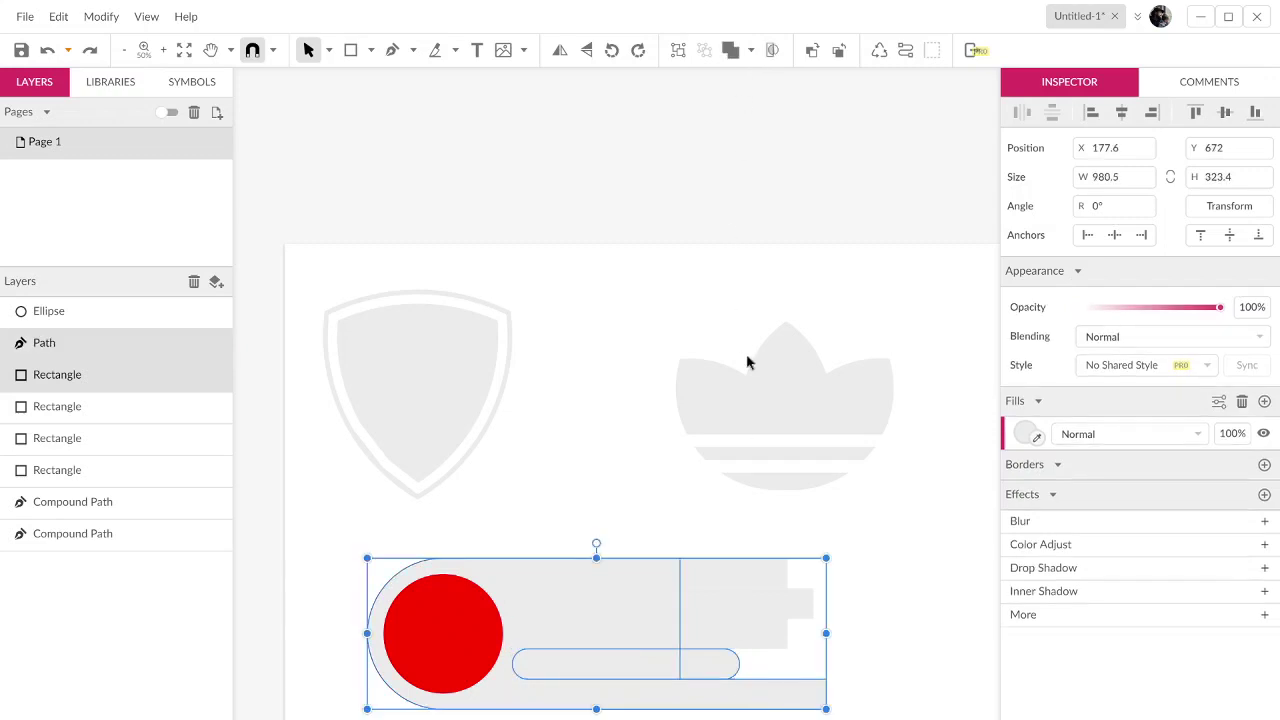
pyautogui.click(800, 663)
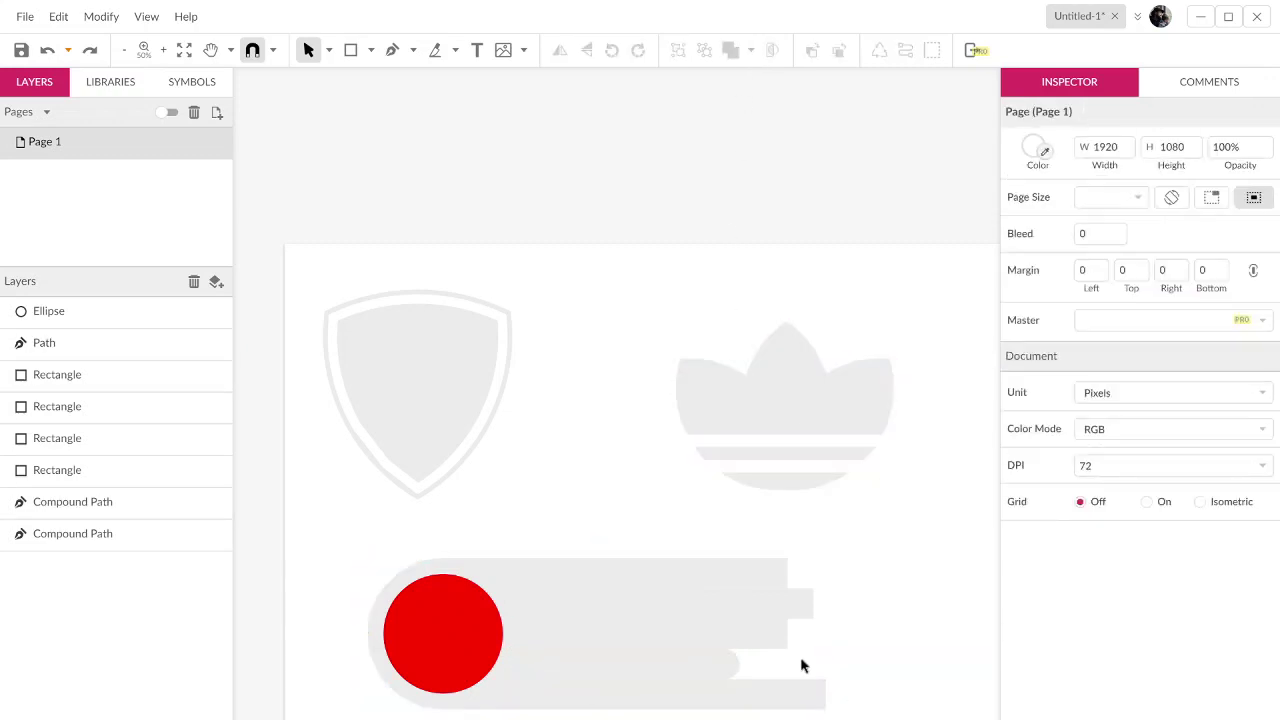
# Step: Bring the rounded fourth bar to the front and fill it with a dark muted red so it stands out
pyautogui.click(716, 685)
pyautogui.click(714, 680)
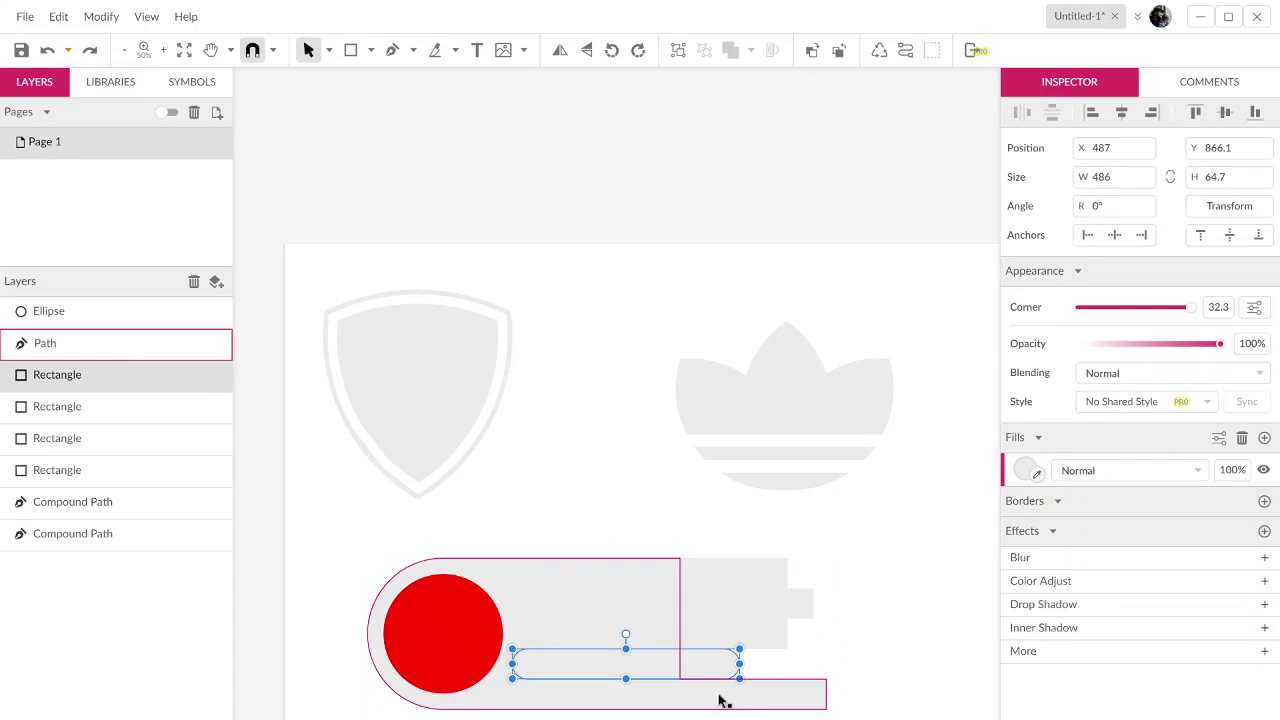
pyautogui.click(711, 680)
pyautogui.click(705, 668)
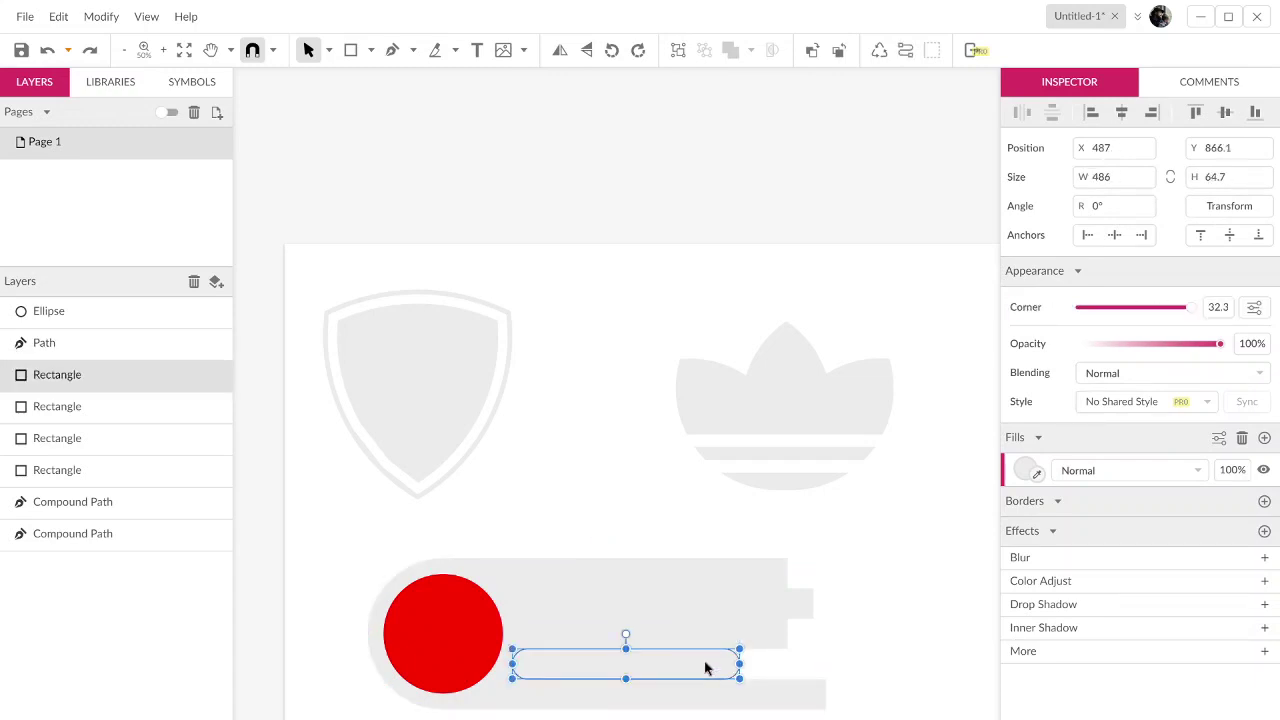
pyautogui.hotkey('ctrl', 'shift', 'Up')
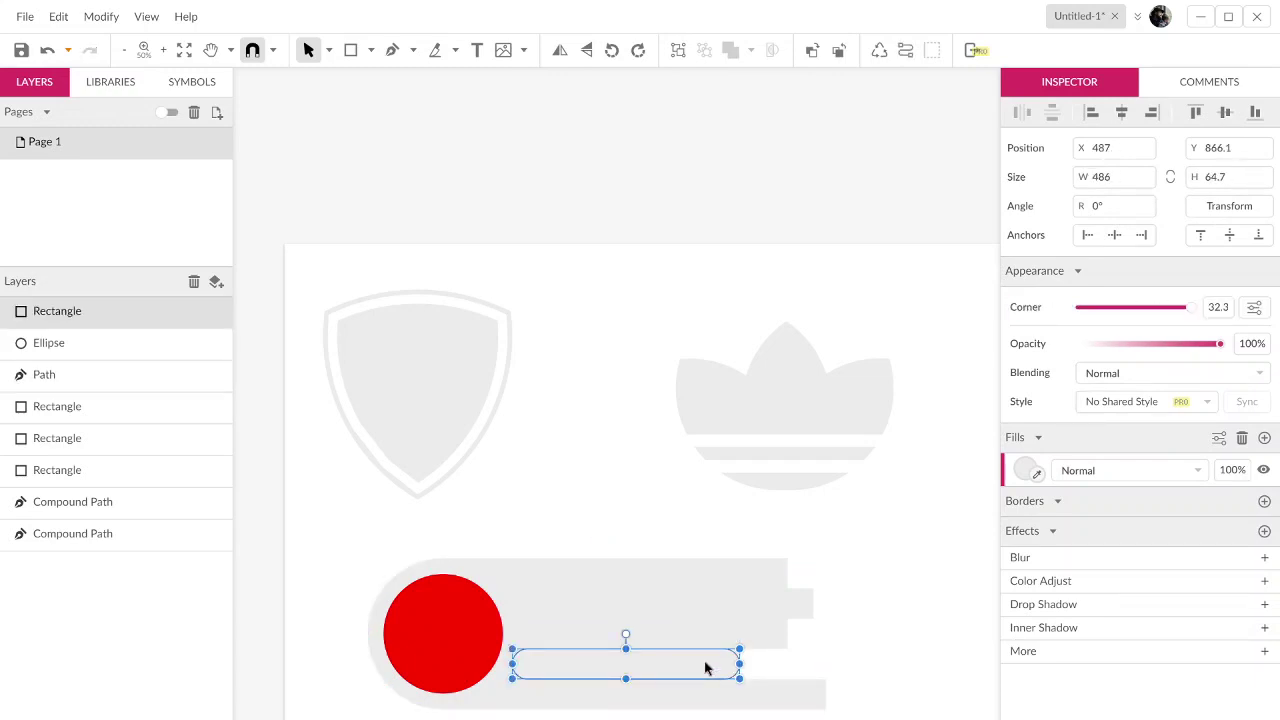
pyautogui.click(1028, 470)
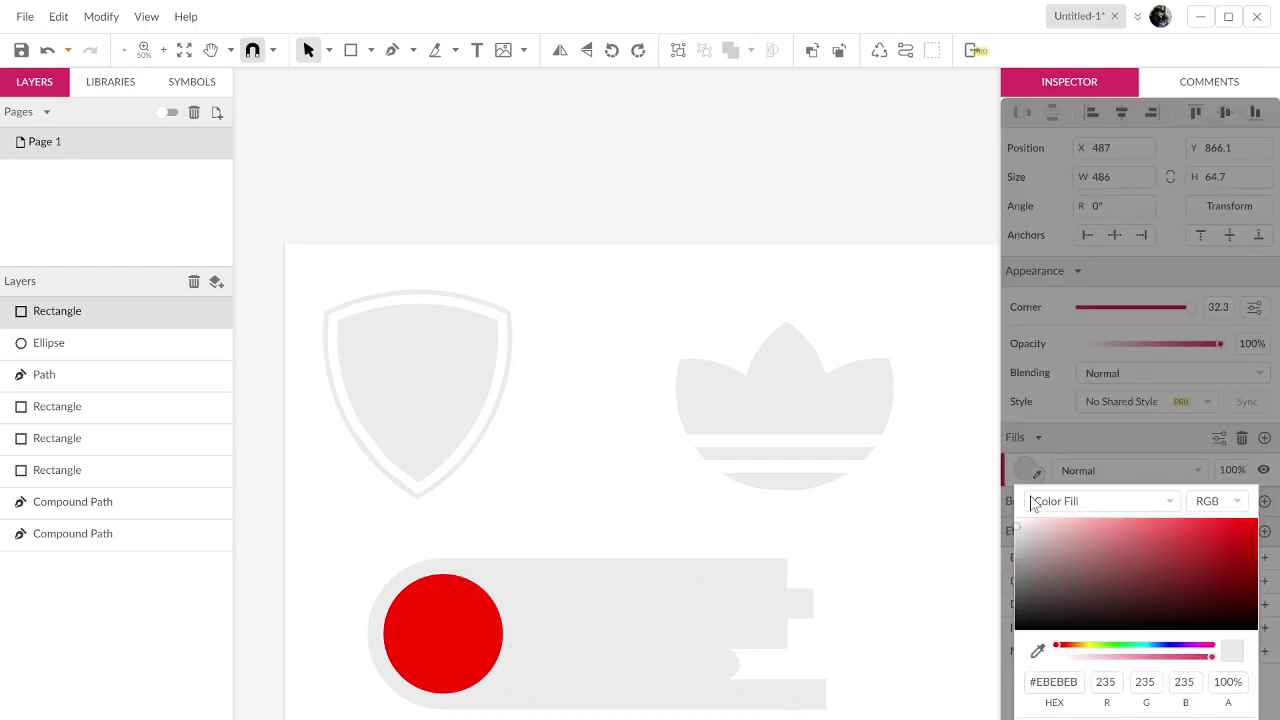
pyautogui.click(1106, 575)
pyautogui.click(900, 642)
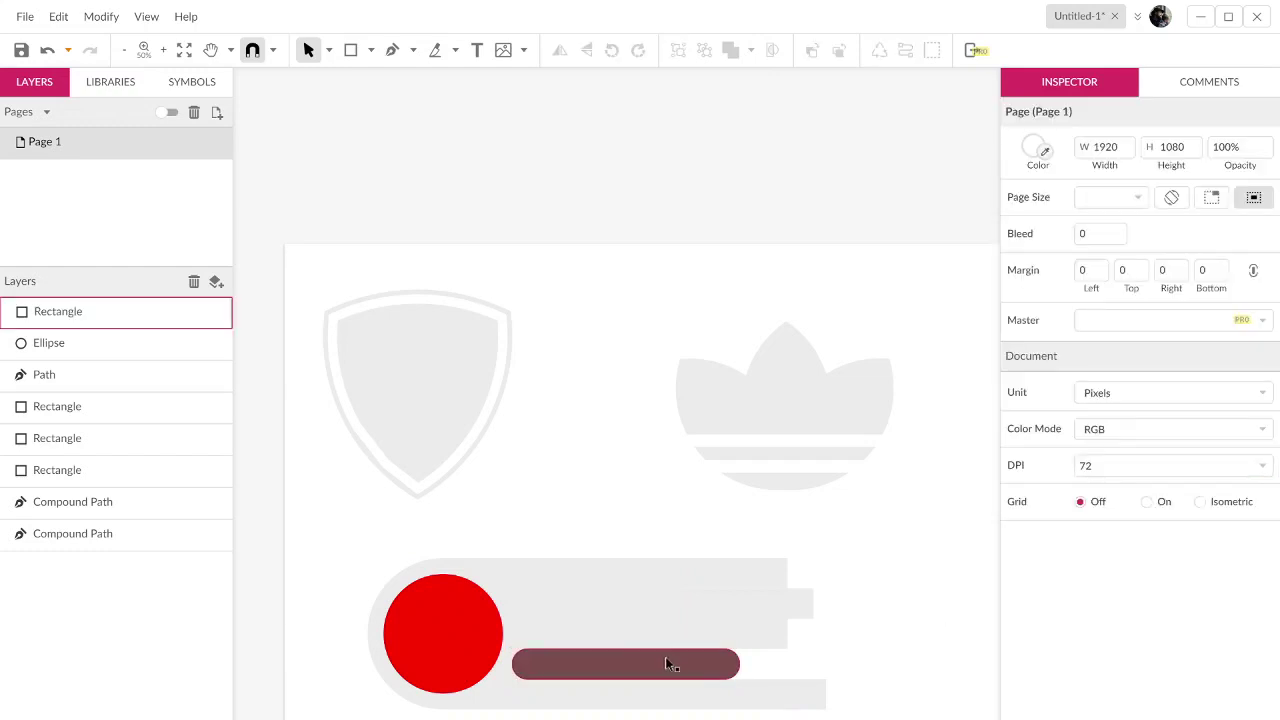
# Step: Subtract the dark red fourth bar from the body path
pyautogui.click(688, 674)
pyautogui.keyDown('shift'); pyautogui.click(781, 709); pyautogui.keyUp('shift')
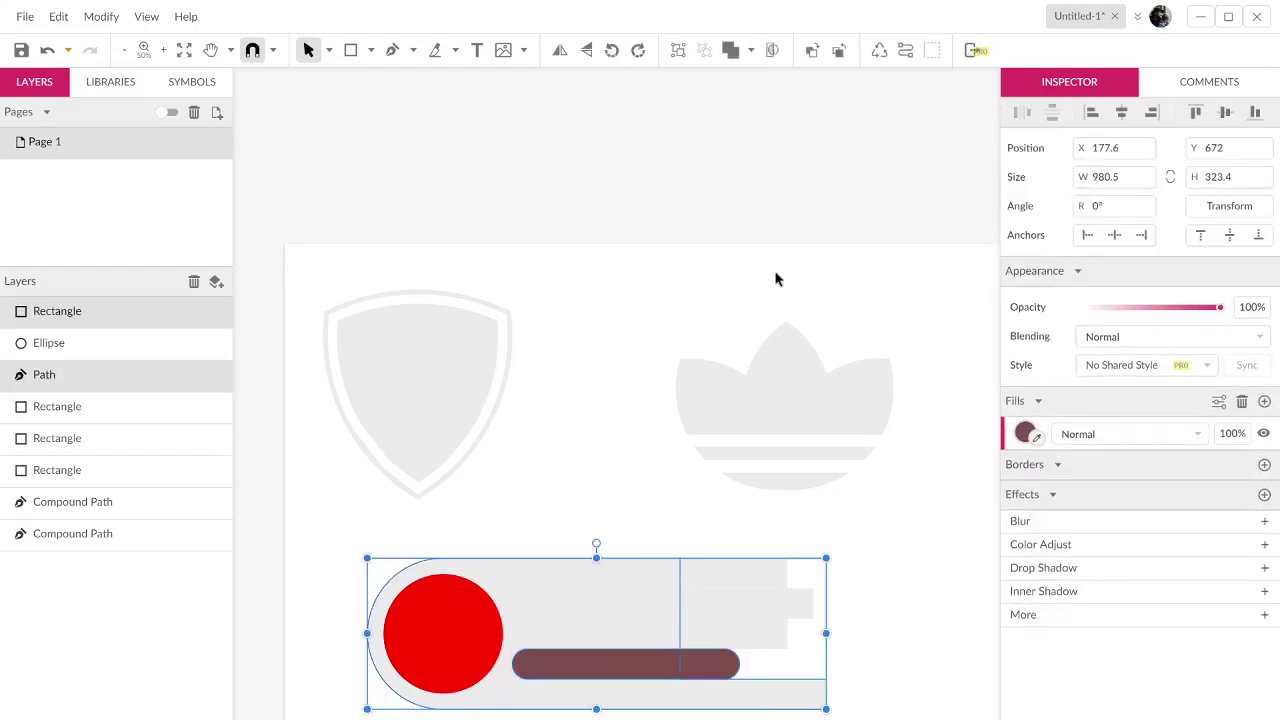
pyautogui.click(751, 50)
pyautogui.click(760, 105)
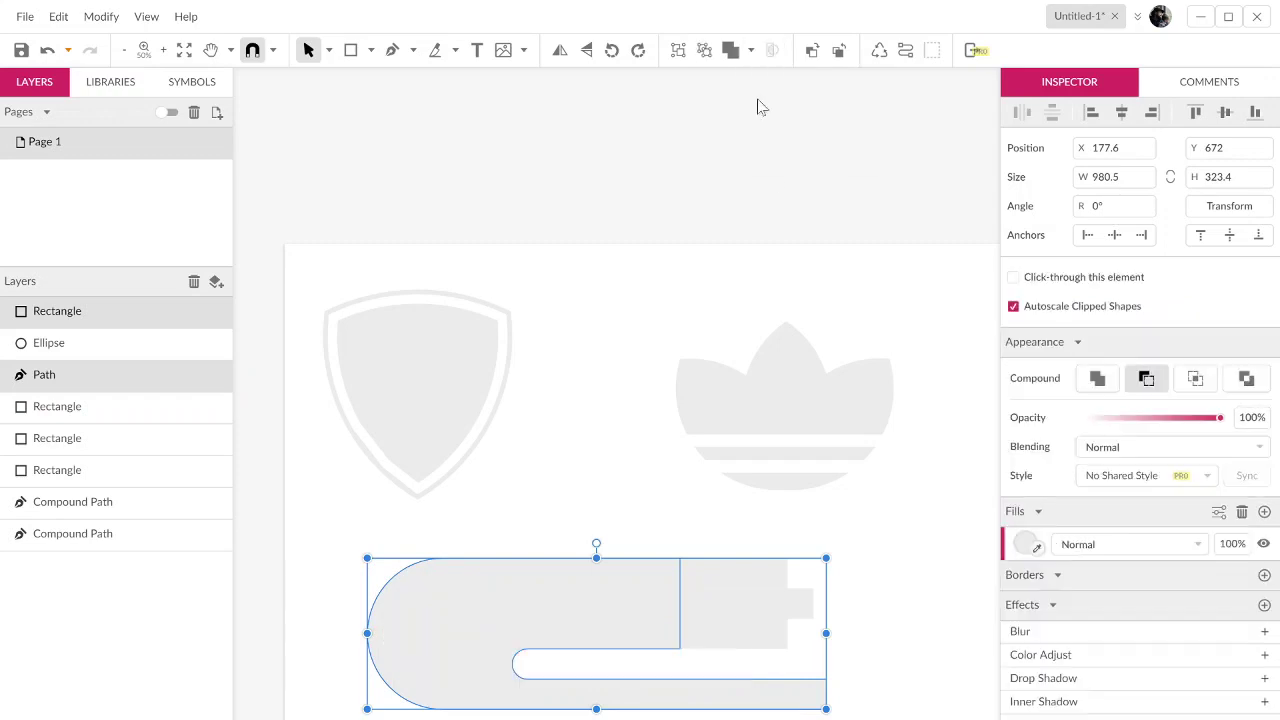
# Step: Convert the subtracted body shape to a path and send it to the back, behind the red circle
pyautogui.rightClick(447, 682)
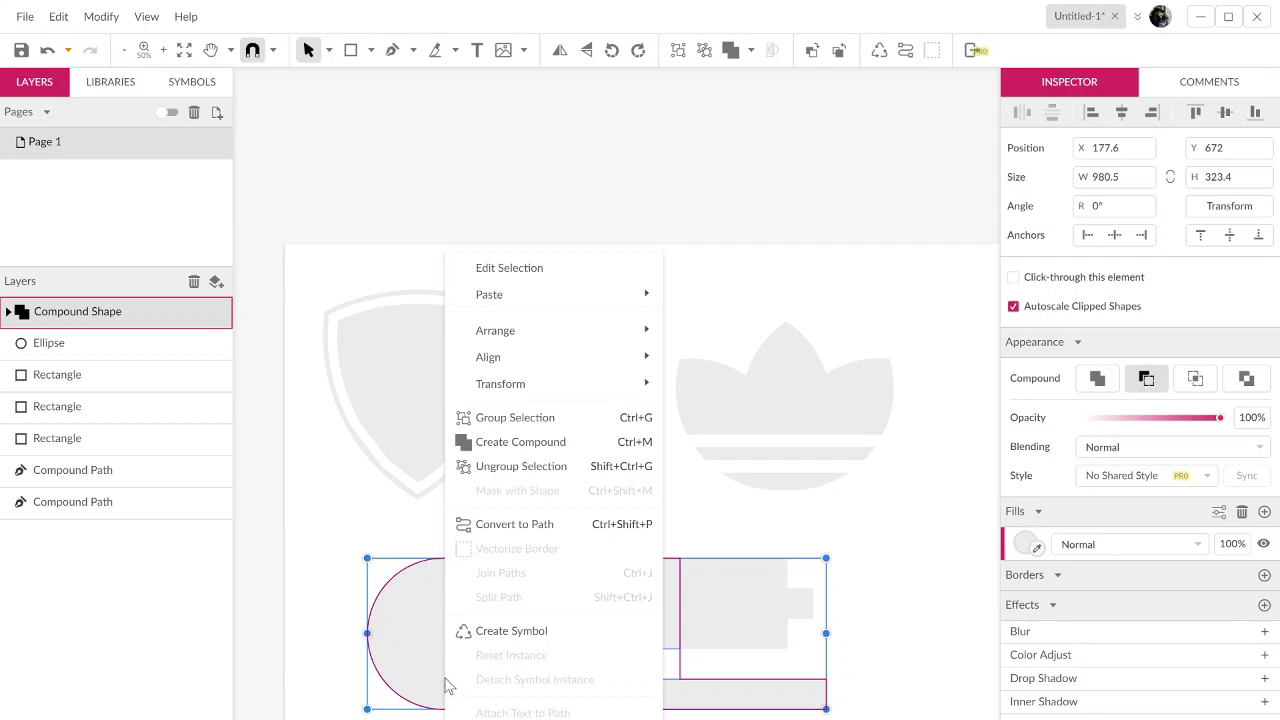
pyautogui.click(517, 525)
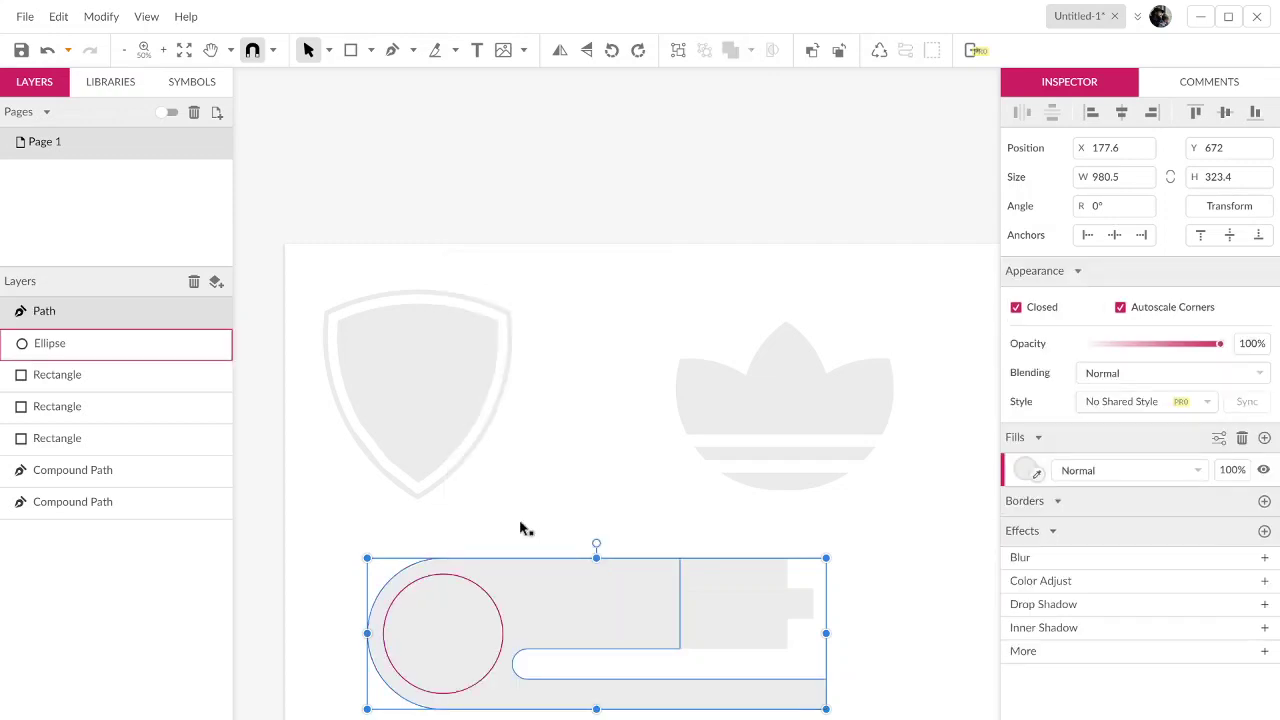
pyautogui.hotkey('ctrl', 'shift', '[')
pyautogui.click(862, 668)
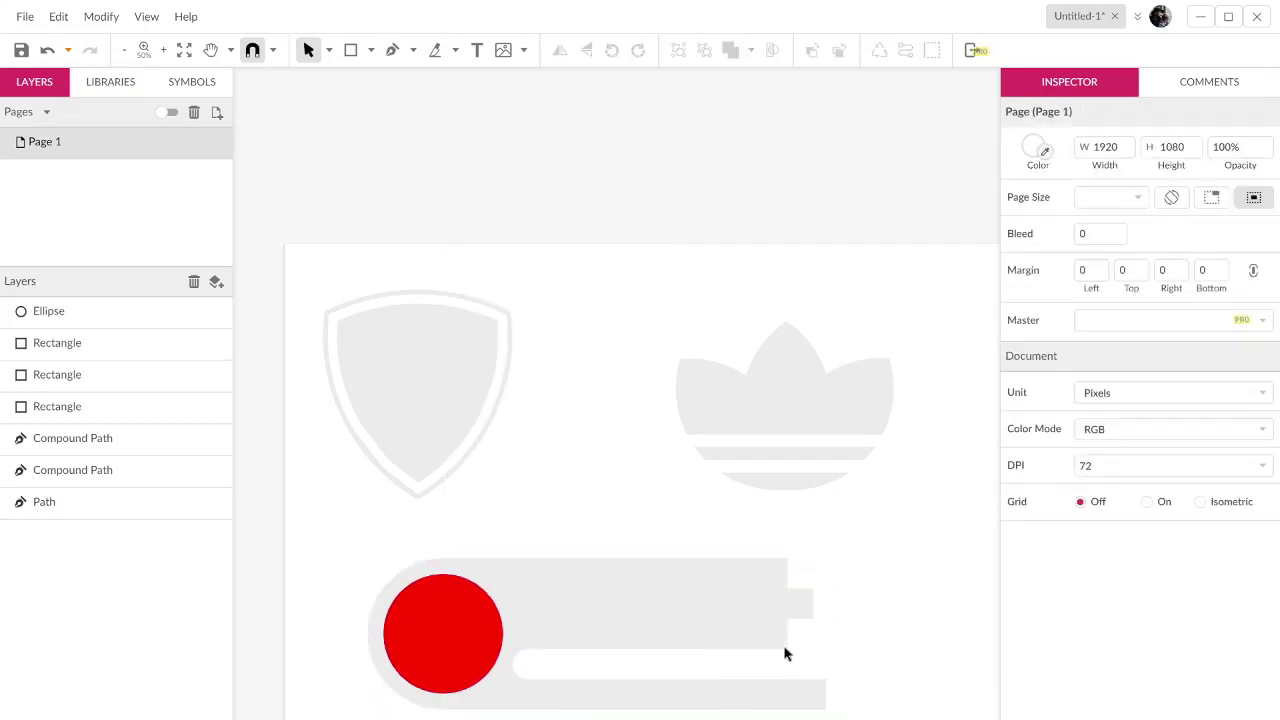
# Step: Unite the third bar, just above the rounded cutout, with the body path
pyautogui.click(773, 647)
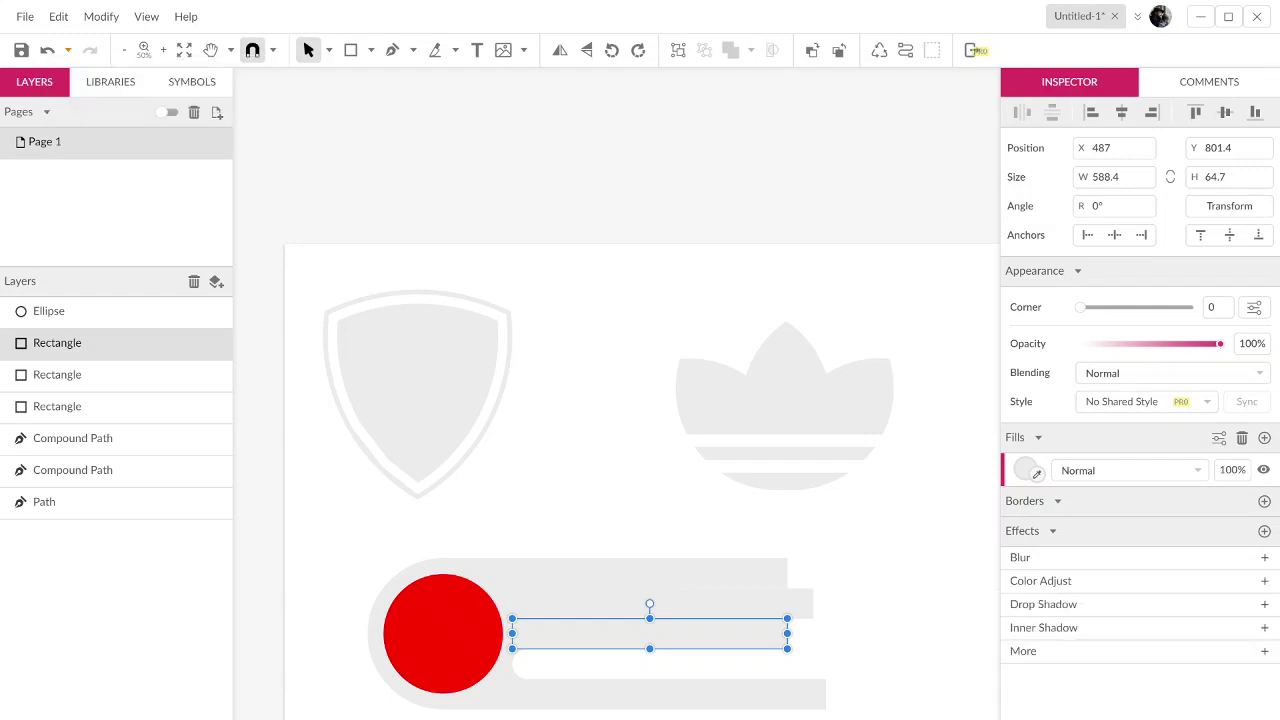
pyautogui.moveTo(560, 600); pyautogui.dragTo(523, 460)
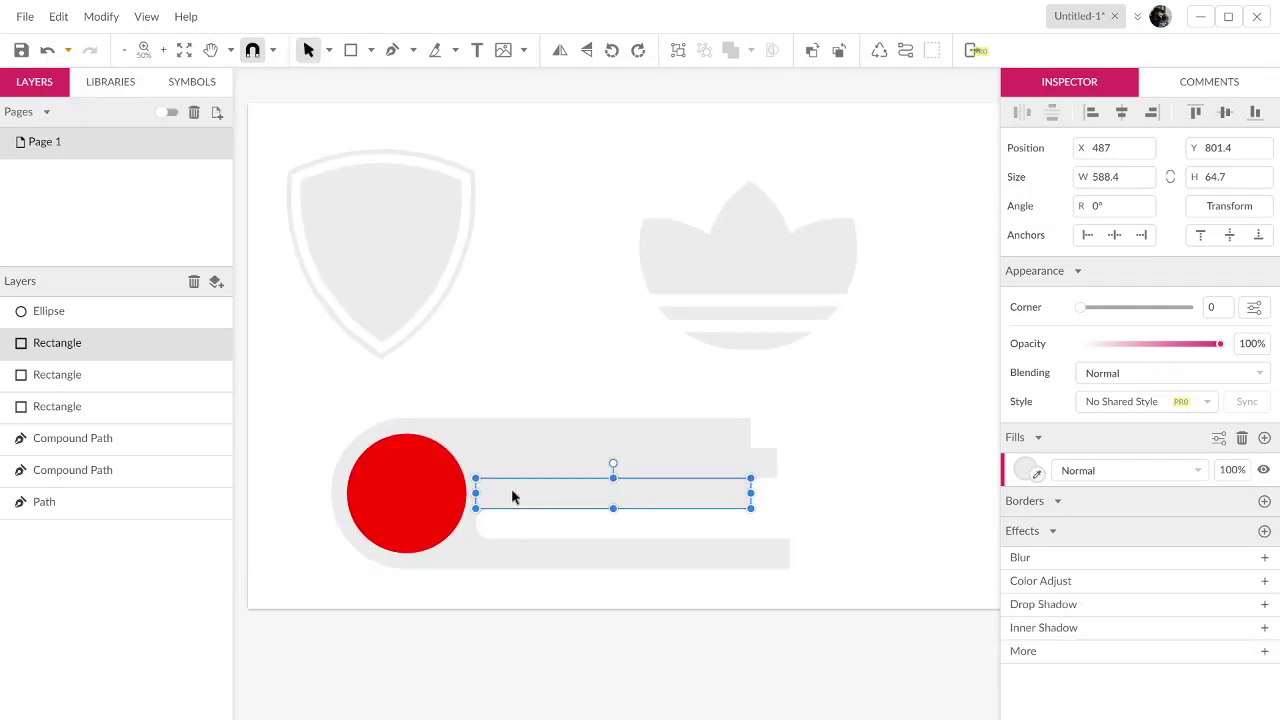
pyautogui.click(487, 561)
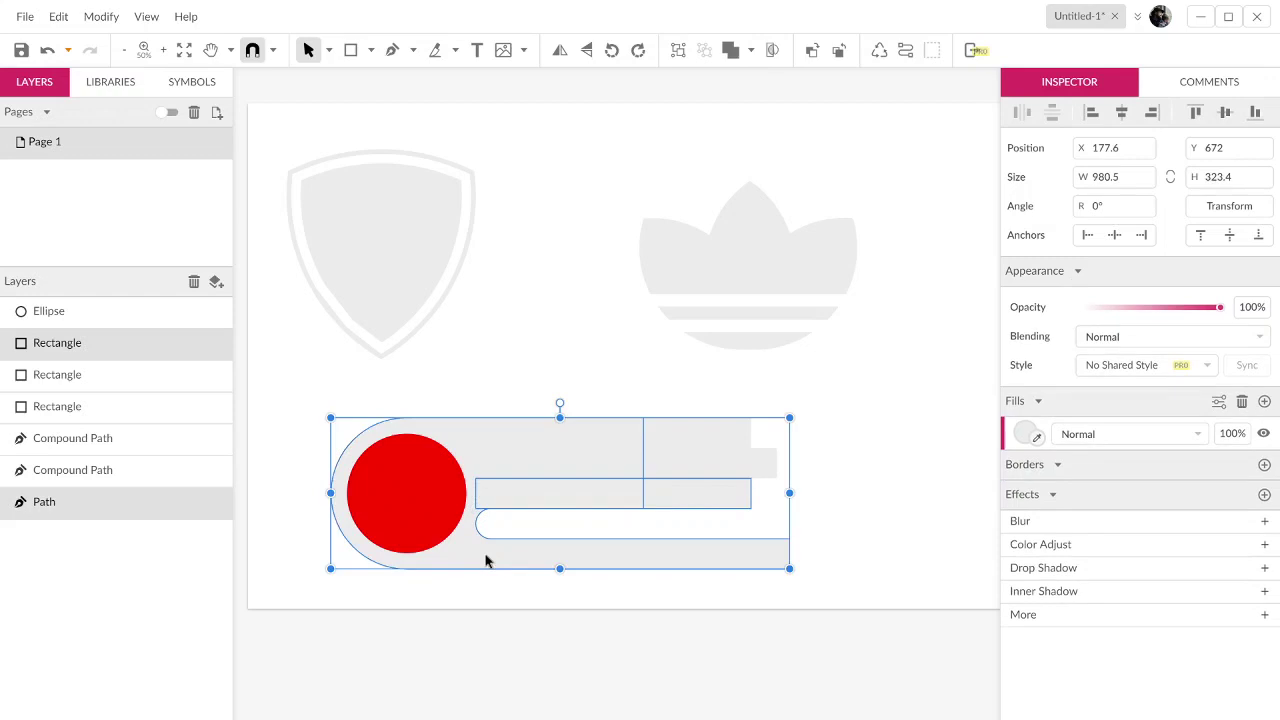
pyautogui.click(729, 50)
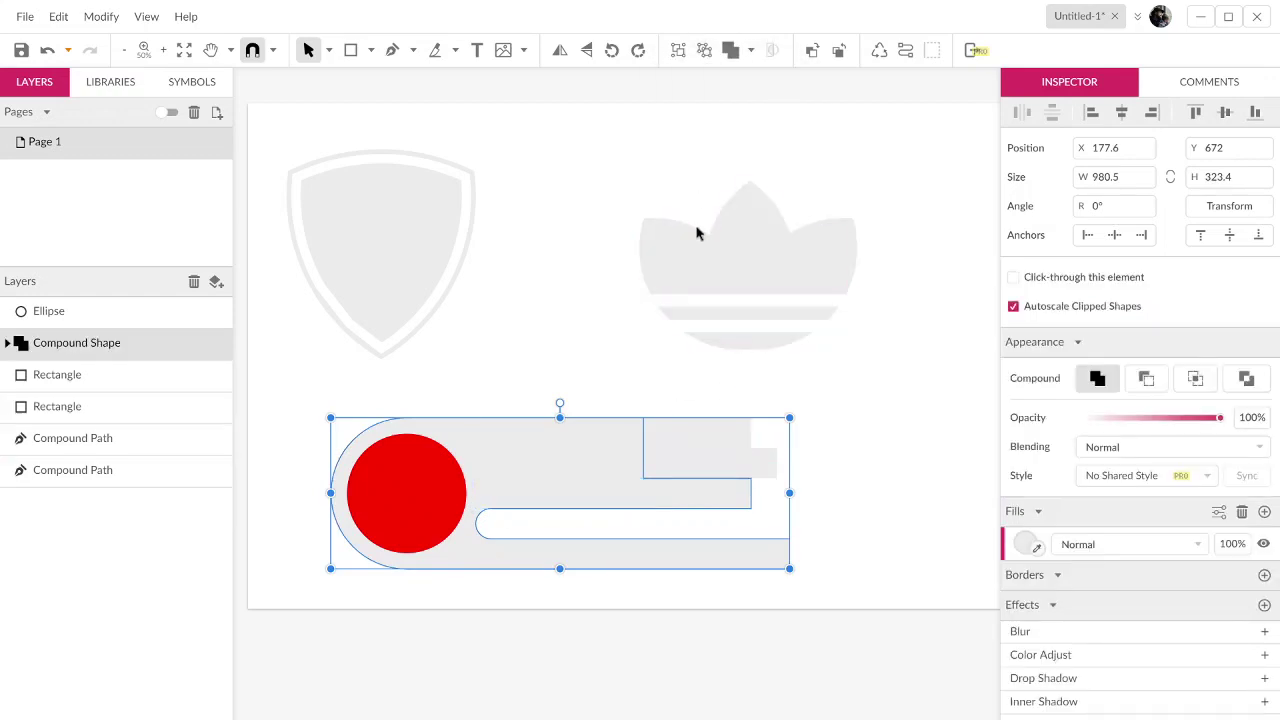
# Step: Round the second bar's corners fully, to a radius of 32.3
pyautogui.click(700, 477)
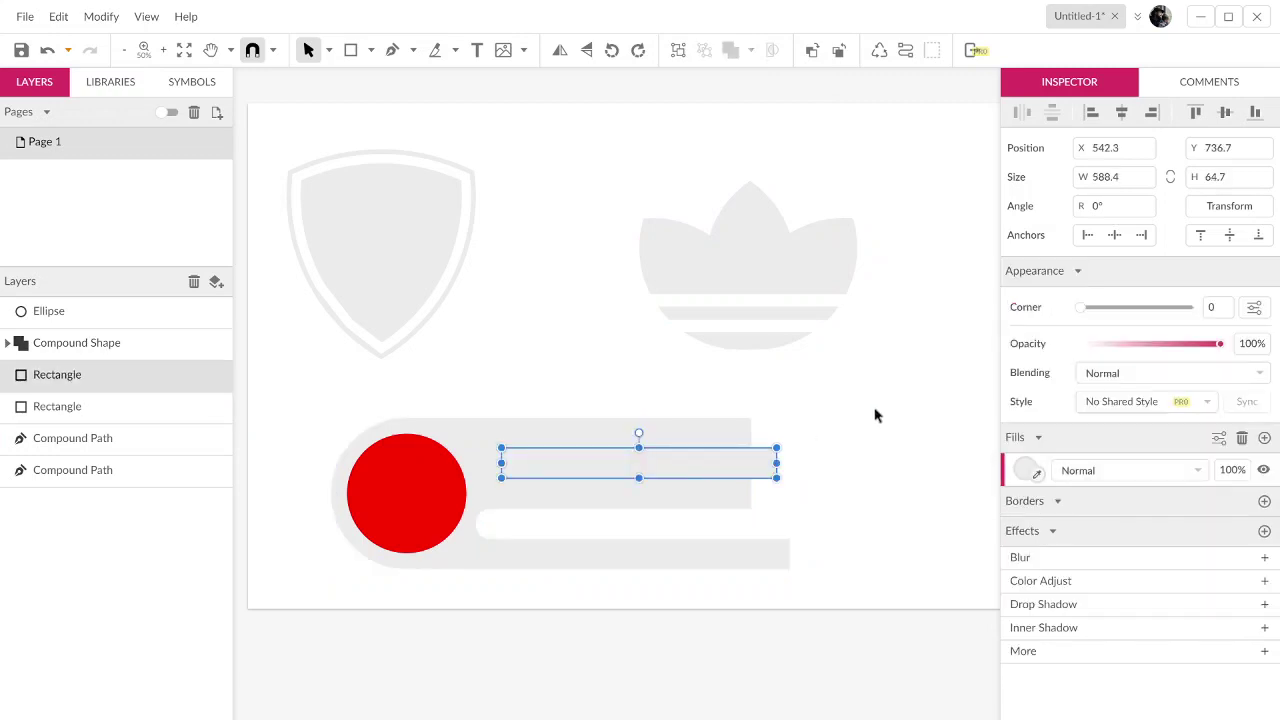
pyautogui.moveTo(1084, 310); pyautogui.dragTo(1187, 307)
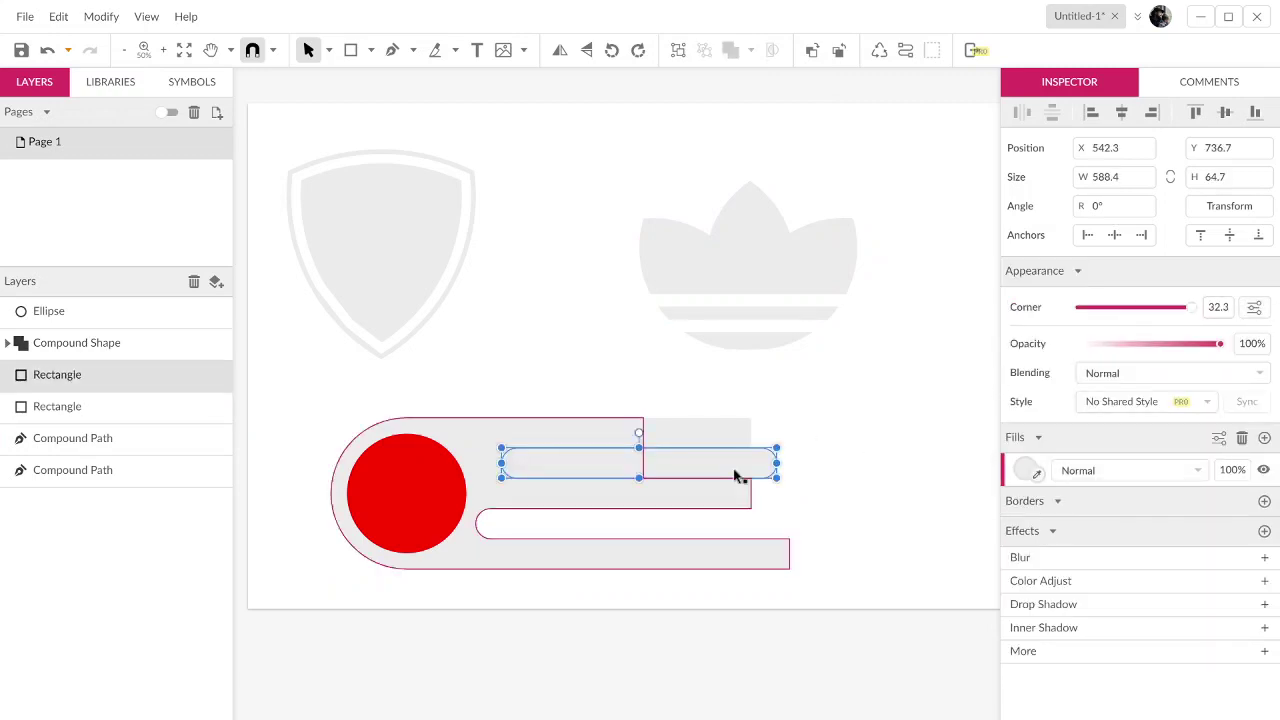
# Step: Convert the united body compound shape to a path and send it to the back of the layer stack
pyautogui.click(536, 564)
pyautogui.rightClick(536, 563)
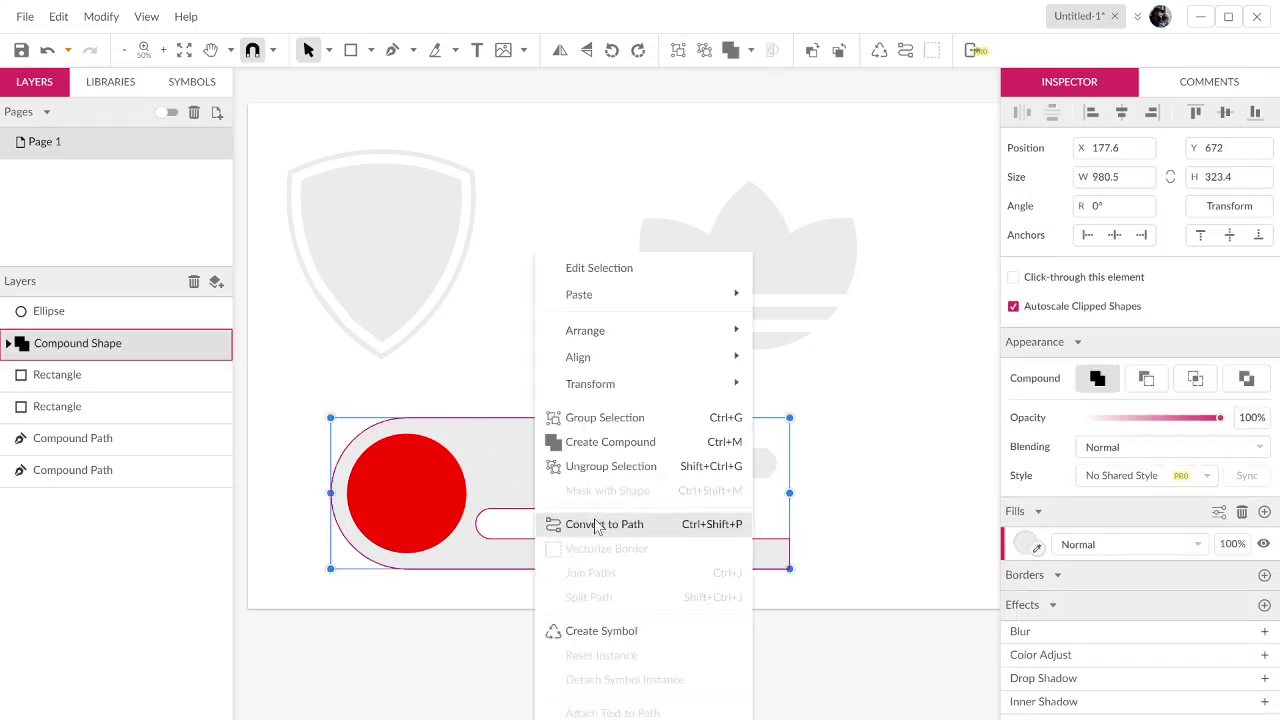
pyautogui.click(598, 528)
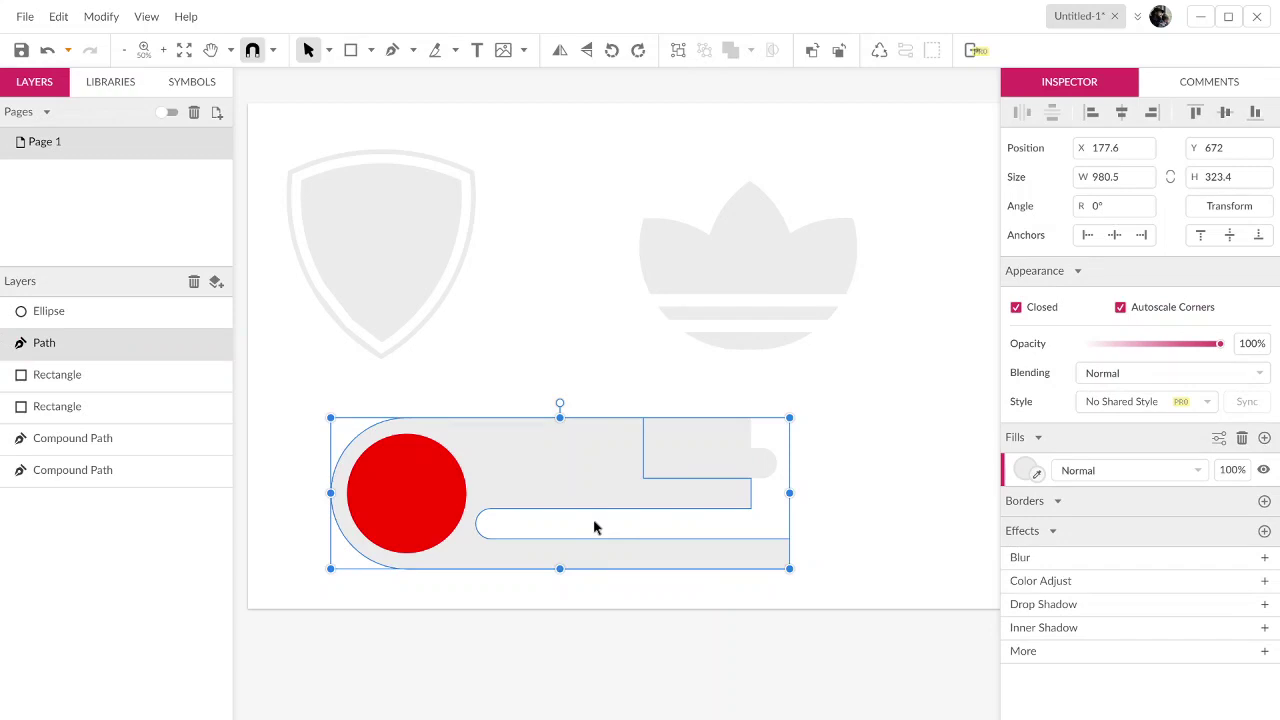
pyautogui.hotkey('ctrl', 'shift', 'Down')
# Step: Fill the rounded second bar with a muted pinkish red to set it apart from the body
pyautogui.click(709, 460)
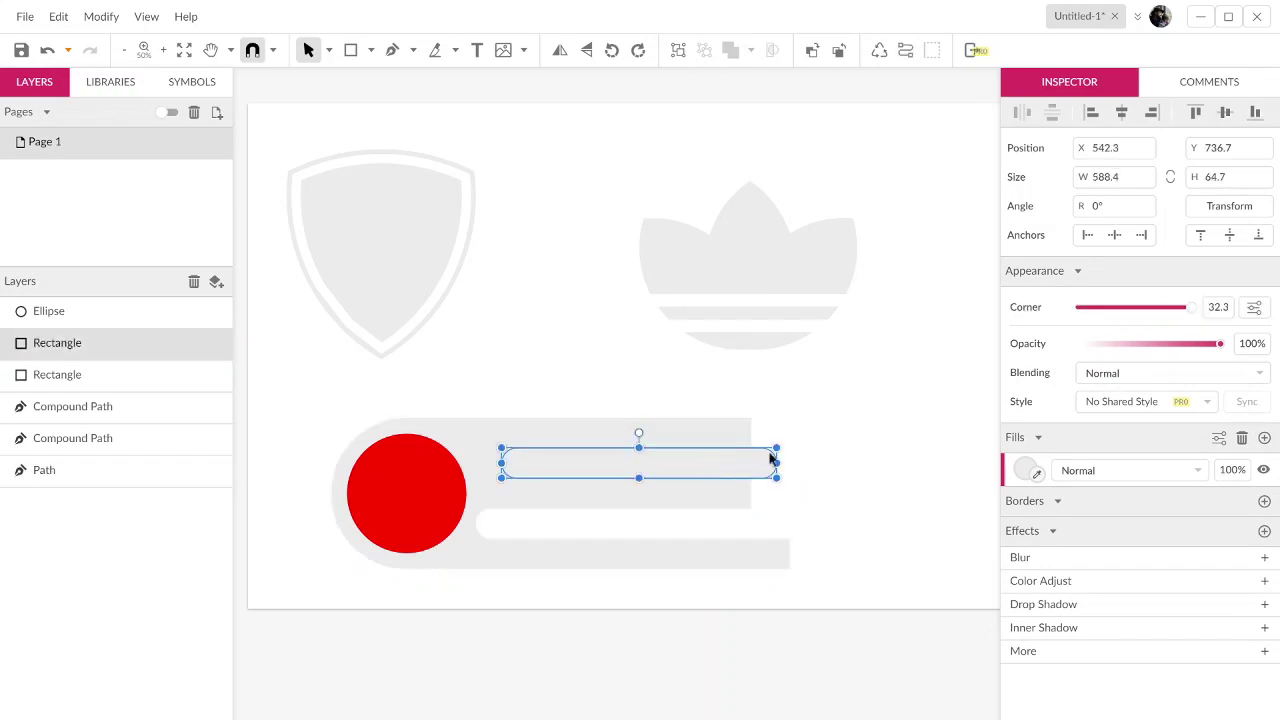
pyautogui.click(1015, 469)
pyautogui.click(1104, 537)
pyautogui.click(845, 557)
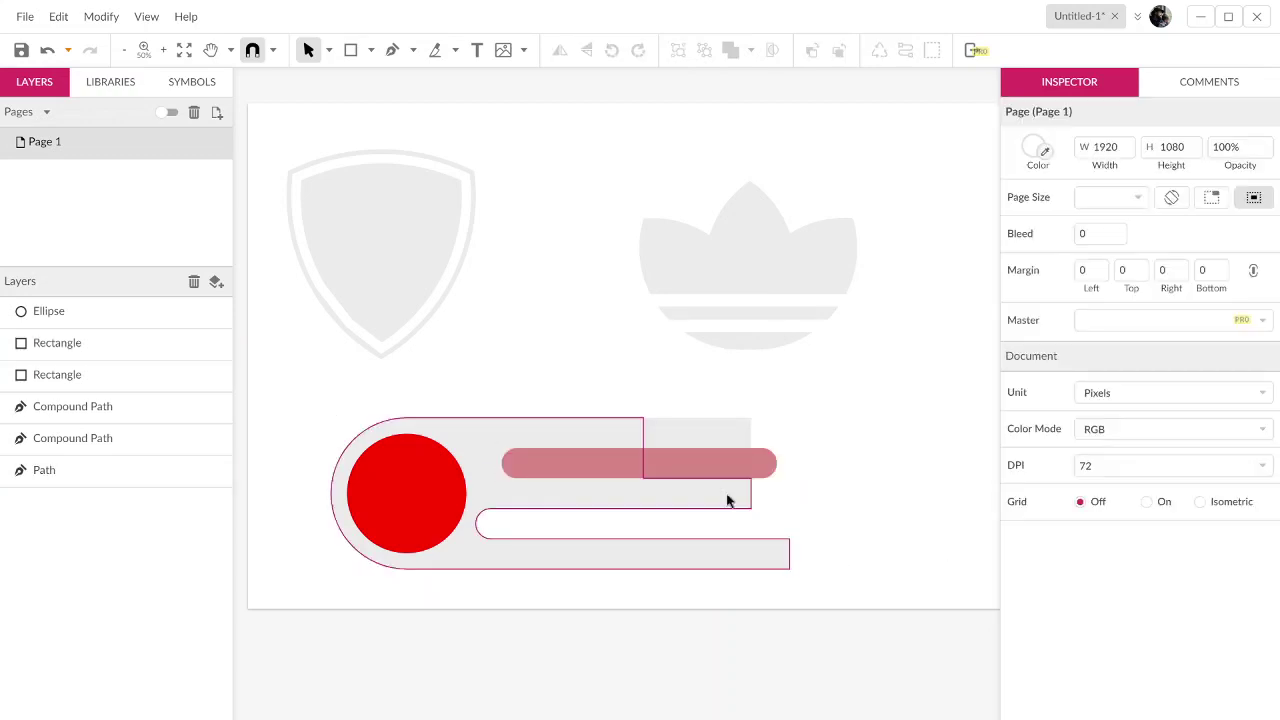
# Step: Subtract the pinkish second bar from the body path
pyautogui.click(704, 478)
pyautogui.keyDown('shift'); pyautogui.click(680, 498); pyautogui.keyUp('shift')
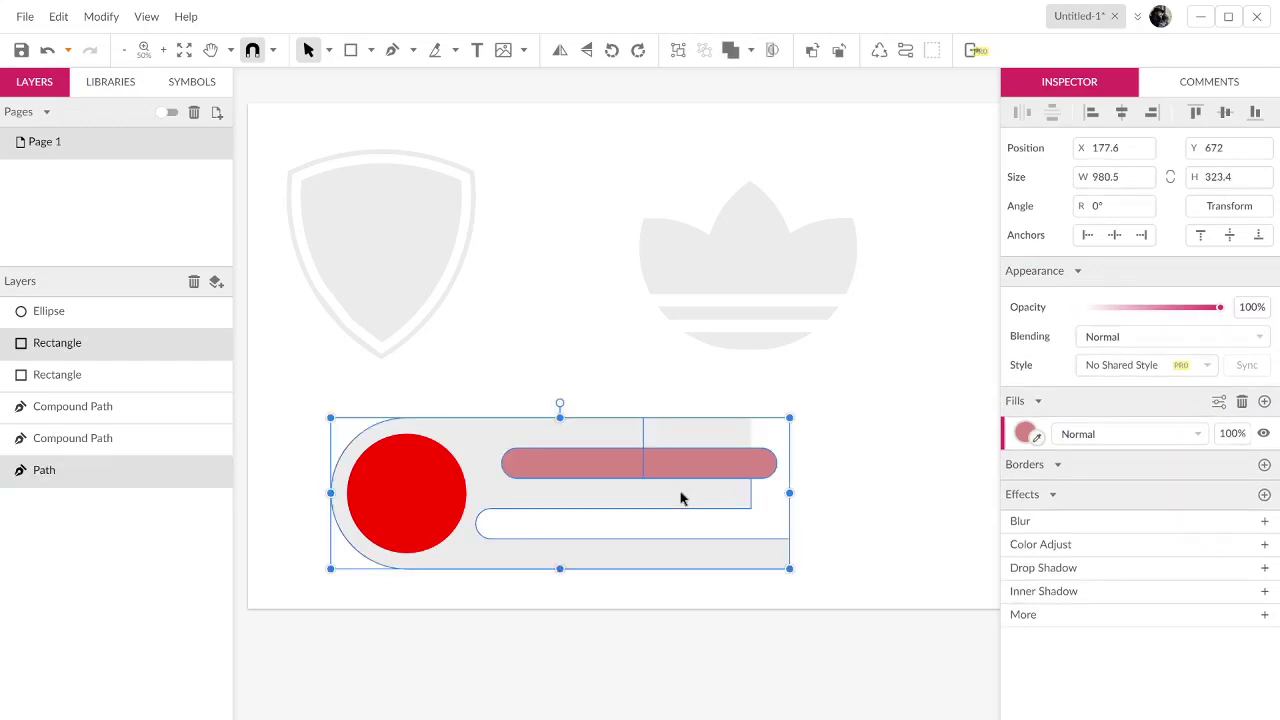
pyautogui.click(751, 50)
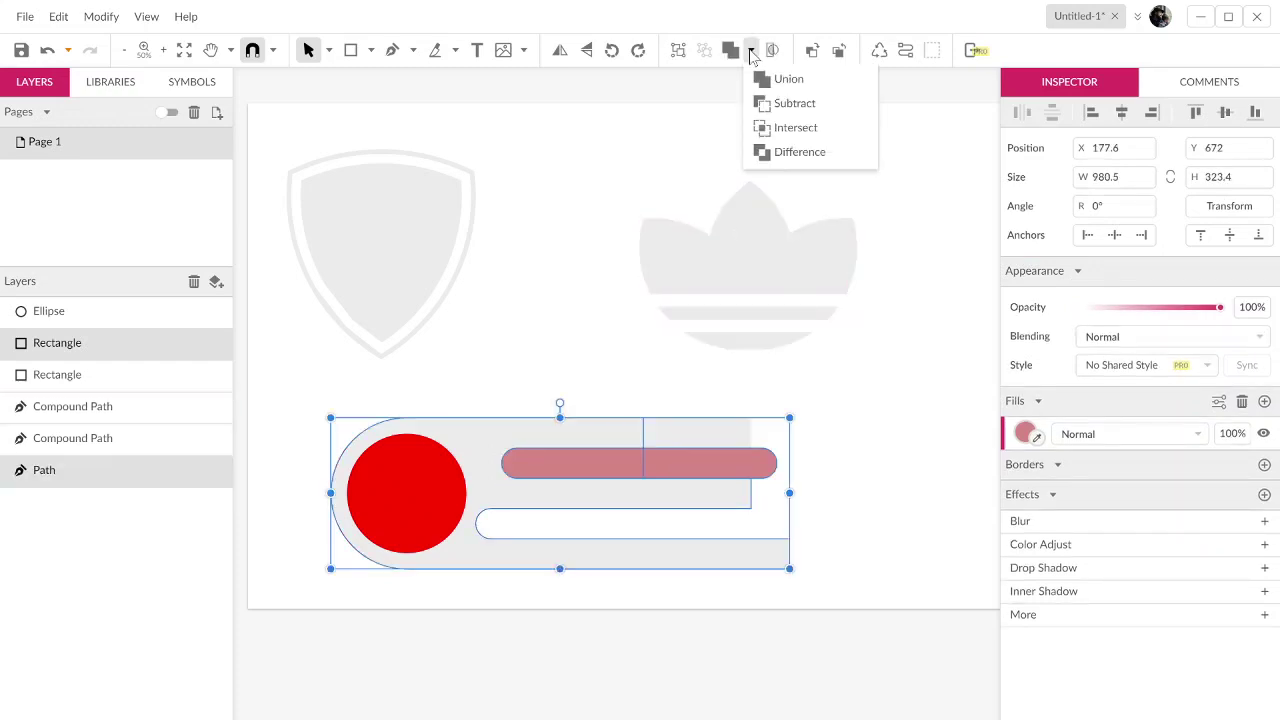
pyautogui.click(764, 103)
# Step: Extend the top bar to the right to a width of about 815.3 px, in line with the flower's right edge
pyautogui.click(713, 435)
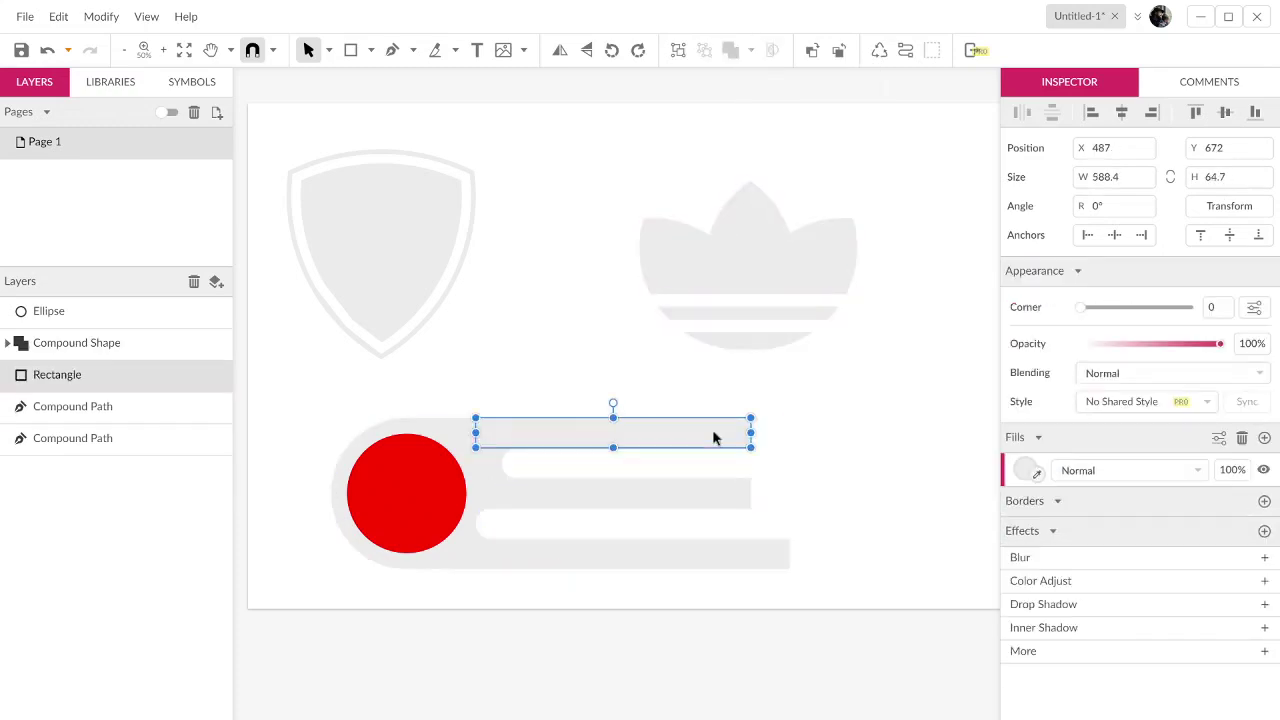
pyautogui.click(747, 453)
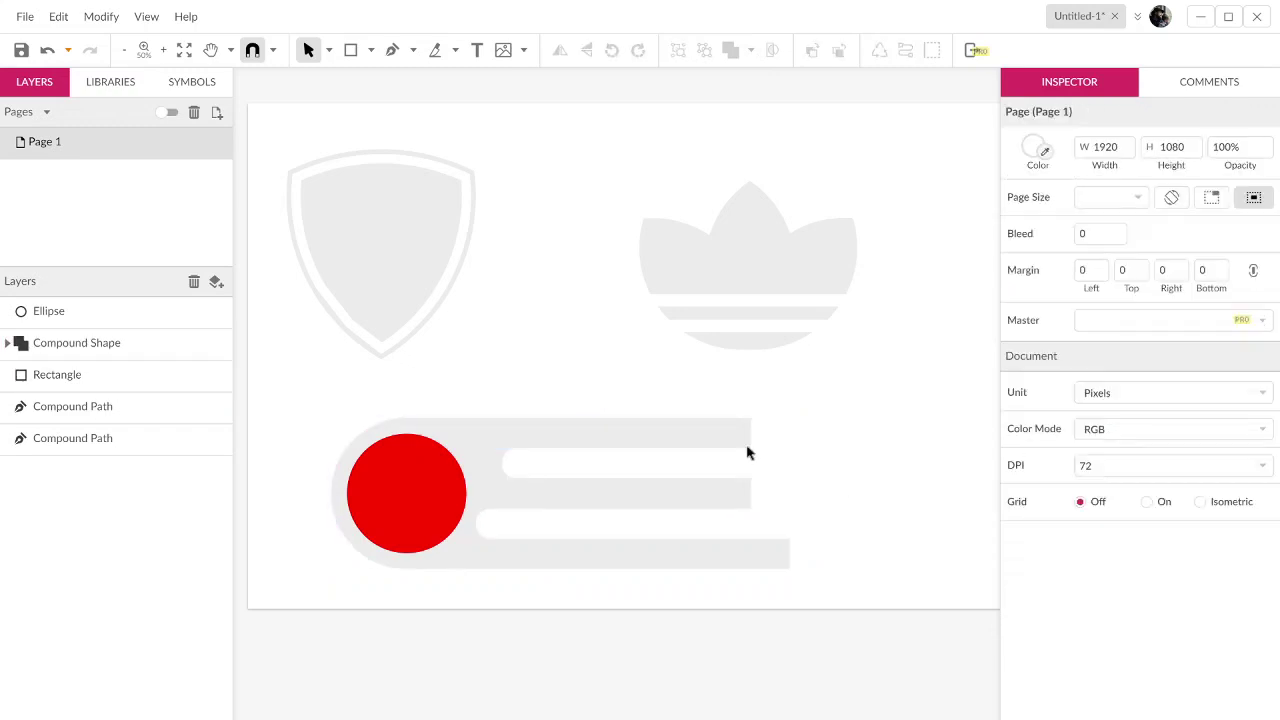
pyautogui.click(757, 442)
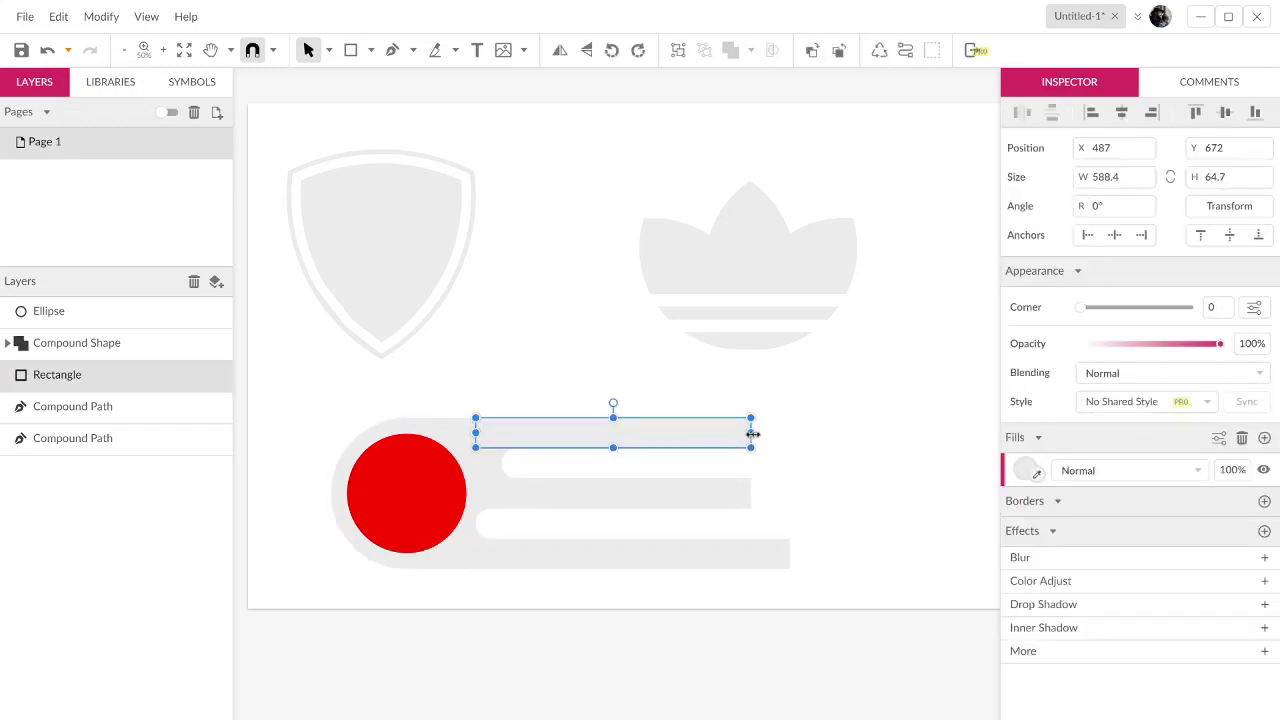
pyautogui.moveTo(752, 434); pyautogui.dragTo(858, 459)
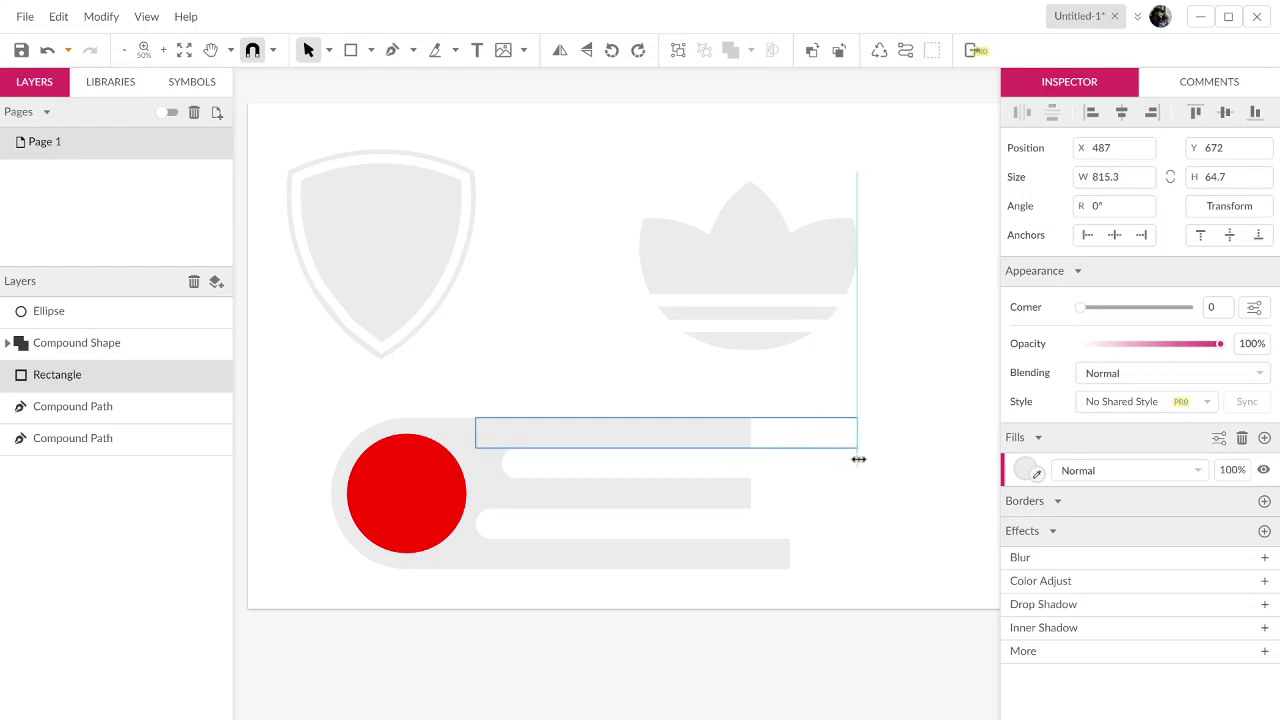
# Step: Unite the widened top bar with the body compound shape and convert the result to a single path
pyautogui.keyDown('shift'); pyautogui.click(574, 500); pyautogui.keyUp('shift')
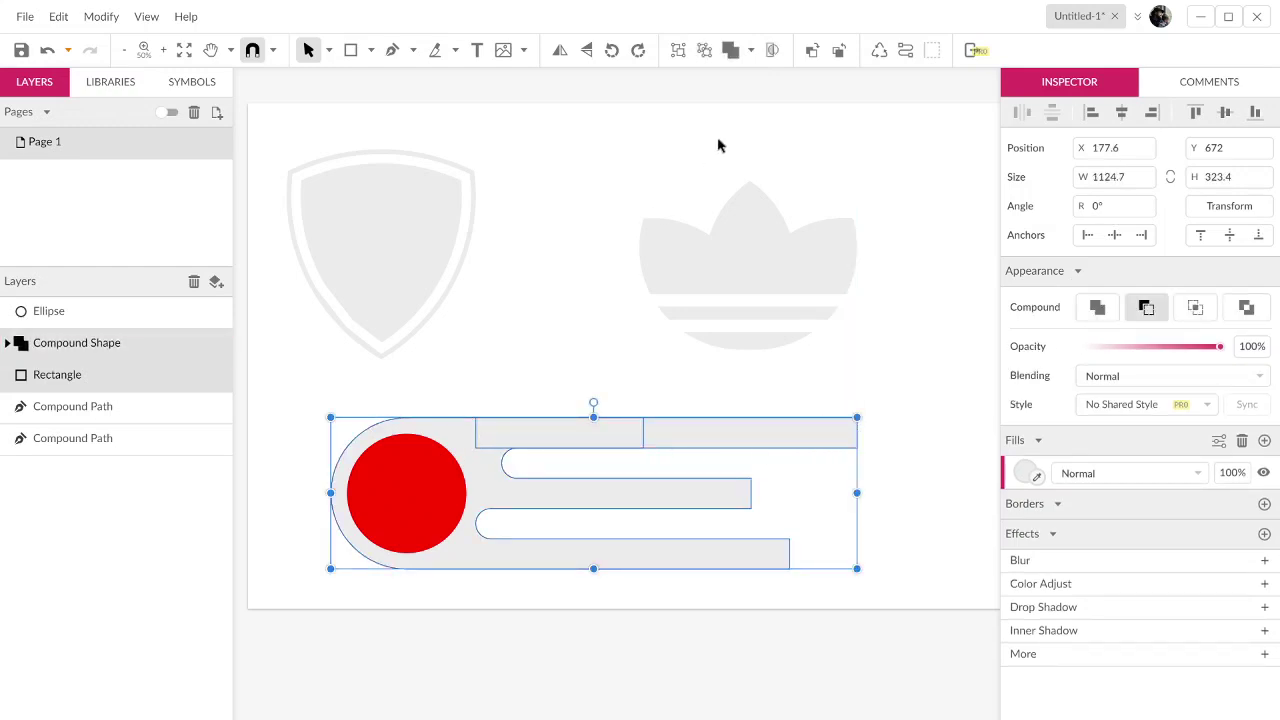
pyautogui.click(731, 52)
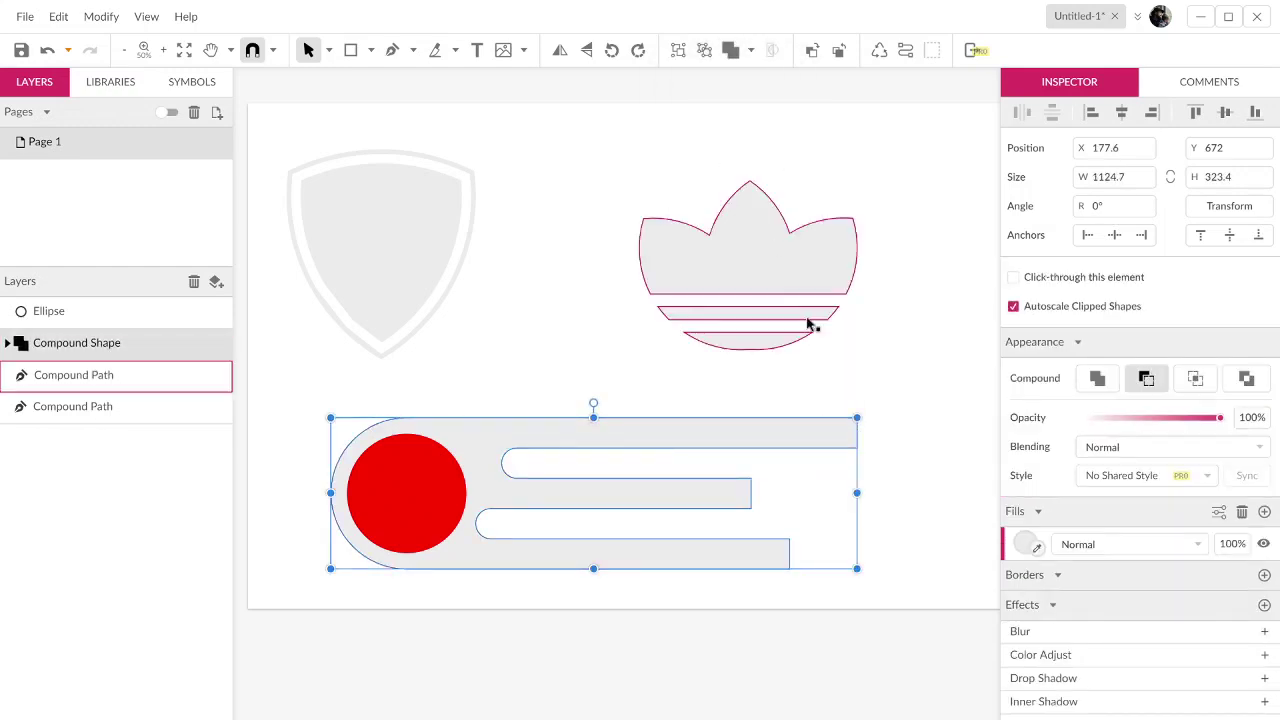
pyautogui.rightClick(631, 437)
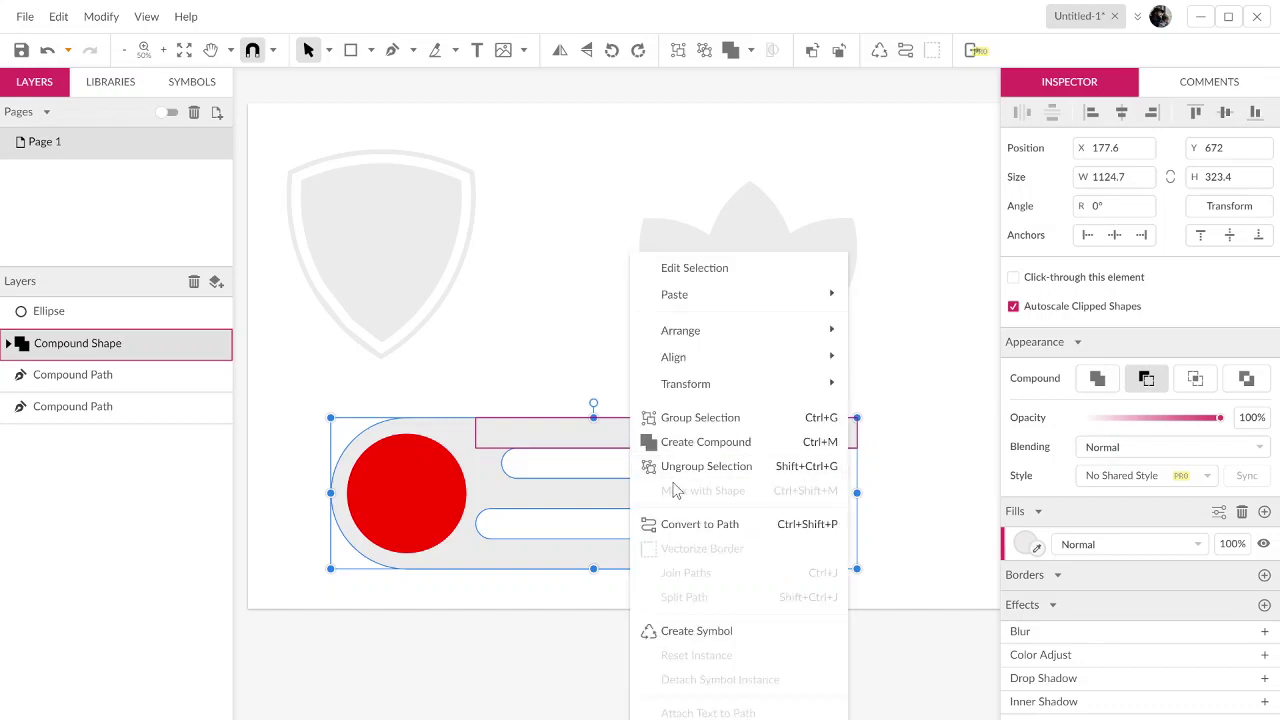
pyautogui.click(688, 526)
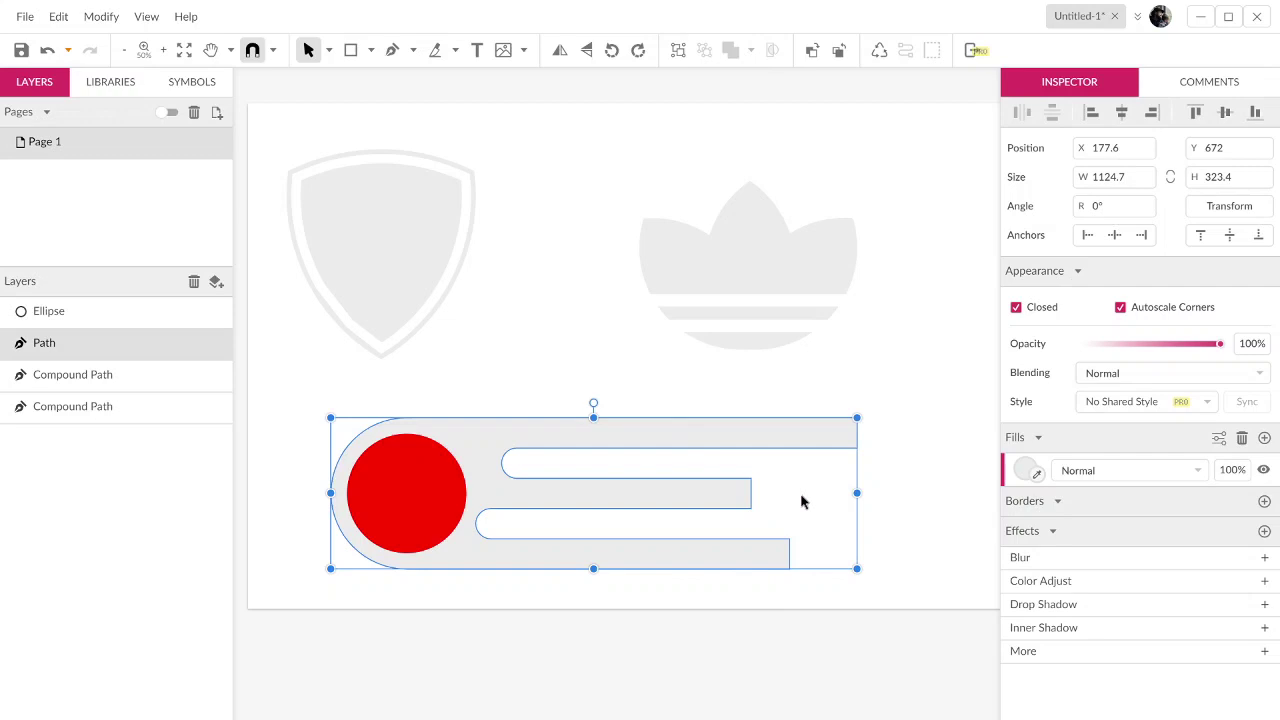
# Step: Round the end corners of all three trailing bars with a corner radius of 35
pyautogui.press('Return')
pyautogui.moveTo(894, 598); pyautogui.dragTo(747, 388)
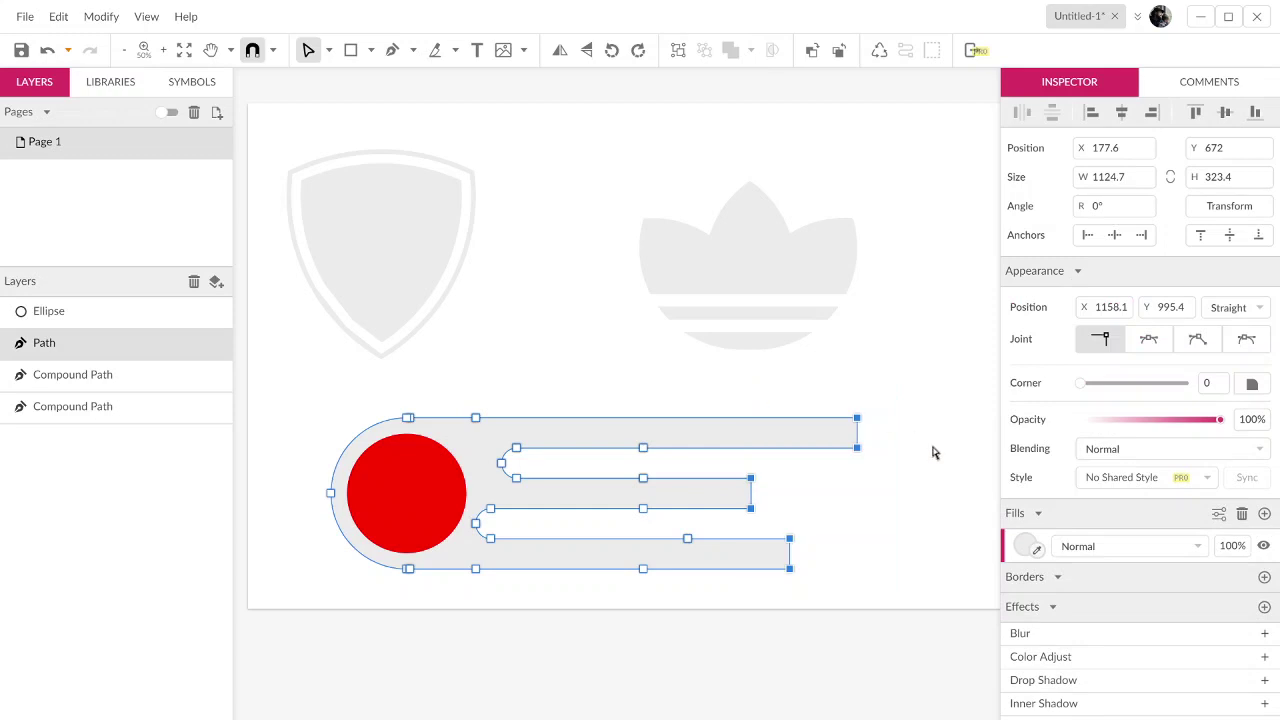
pyautogui.moveTo(1080, 386); pyautogui.dragTo(1115, 394)
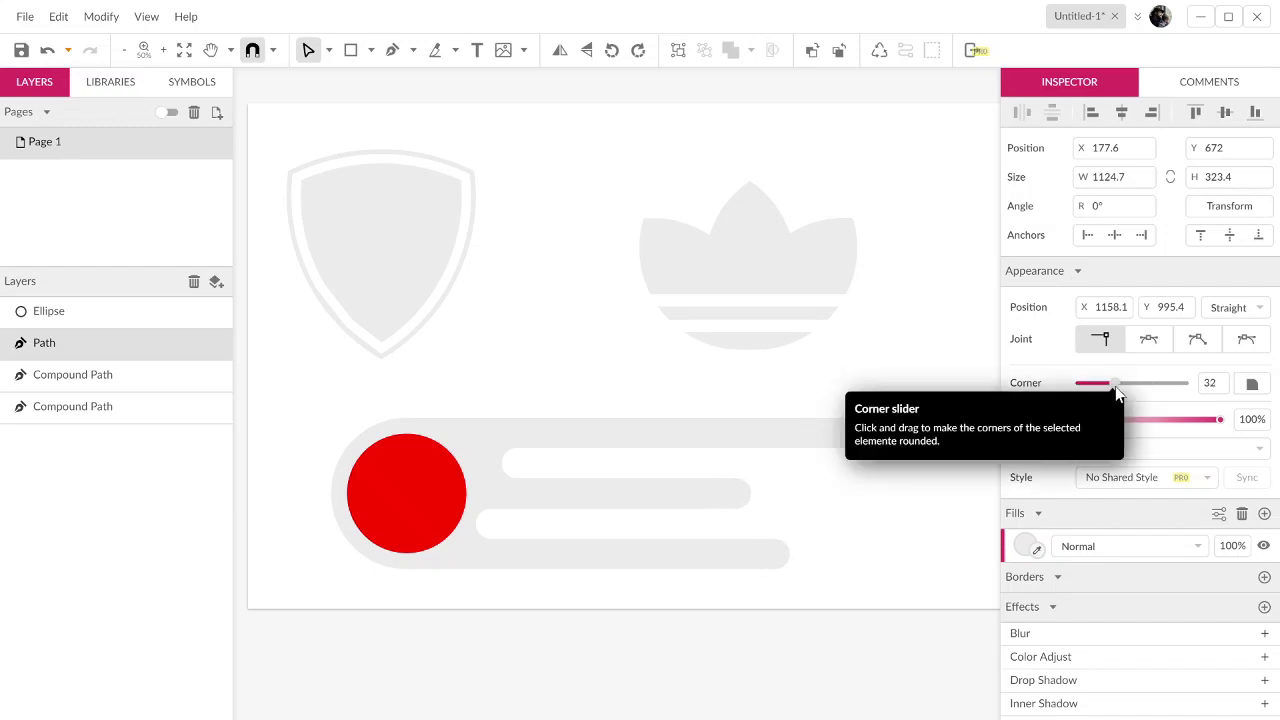
pyautogui.moveTo(1120, 392); pyautogui.dragTo(1121, 393)
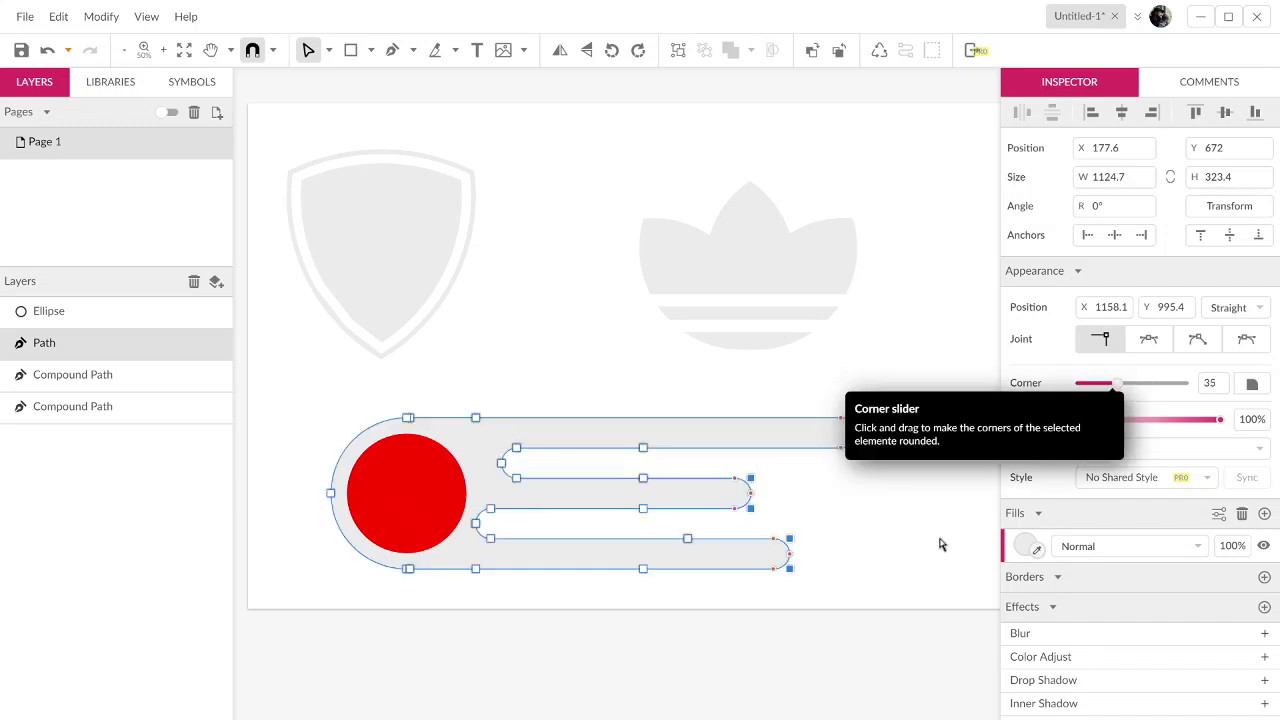
pyautogui.click(918, 572)
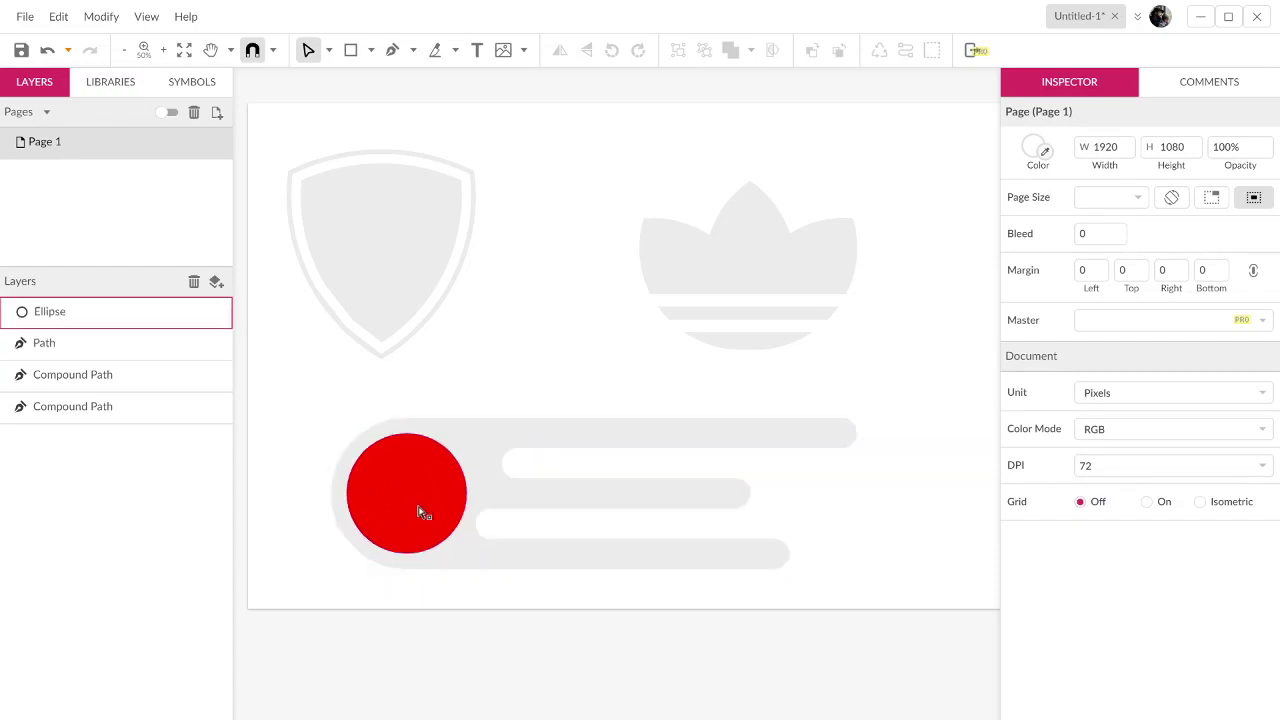
# Step: Subtract the red circle from the barred body and convert the resulting compound shape to a path
pyautogui.moveTo(461, 617); pyautogui.dragTo(322, 456)
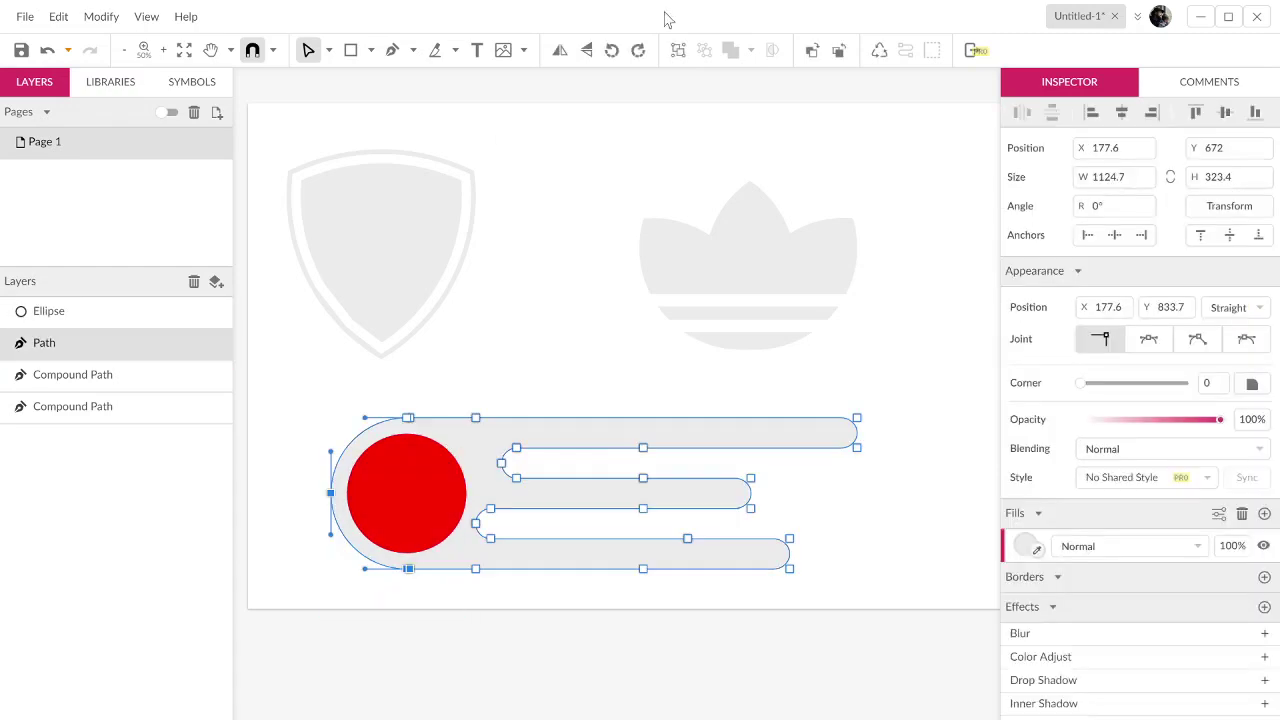
pyautogui.click(540, 355)
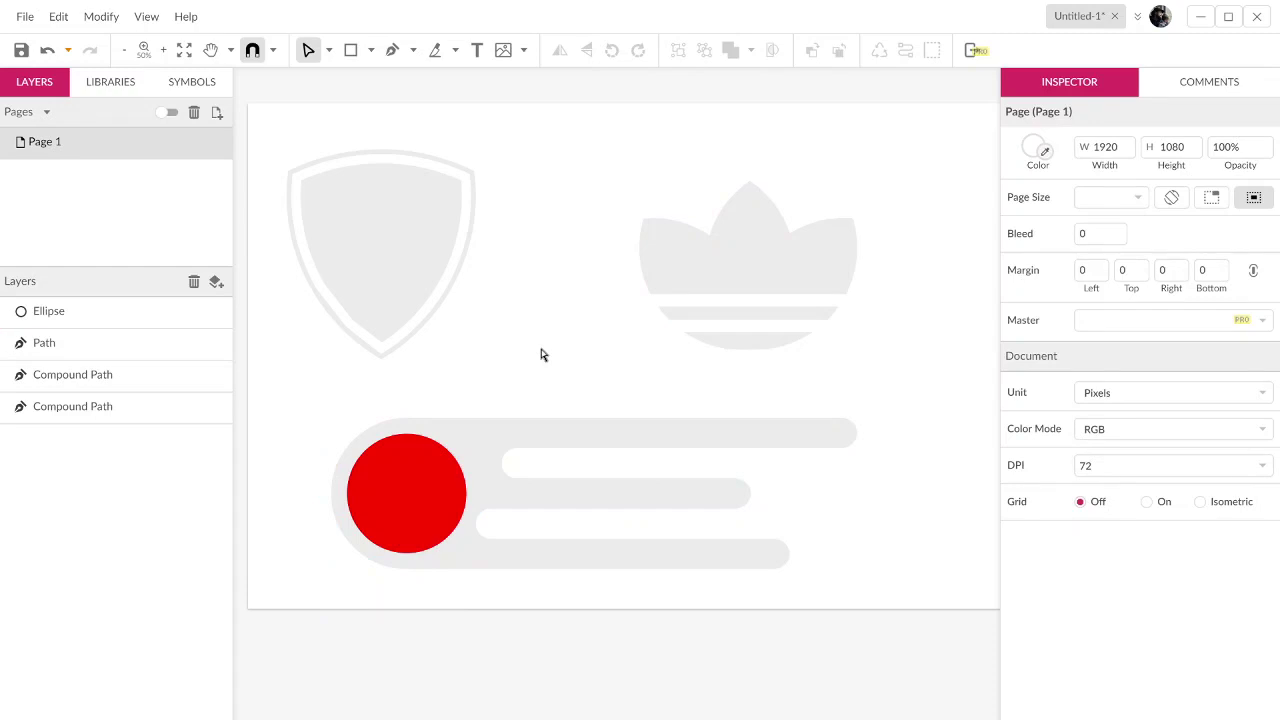
pyautogui.moveTo(526, 352); pyautogui.dragTo(403, 508)
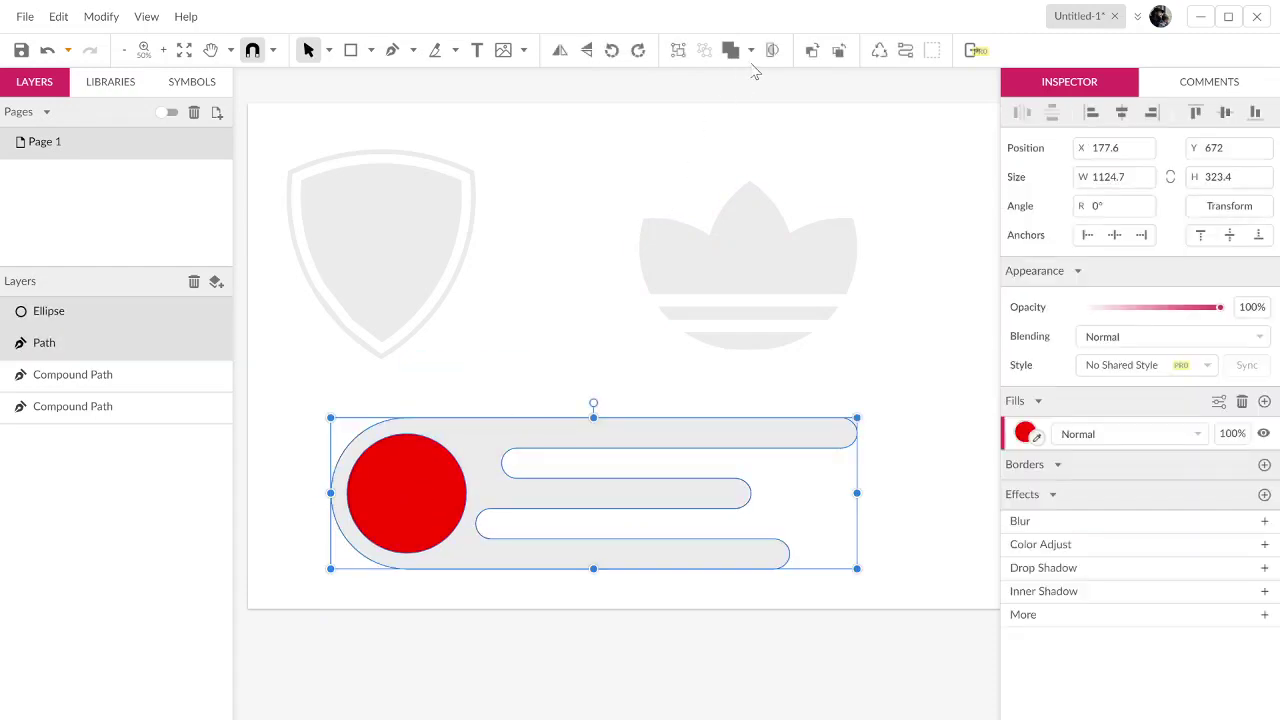
pyautogui.click(752, 52)
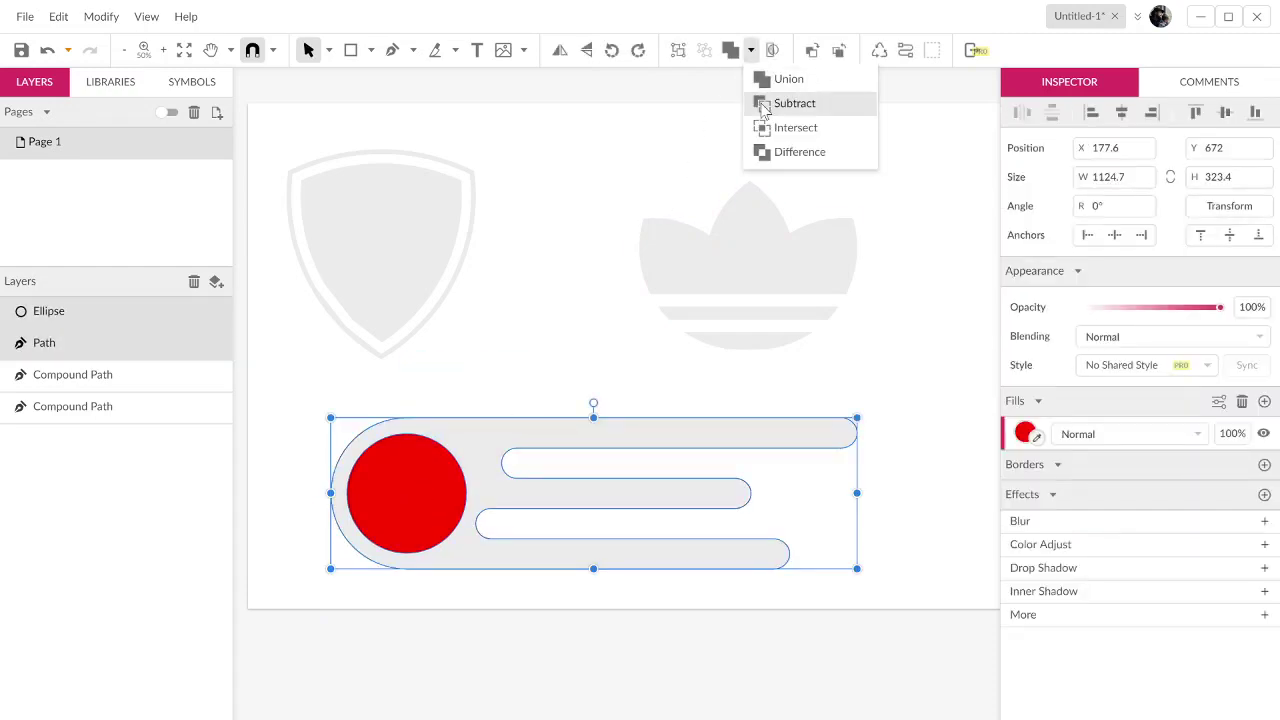
pyautogui.click(765, 104)
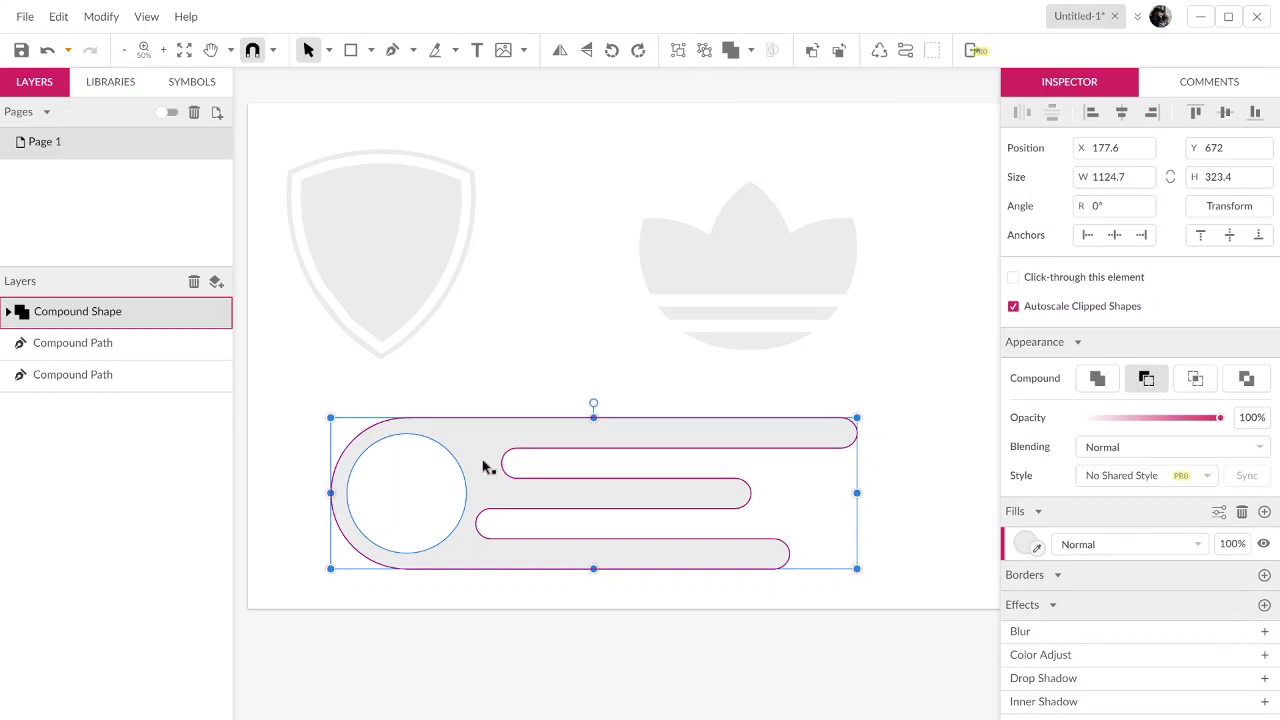
pyautogui.rightClick(485, 463)
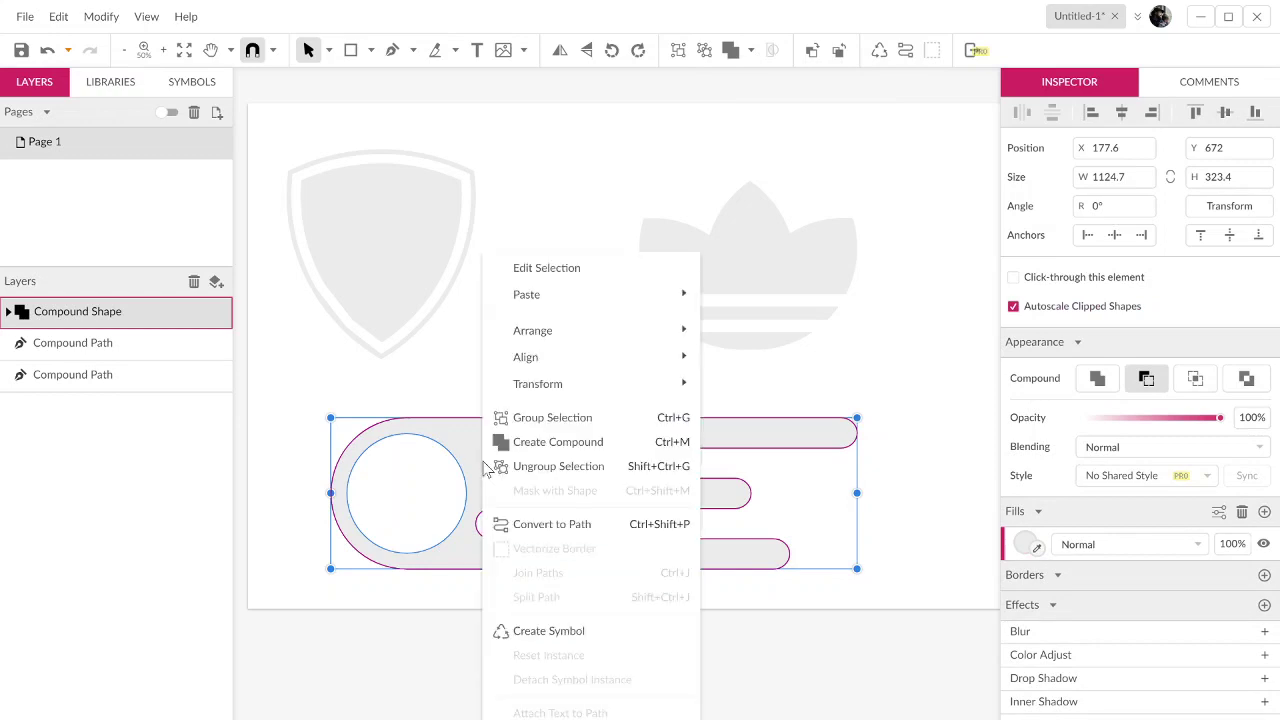
pyautogui.click(540, 524)
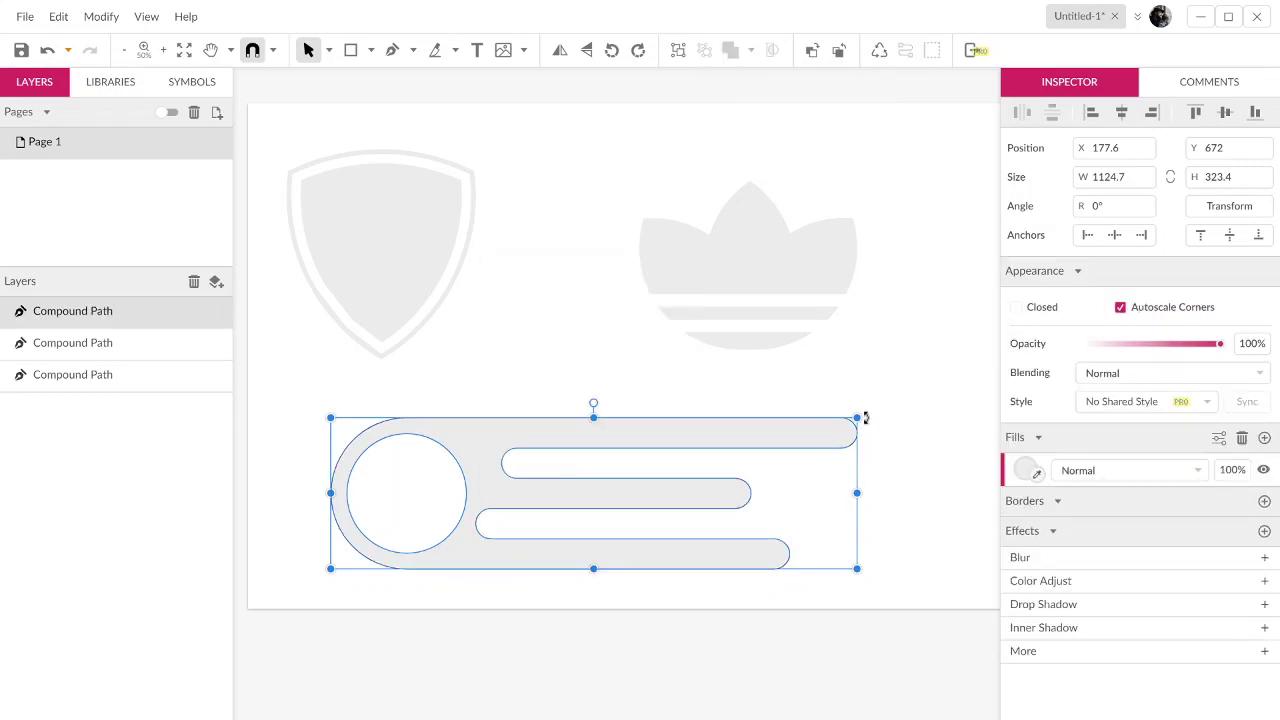
# Step: Rotate the barred shape counter-clockwise so its bars rise diagonally, and arrange it and the flower on the page without overlap
pyautogui.moveTo(865, 418); pyautogui.dragTo(785, 318)
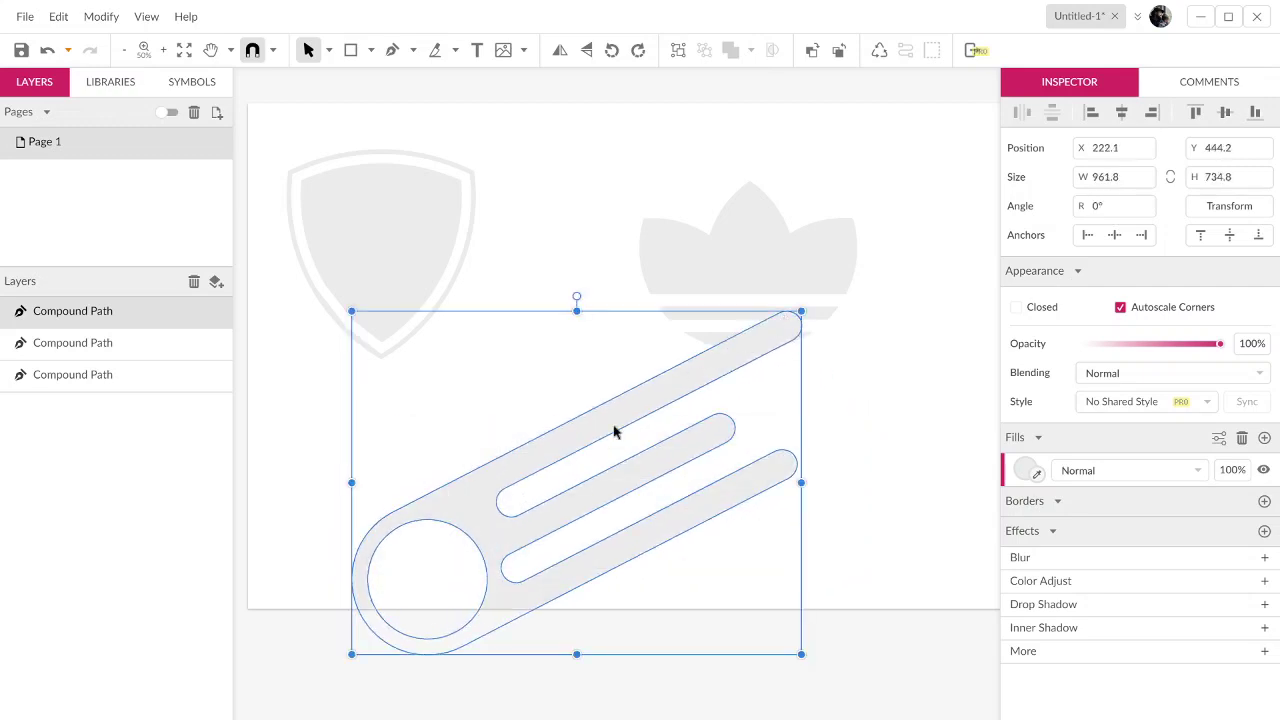
pyautogui.moveTo(476, 545); pyautogui.dragTo(443, 460)
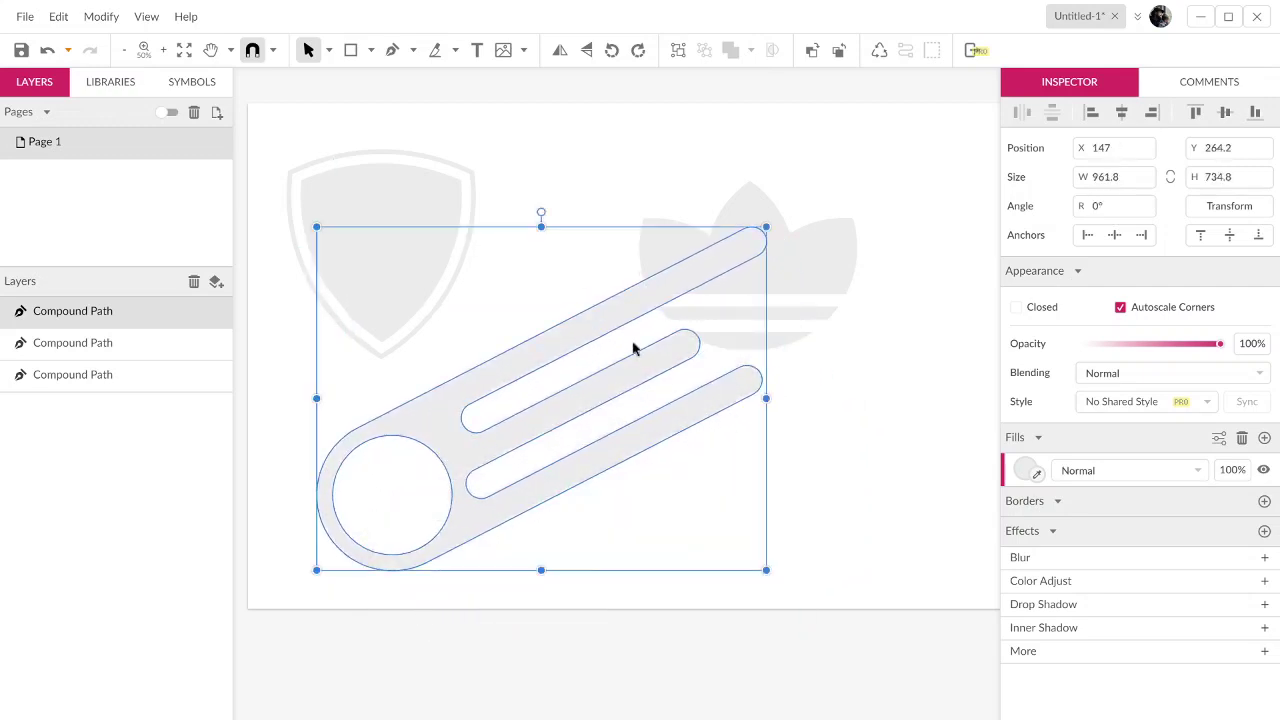
pyautogui.moveTo(817, 273); pyautogui.dragTo(926, 192)
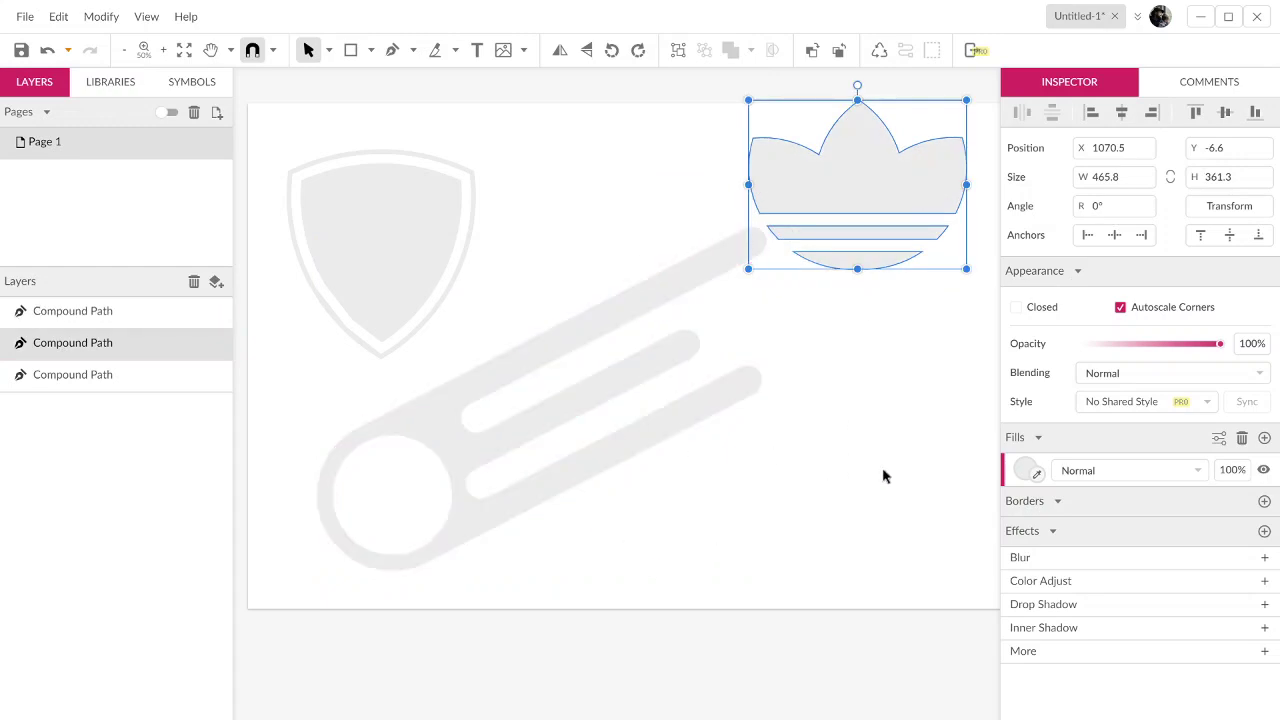
# Step: Fill the shield, the flower and the barred shape with dark red #6C3232
pyautogui.moveTo(882, 476); pyautogui.dragTo(405, 200)
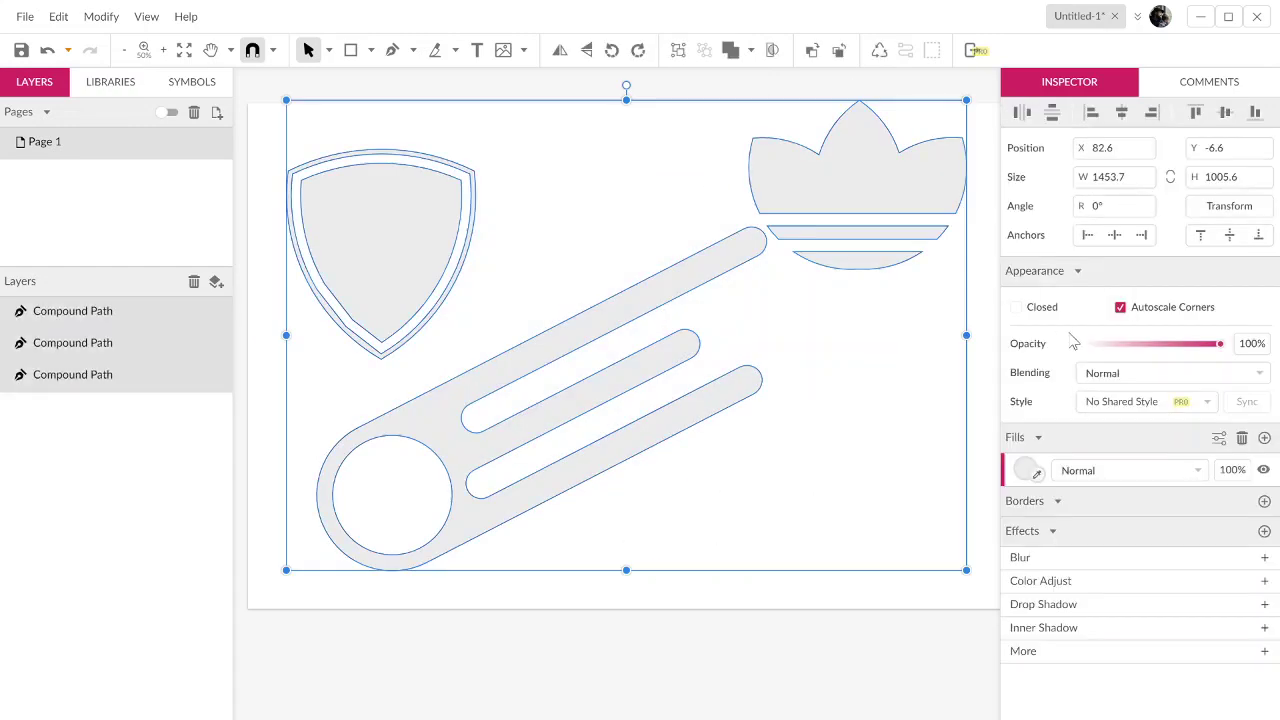
pyautogui.click(1017, 468)
pyautogui.click(1147, 583)
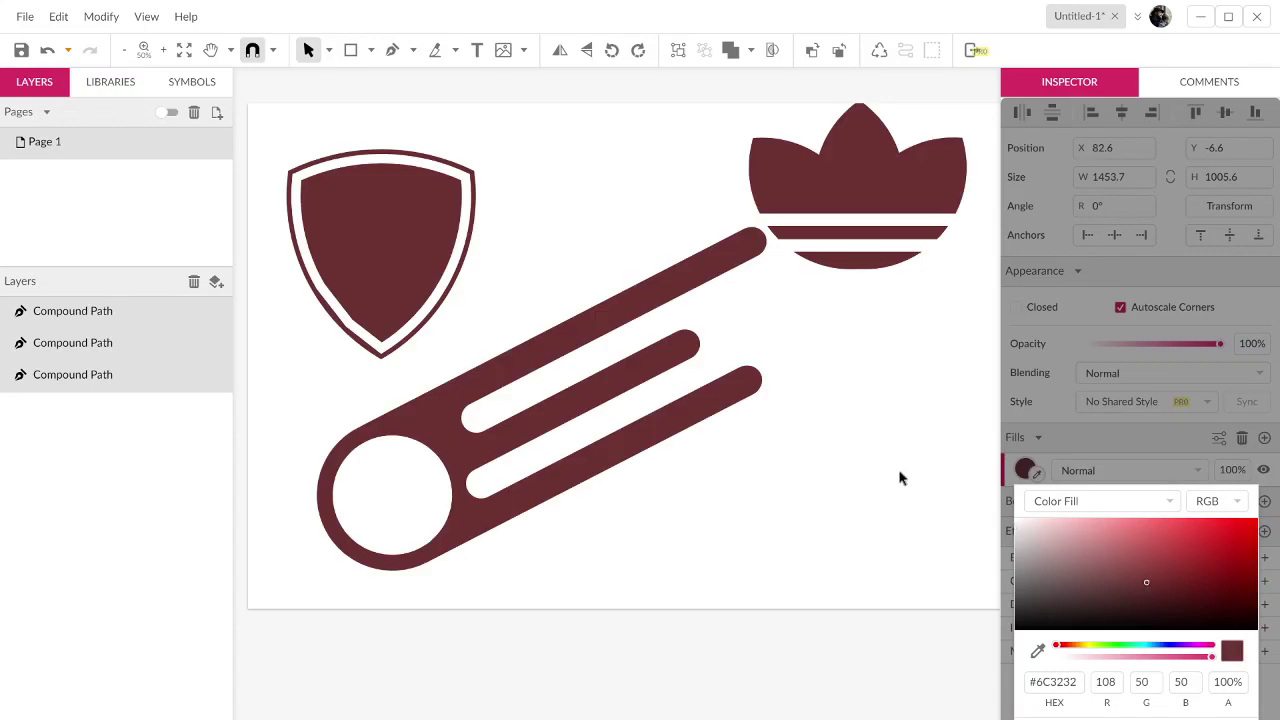
pyautogui.click(900, 478)
pyautogui.press('h')
pyautogui.moveTo(903, 477); pyautogui.dragTo(710, 603)
pyautogui.press('z')
pyautogui.keyDown('alt'); pyautogui.click(752, 537); pyautogui.keyUp('alt')
pyautogui.press('h')
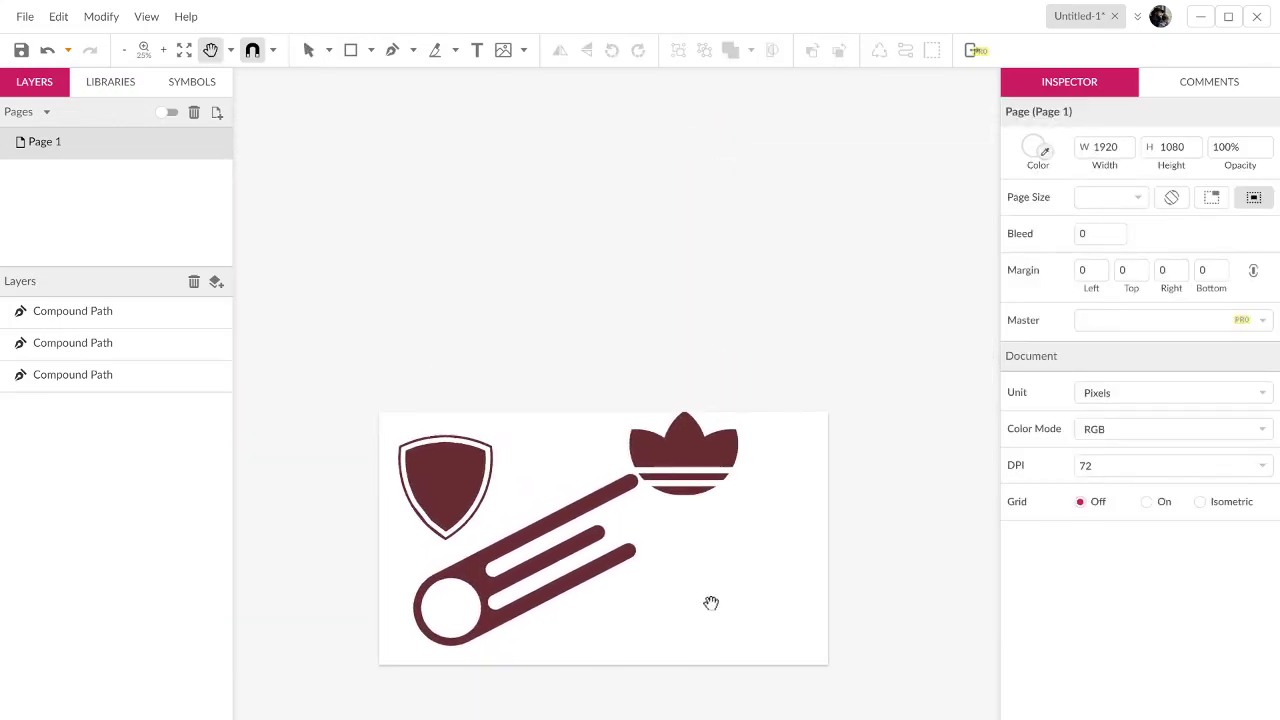
pyautogui.press('z')
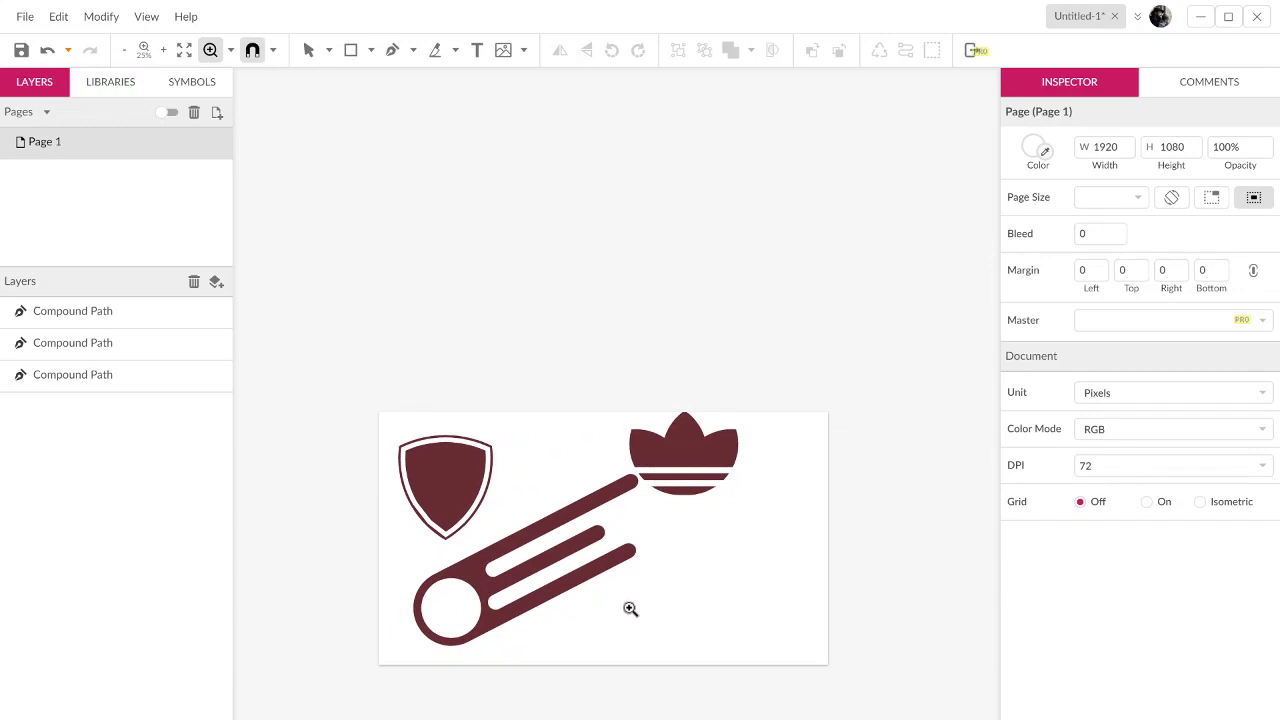